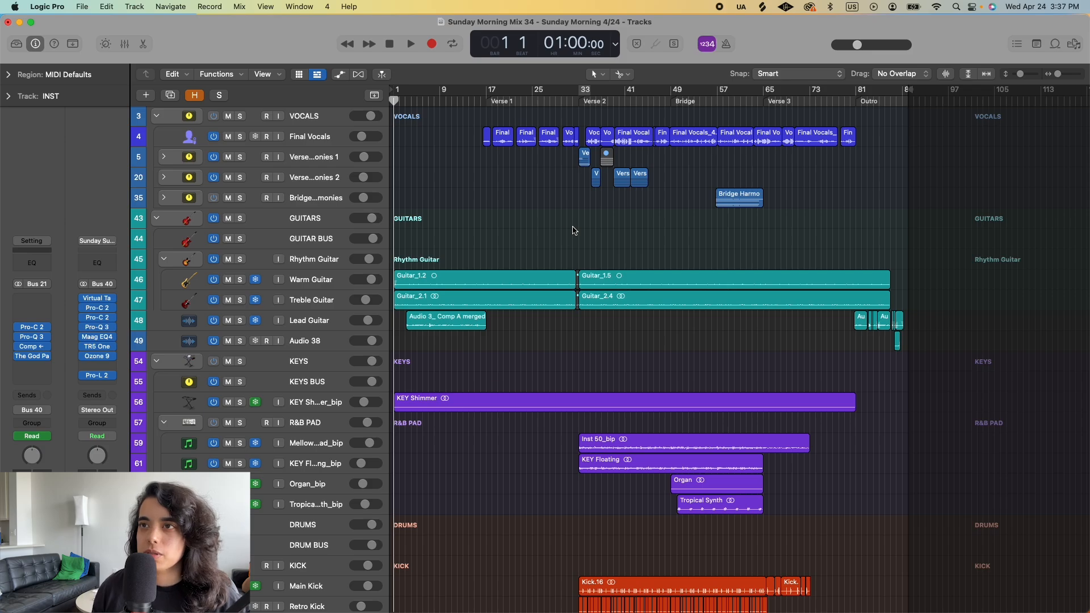
# - Look over the whole arrangement, from the vocals, guitars and keys groups to the drums, percussion, bass and FX tracks
pyautogui.scroll(-5, 554, 220)
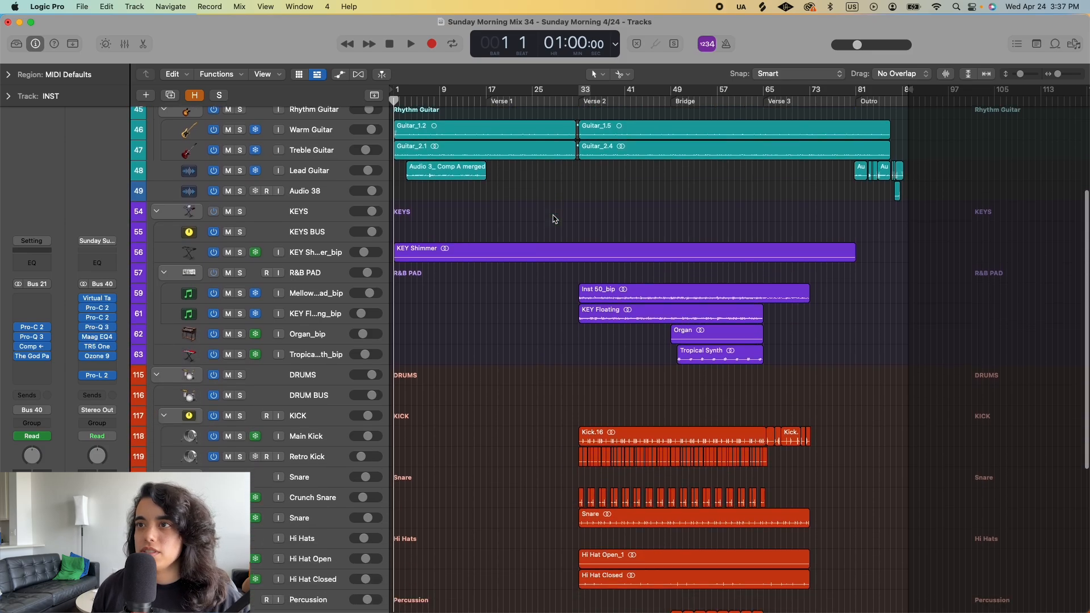
pyautogui.scroll(-6, 554, 220)
pyautogui.scroll(10, 554, 219)
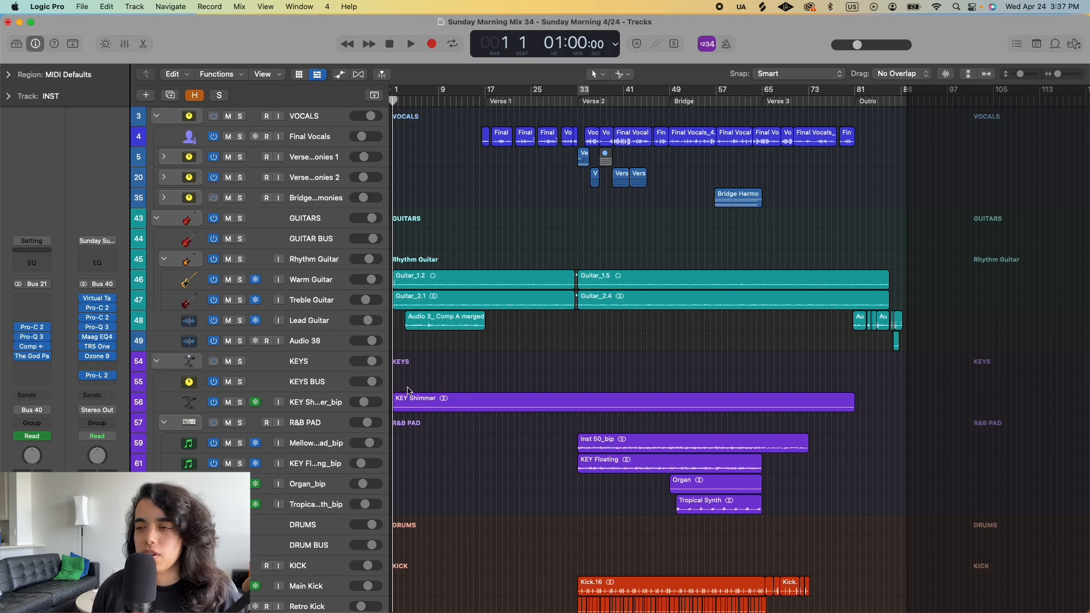
pyautogui.scroll(-5, 579, 382)
pyautogui.scroll(-3, 574, 378)
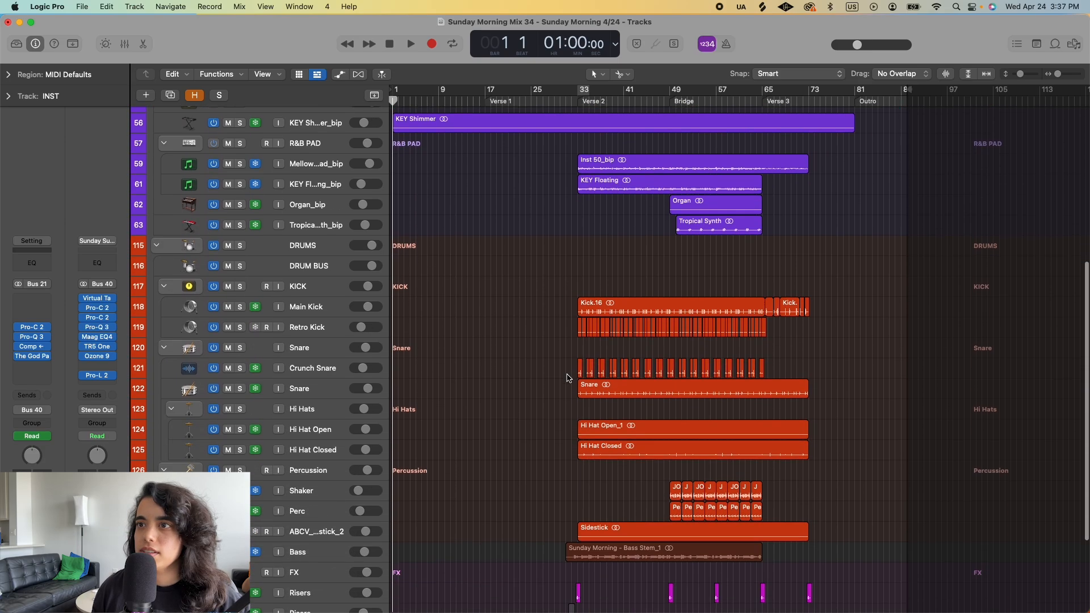
pyautogui.scroll(-3, 534, 392)
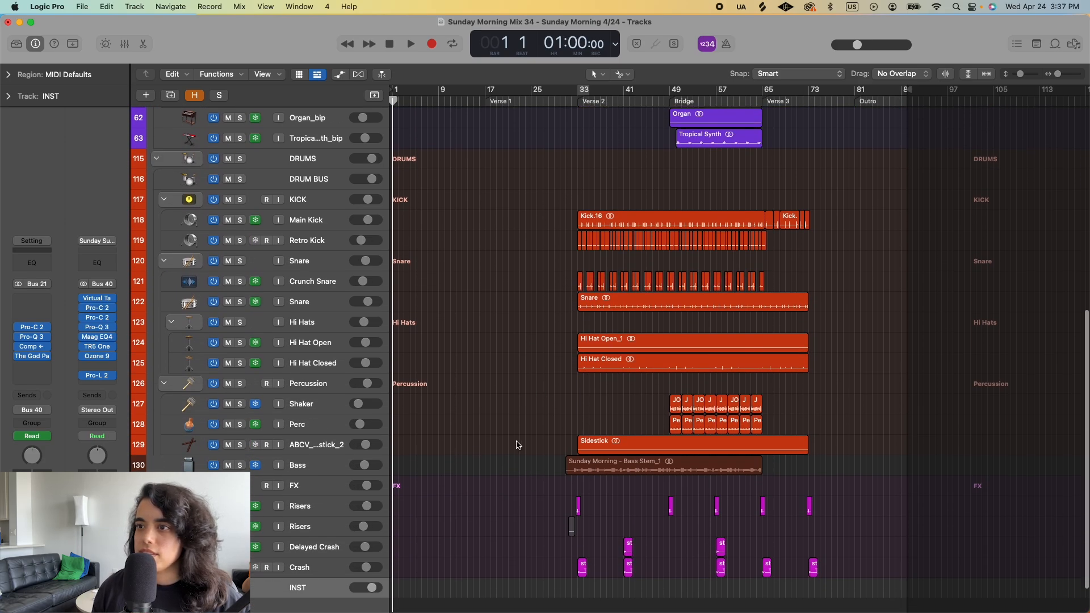
pyautogui.scroll(10, 465, 354)
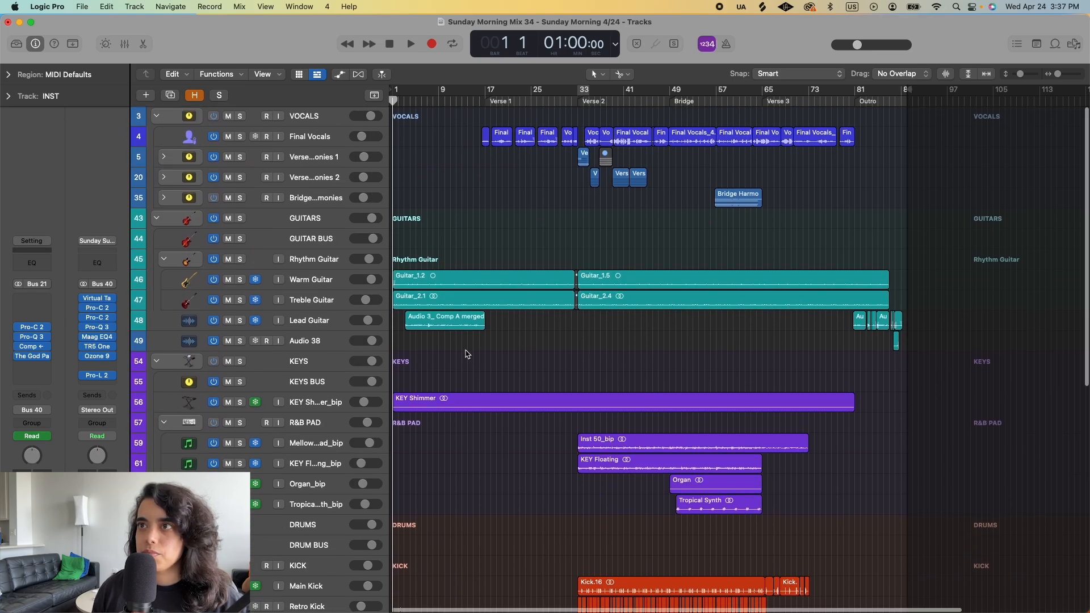
# - Set a cycle range over the intro from bar 1 to bar 17 and play part of it
pyautogui.scroll(-2, 465, 353)
pyautogui.moveTo(396, 93); pyautogui.dragTo(487, 97)
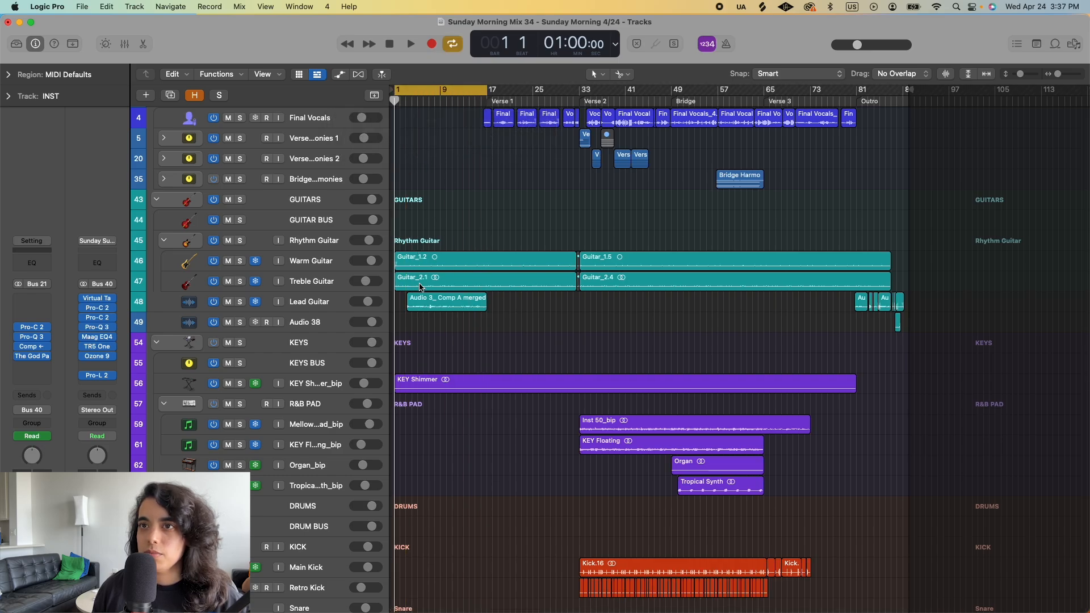
pyautogui.scroll(-3, 432, 250)
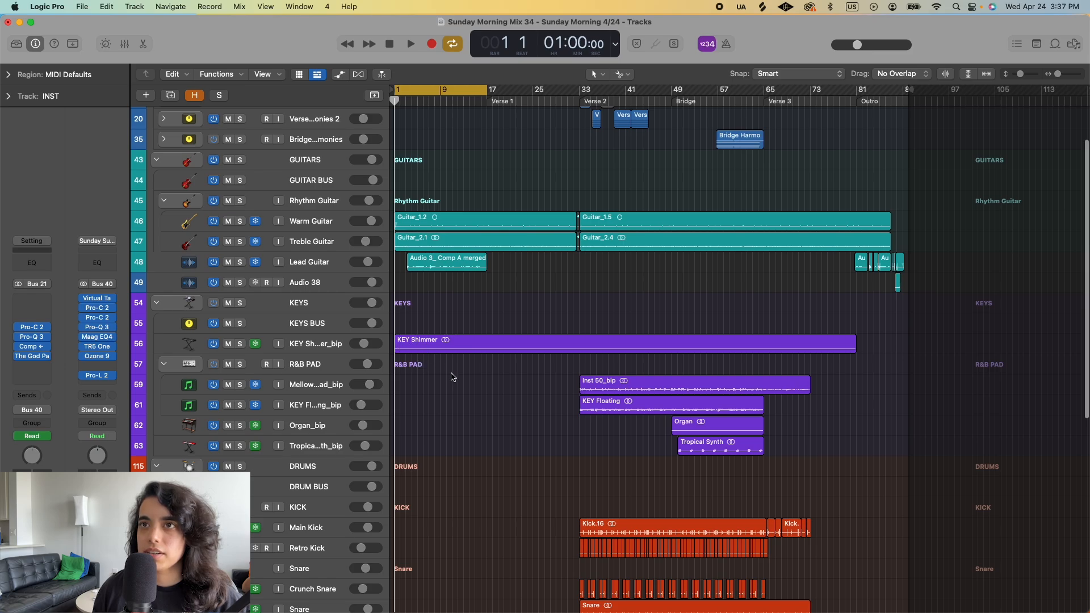
pyautogui.scroll(3, 483, 298)
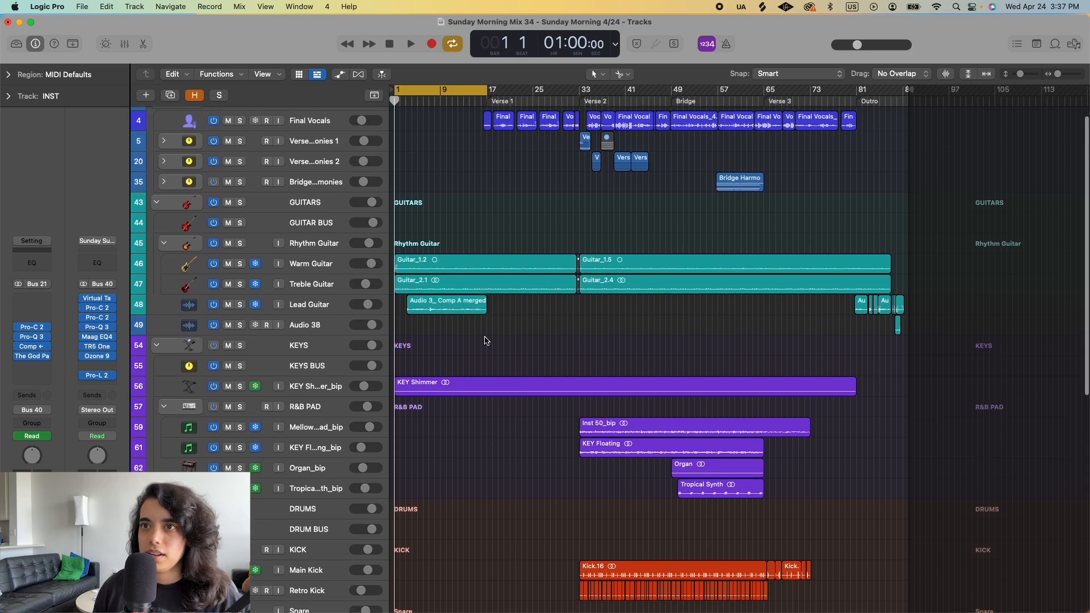
pyautogui.press('space')
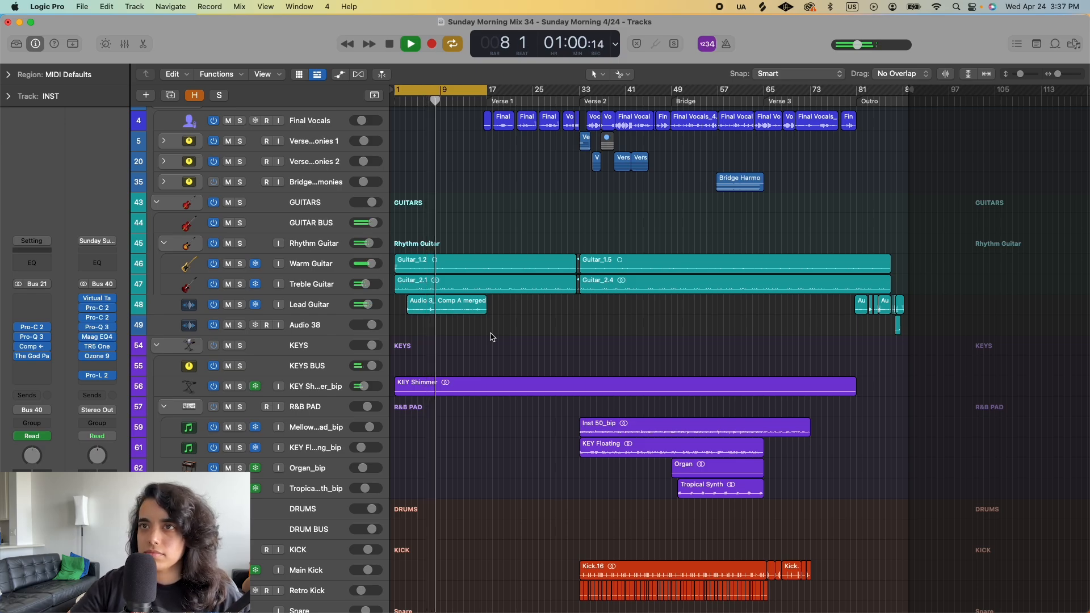
pyautogui.press('space')
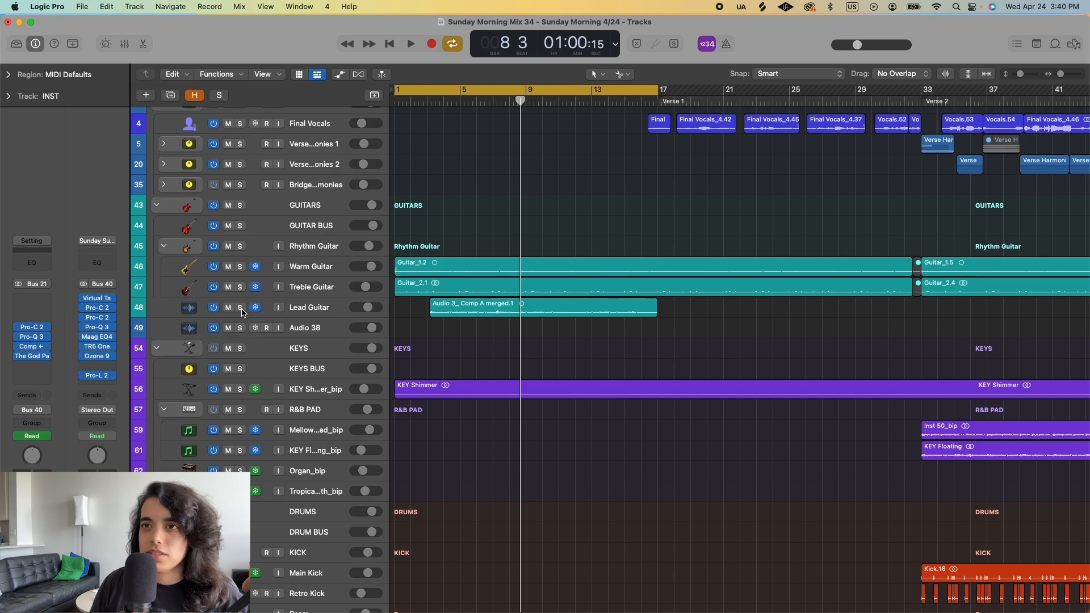
# - Play the intro with the Lead Guitar track soloed, unsolo it to hear the full mix, and stop playback
pyautogui.click(241, 308)
pyautogui.doubleClick(435, 101)
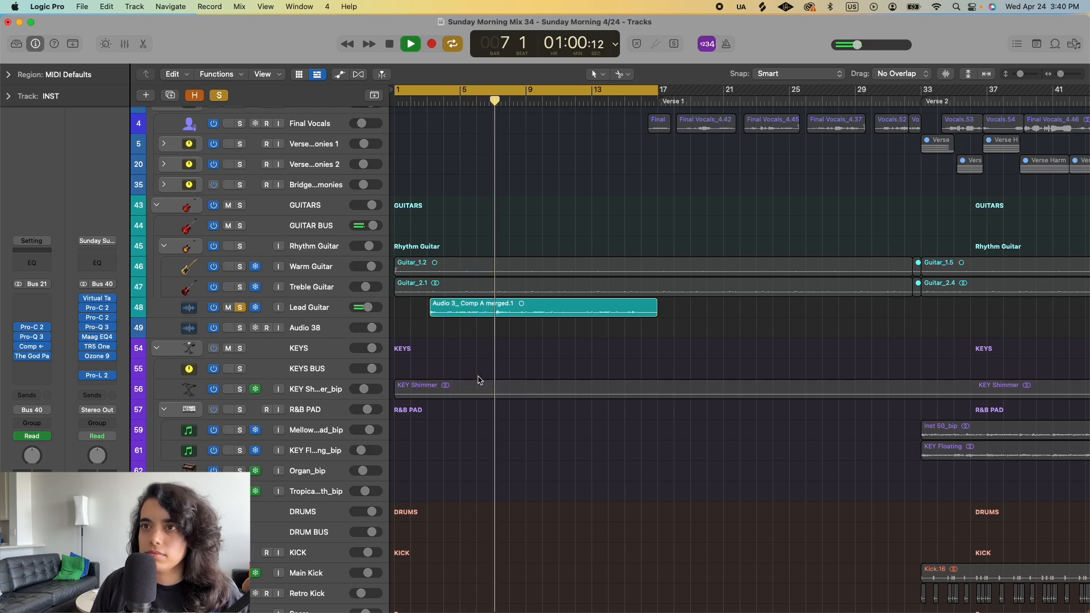
pyautogui.click(243, 309)
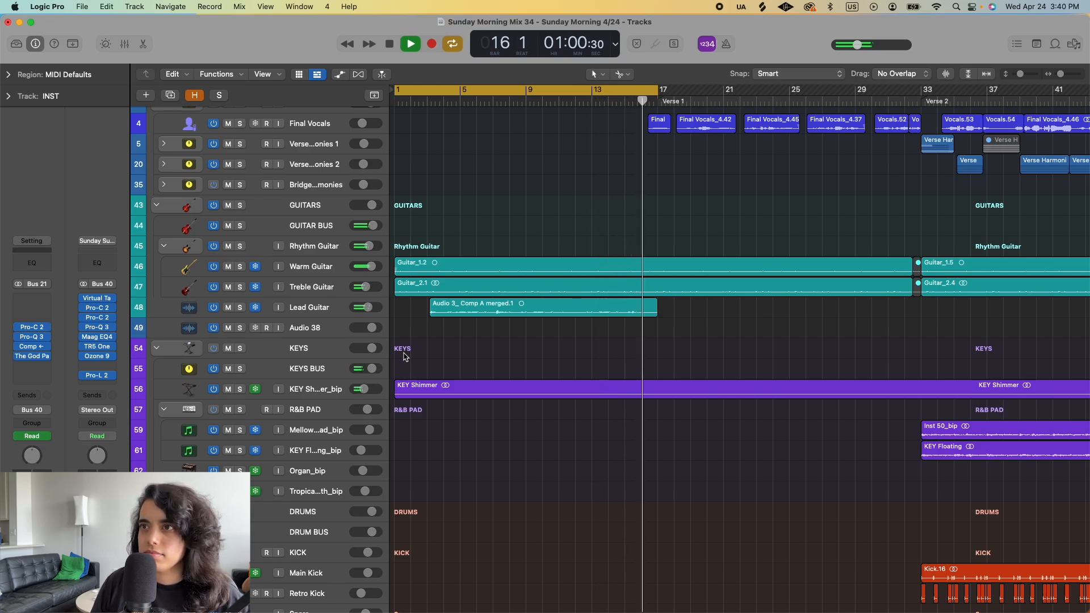
pyautogui.press('space')
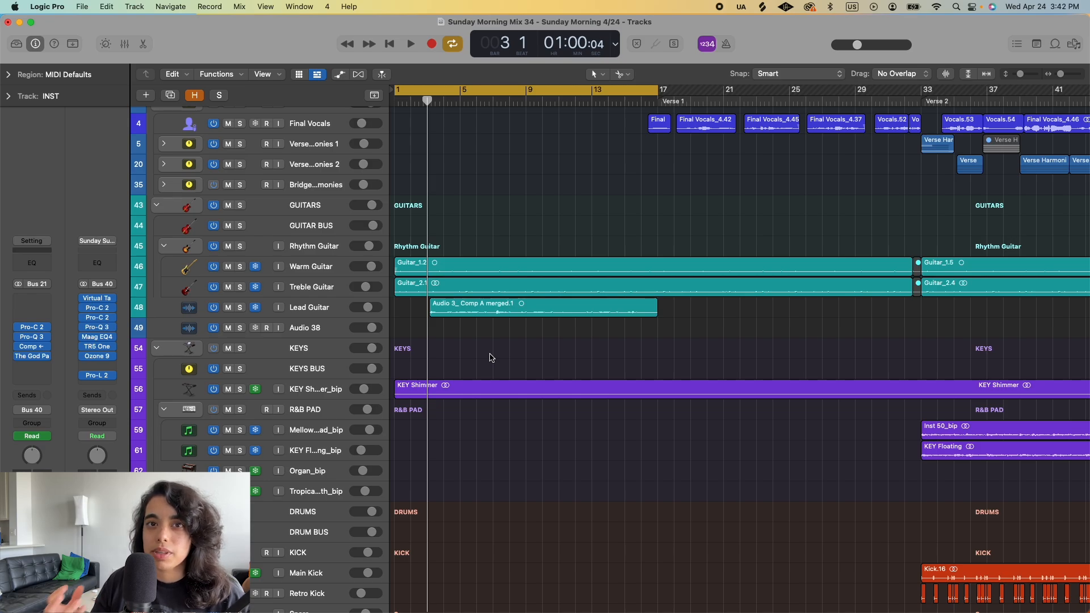
# - Turn off cycle mode and play Verse 1 from bar 16, stopping in bar 32 just before Verse 2
pyautogui.press('z')
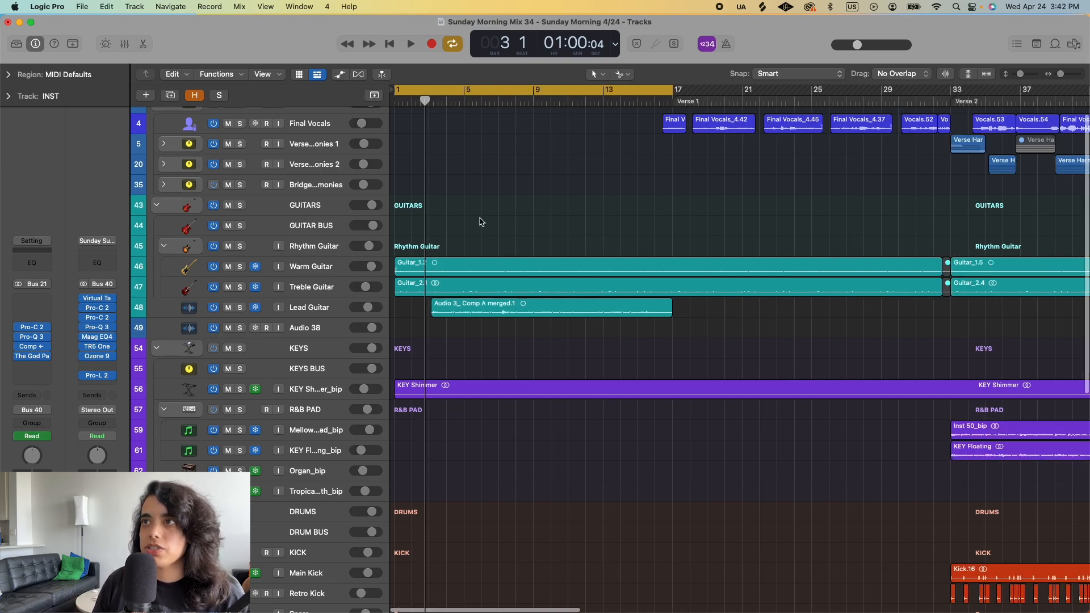
pyautogui.click(457, 45)
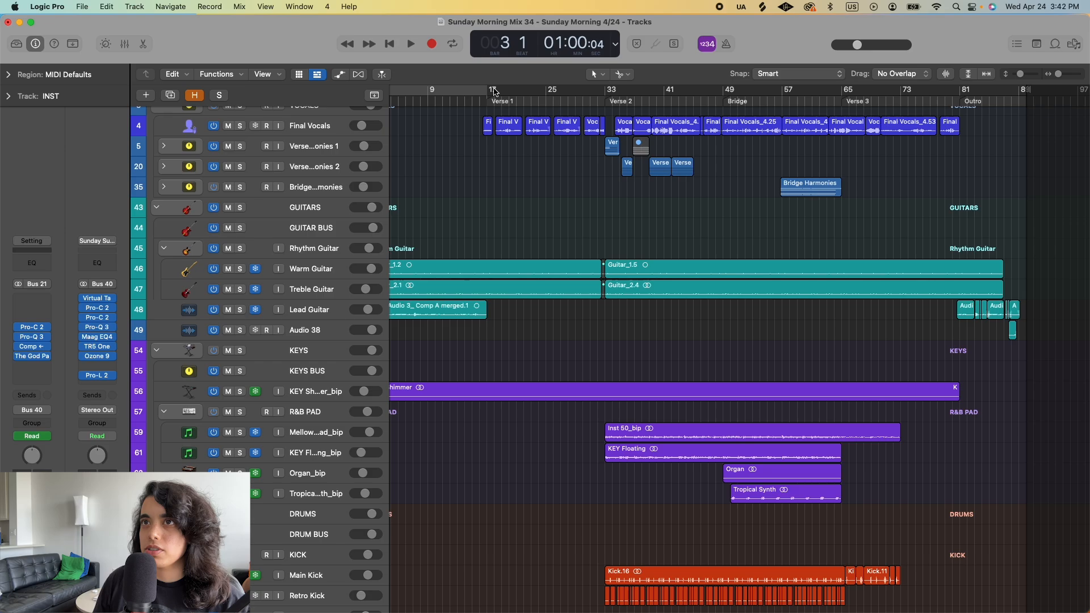
pyautogui.click(480, 98)
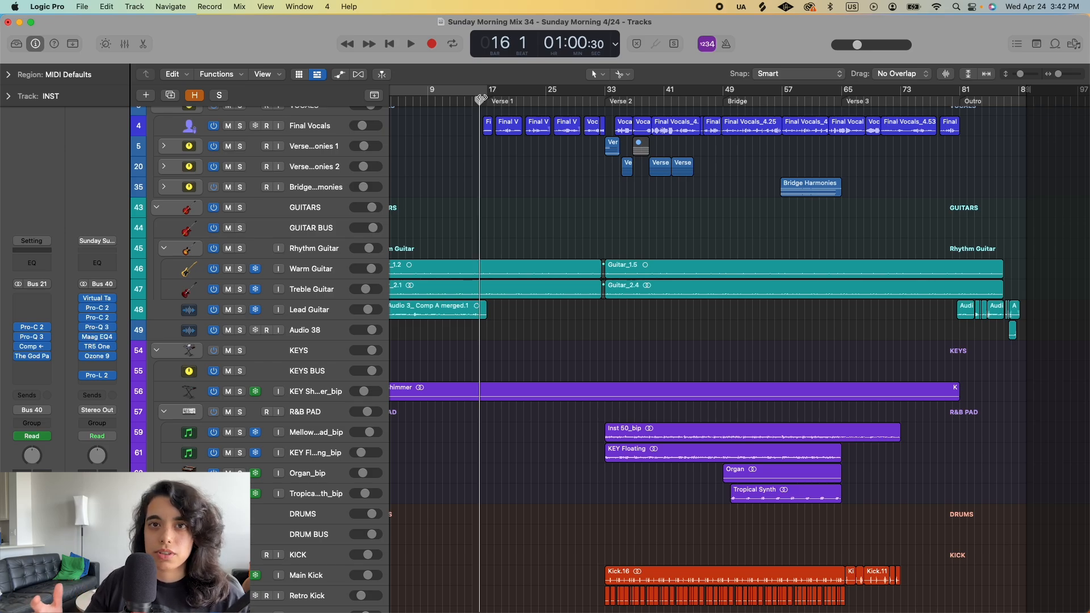
pyautogui.press('space')
pyautogui.press('z')
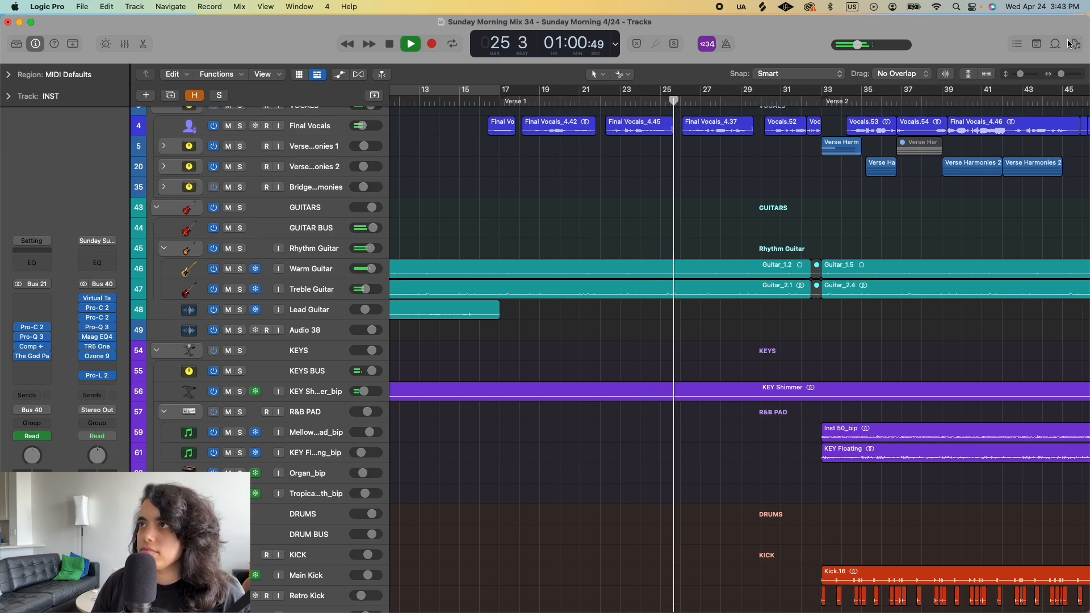
pyautogui.moveTo(1021, 75); pyautogui.dragTo(1024, 75)
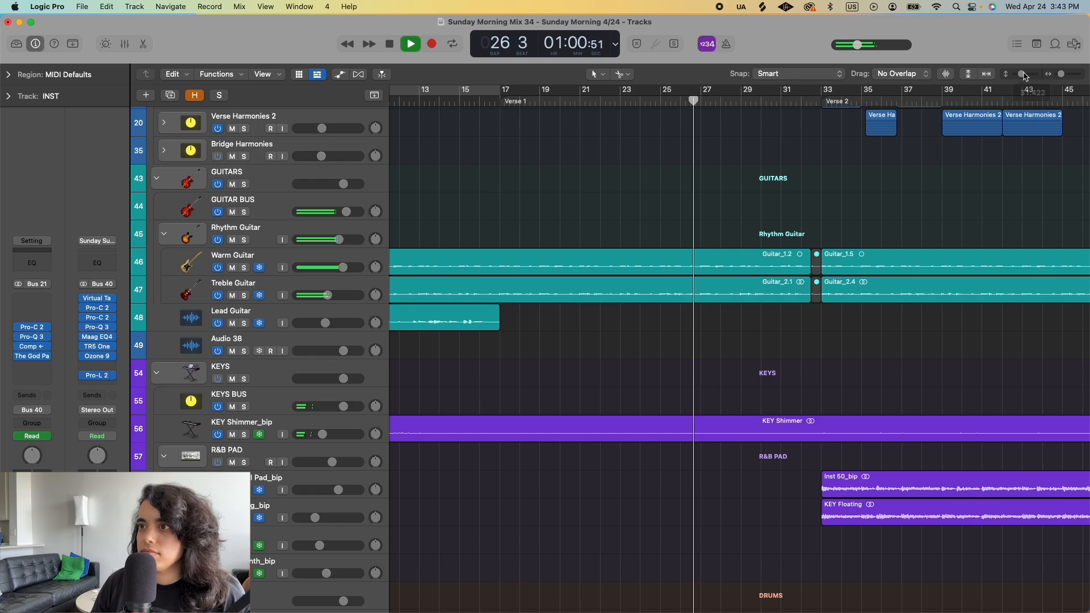
pyautogui.press('super+Left')
pyautogui.press('super+Left')
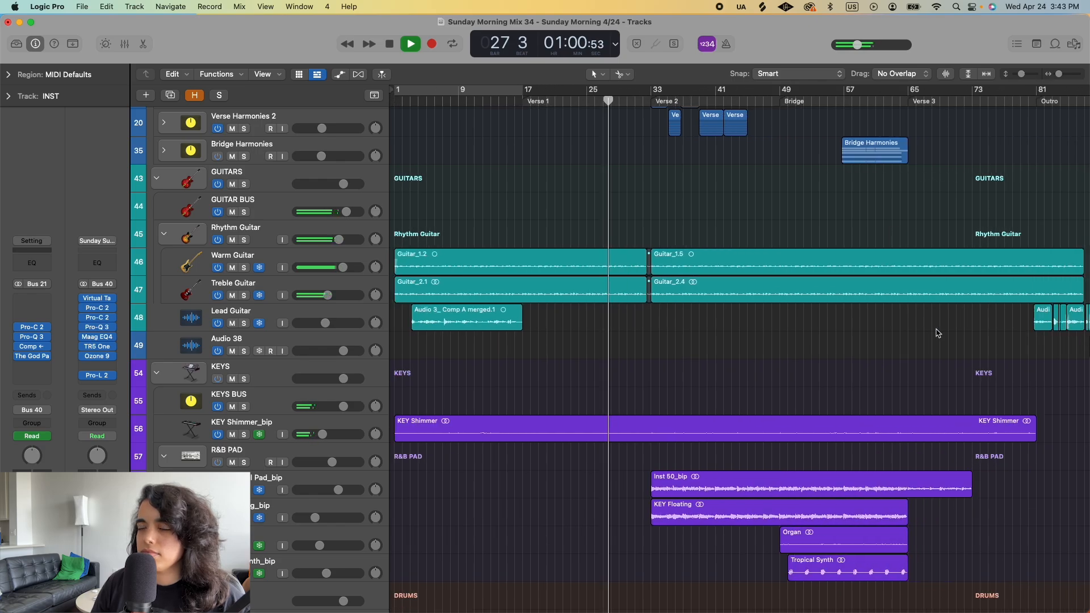
pyautogui.scroll(3, 926, 324)
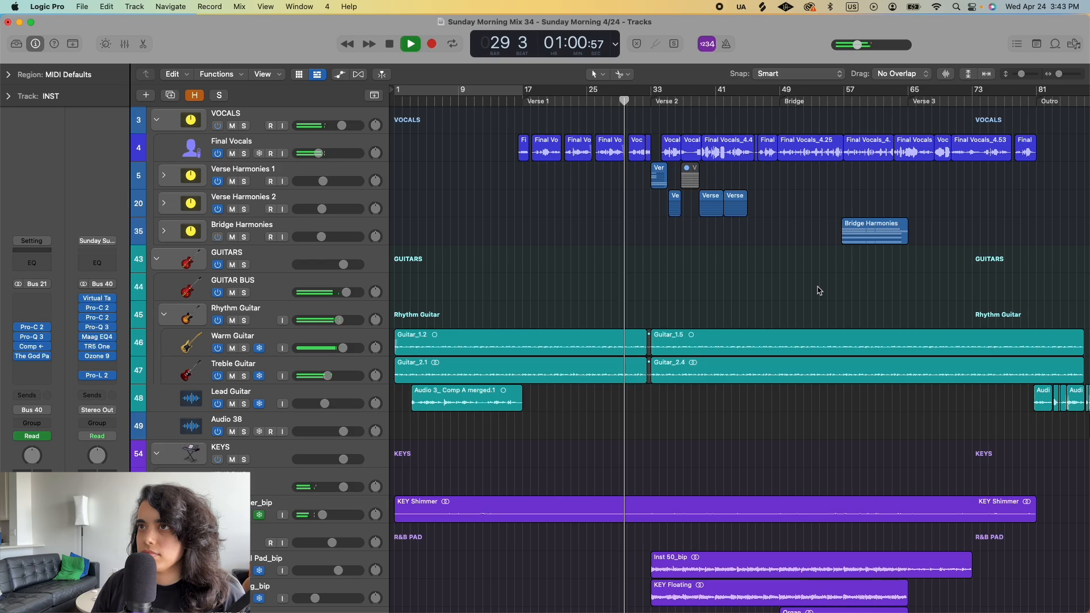
pyautogui.press('super+Right')
pyautogui.press('super+Right')
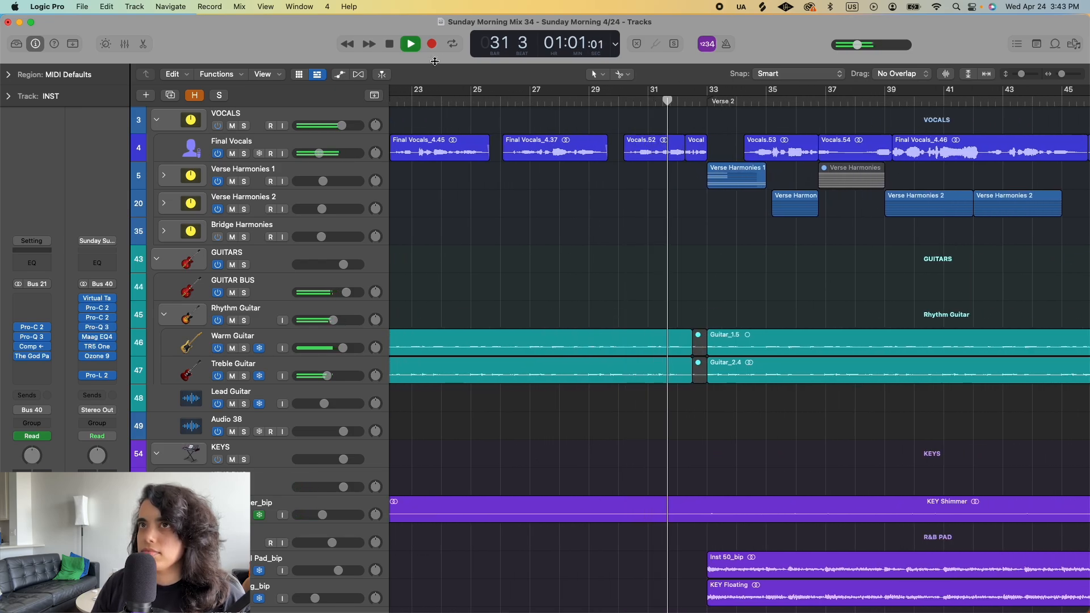
pyautogui.click(390, 45)
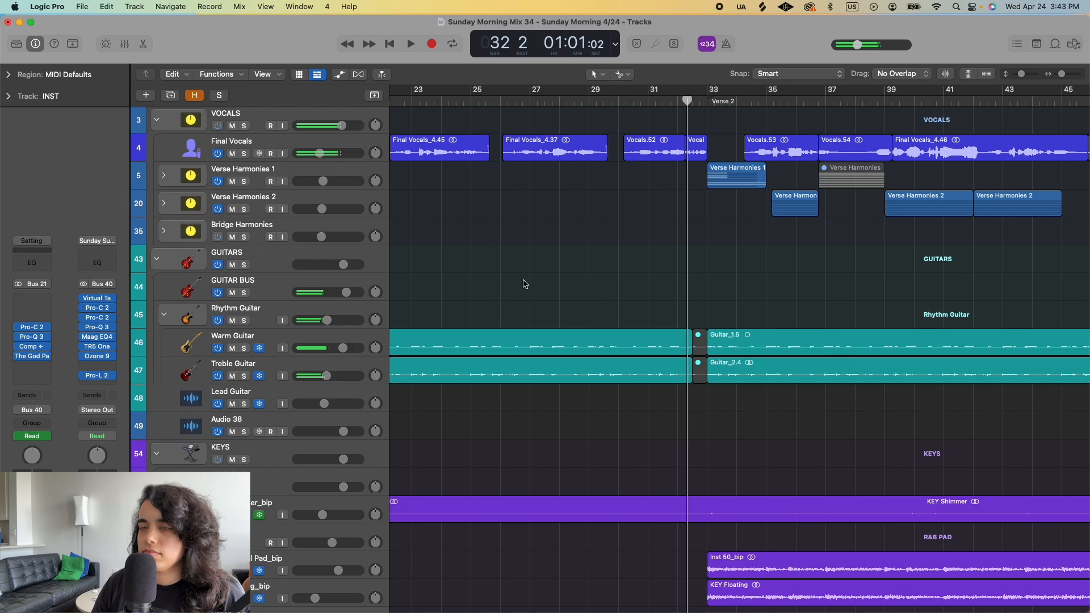
# - Play a short passage at the end of Verse 1 from bar 30 and stop playback
pyautogui.scroll(-5, 563, 271)
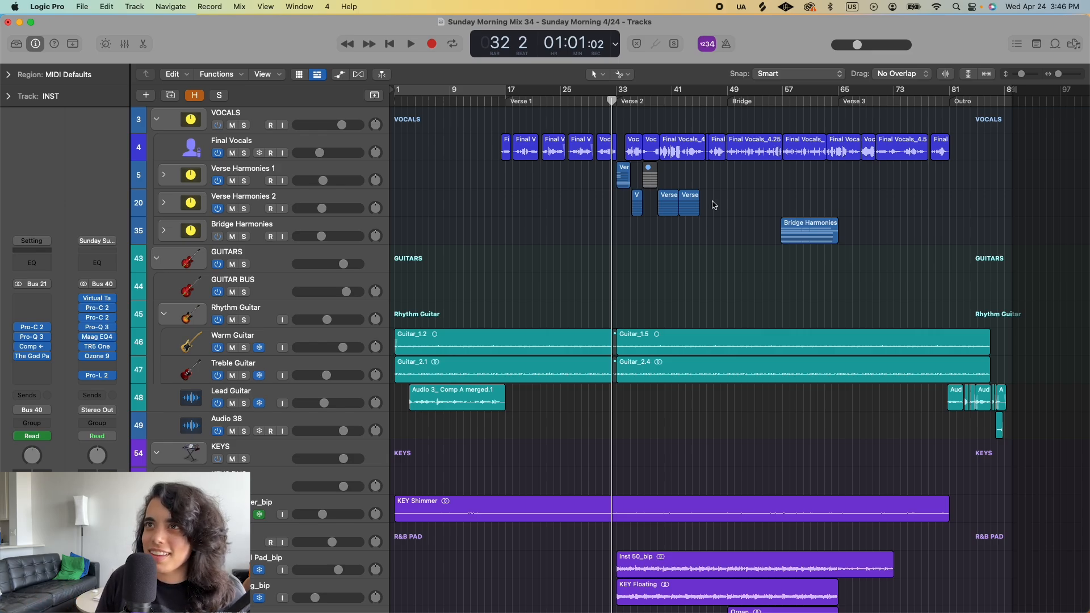
pyautogui.click(596, 100)
pyautogui.press('space')
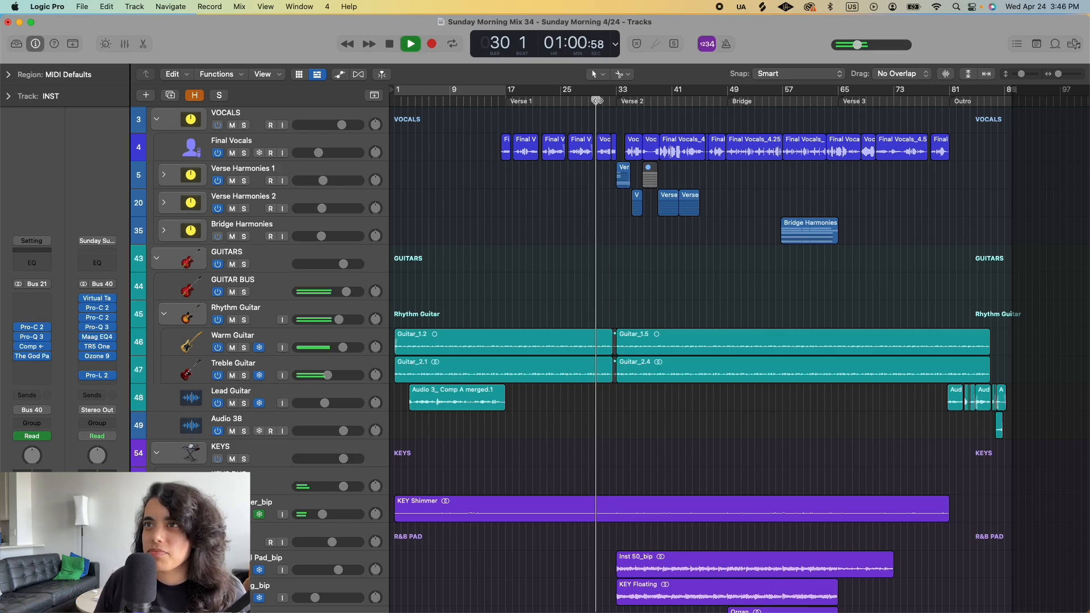
pyautogui.scroll(5, 607, 183)
pyautogui.press('space')
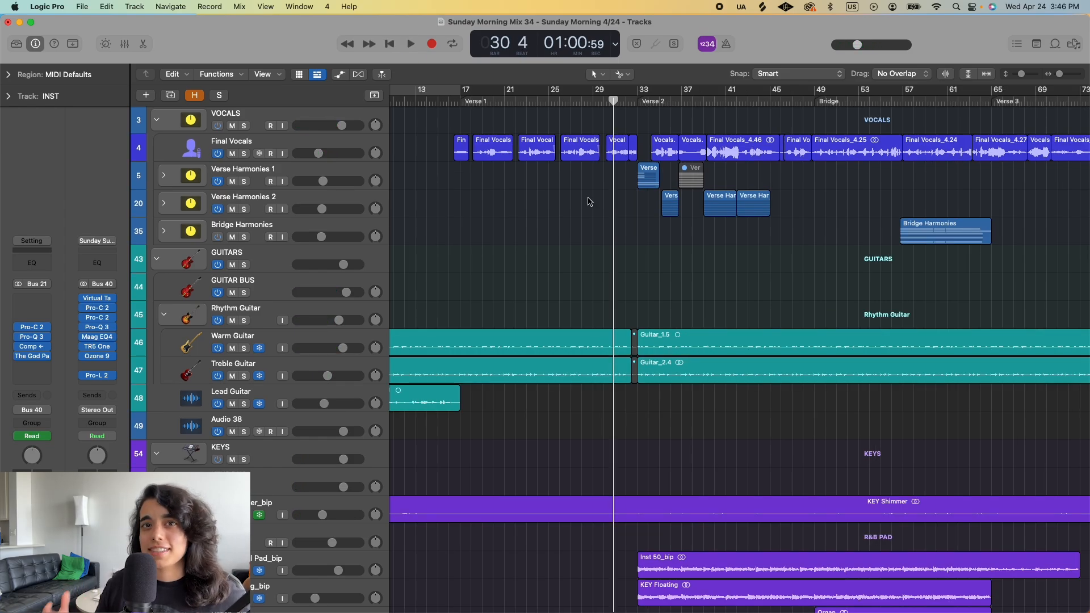
# - Play the transition from the end of Verse 1 into Verse 2, from the playhead in bar 30 to bar 41
pyautogui.scroll(-1, 930, 218)
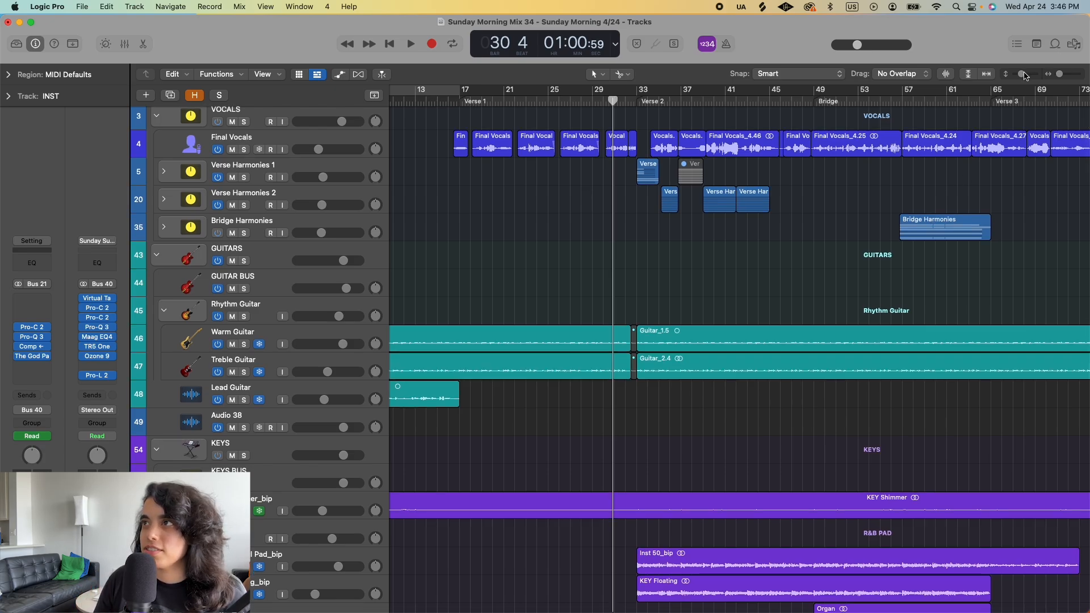
pyautogui.moveTo(1022, 75); pyautogui.dragTo(1013, 77)
pyautogui.scroll(-5, 851, 321)
pyautogui.hscroll(1, 761, 344)
pyautogui.scroll(5, 761, 344)
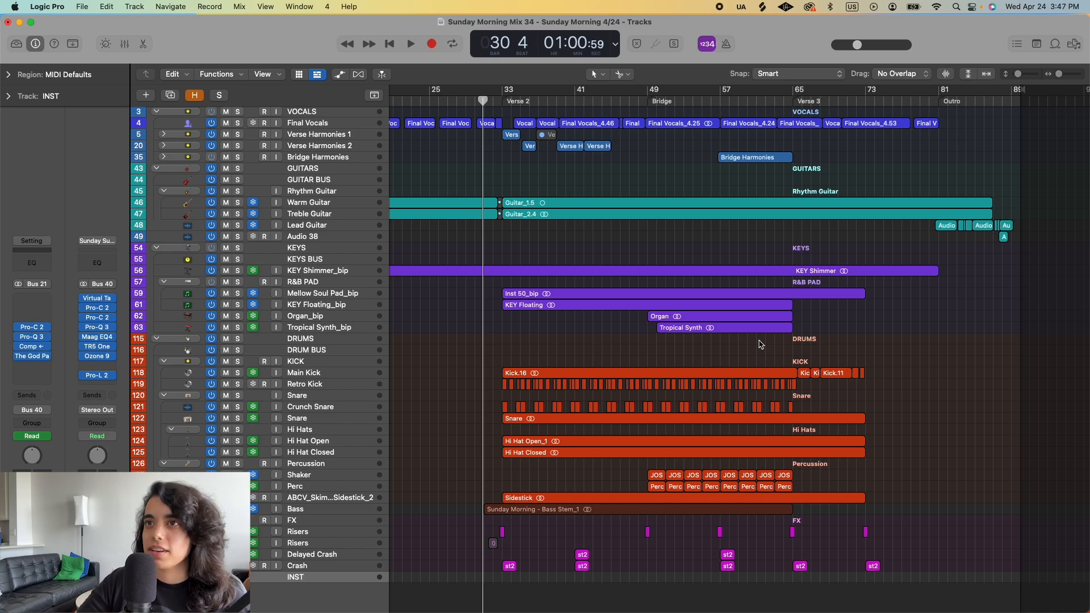
pyautogui.scroll(3, 528, 348)
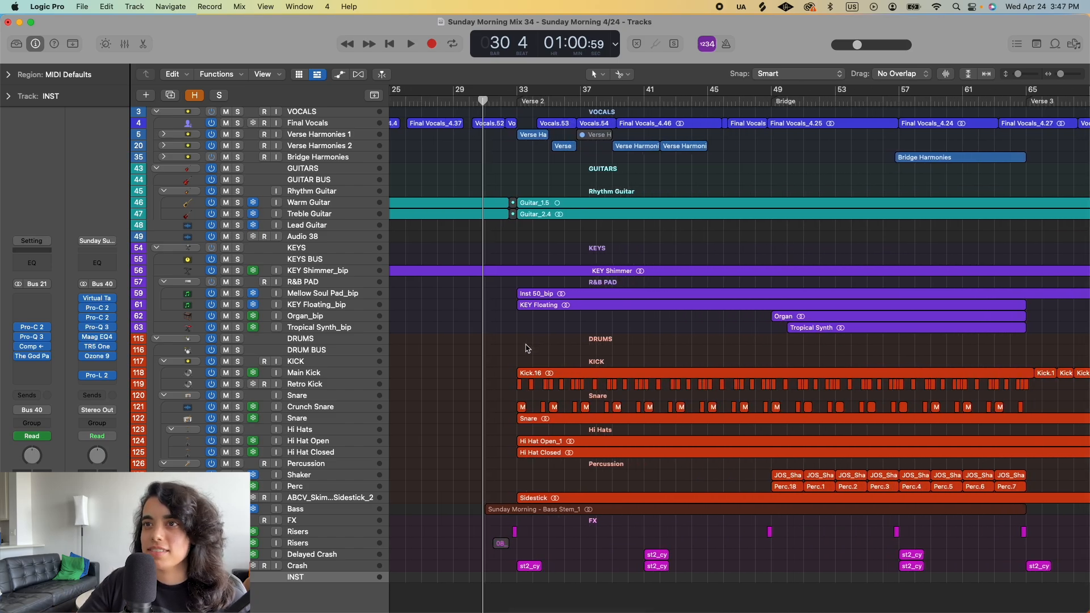
pyautogui.press('space')
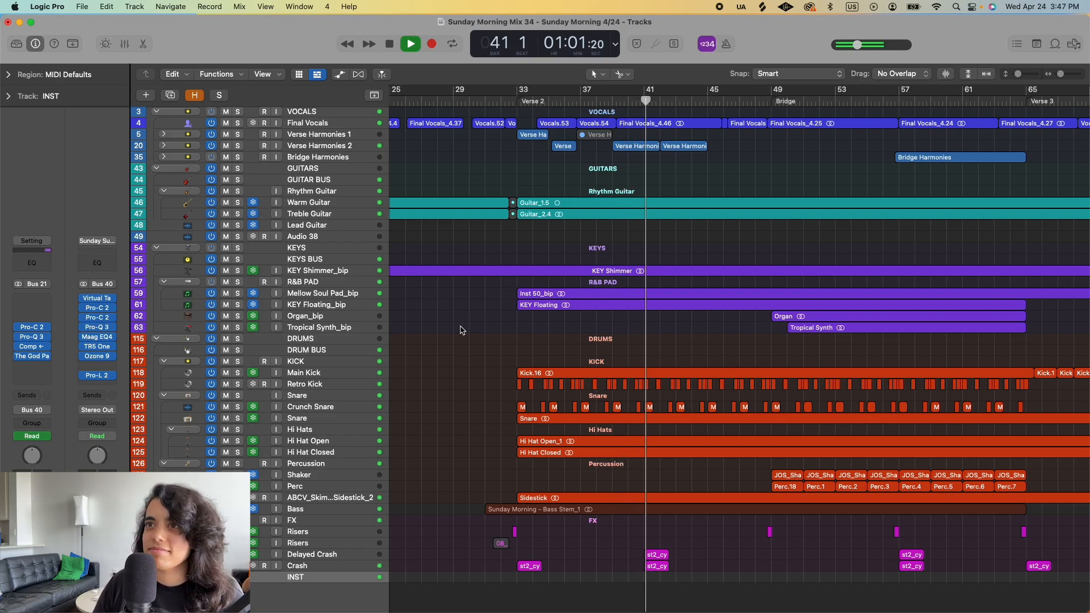
pyautogui.press('space')
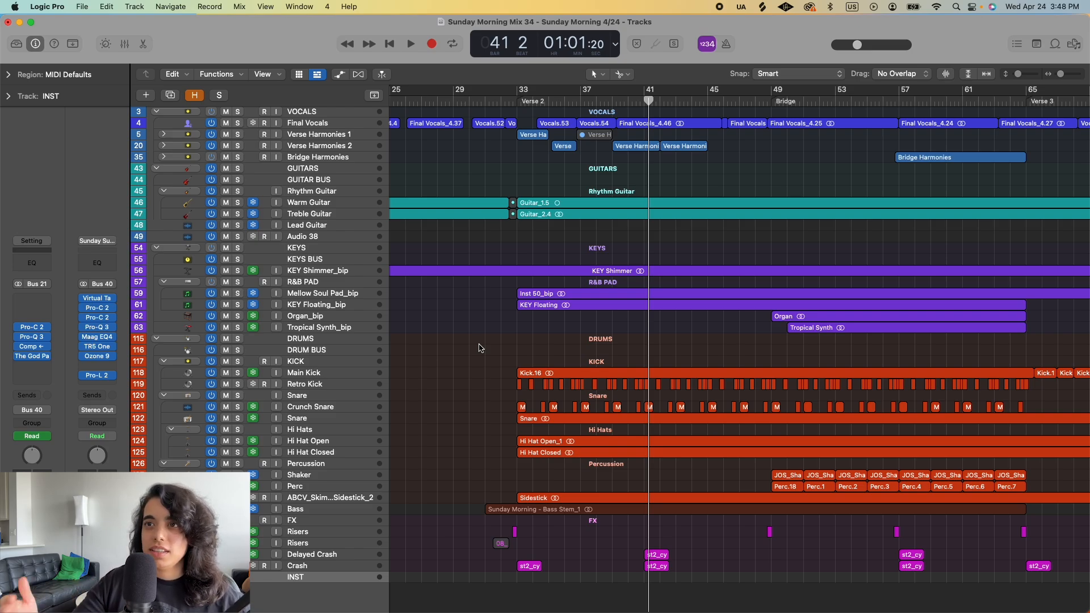
# - Examine the layers entering at Verse 2, selecting the KEY Floating region and checking the keys, drums, percussion and bass regions
pyautogui.press('super+Left')
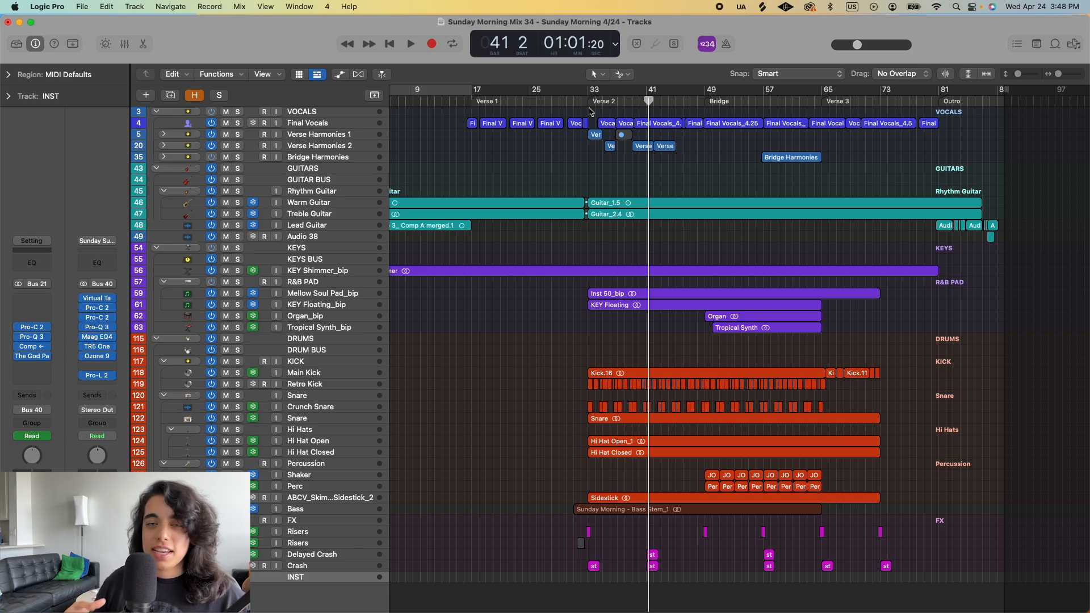
pyautogui.press('super+Right')
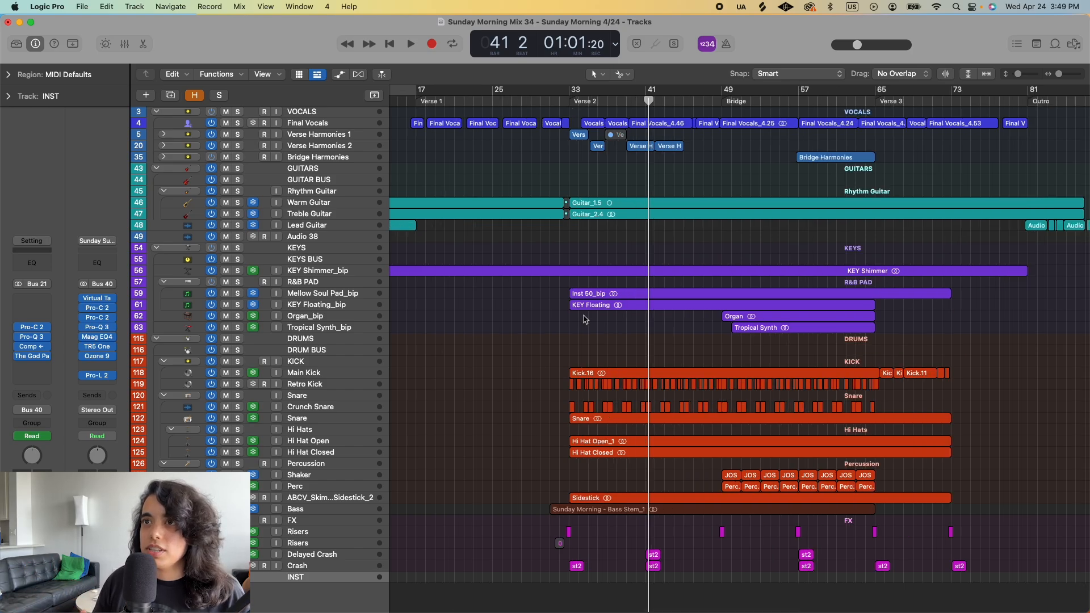
pyautogui.moveTo(1019, 75); pyautogui.dragTo(1026, 75)
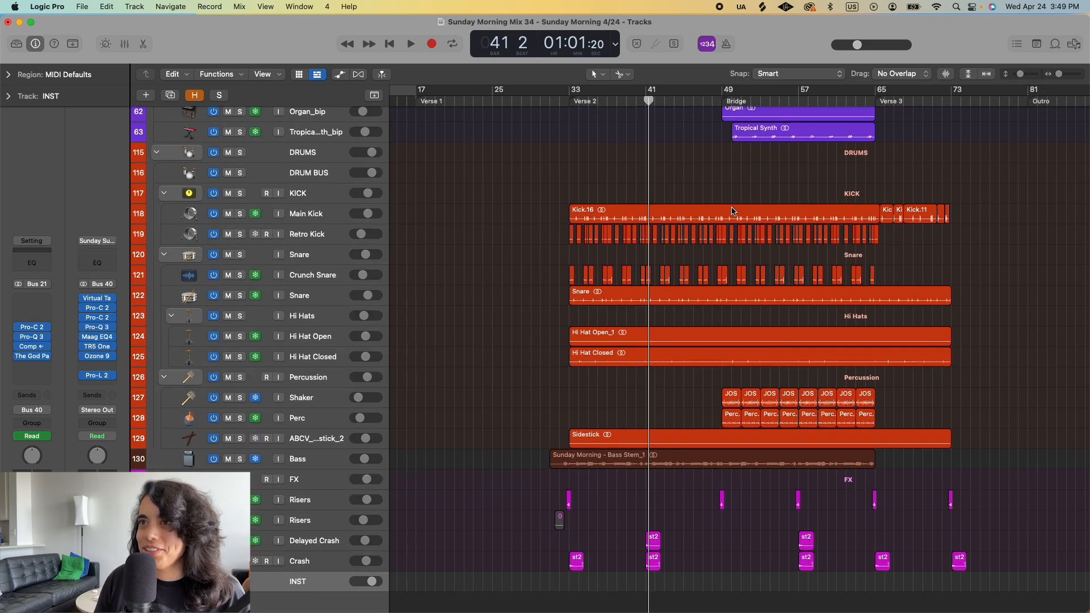
pyautogui.scroll(15, 732, 211)
pyautogui.click(575, 161)
pyautogui.scroll(-3, 585, 383)
pyautogui.click(582, 397)
pyautogui.click(582, 420)
pyautogui.scroll(-3, 582, 420)
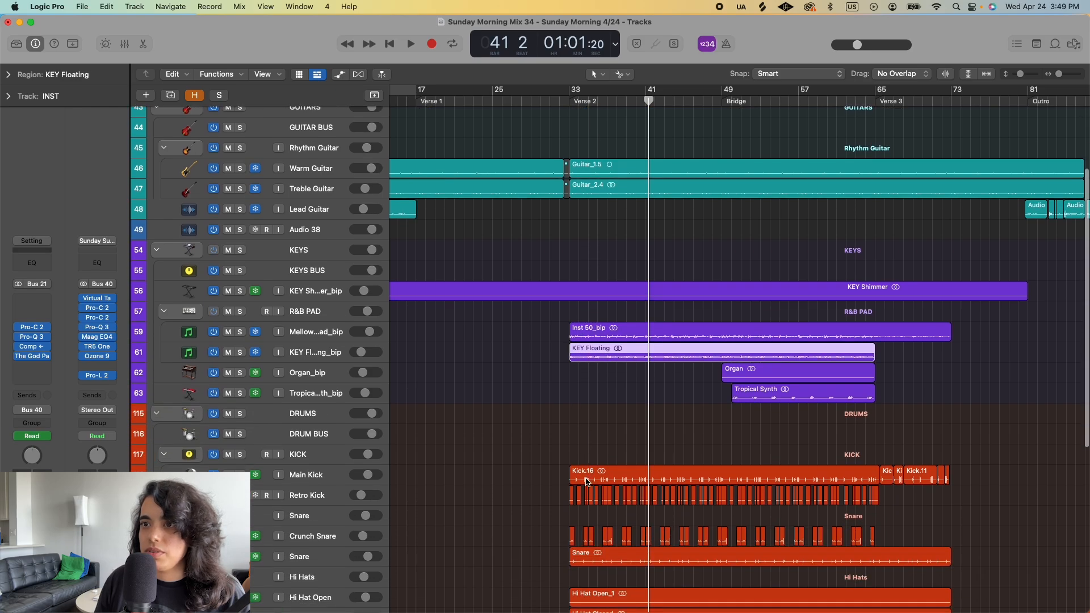
pyautogui.scroll(-8, 588, 482)
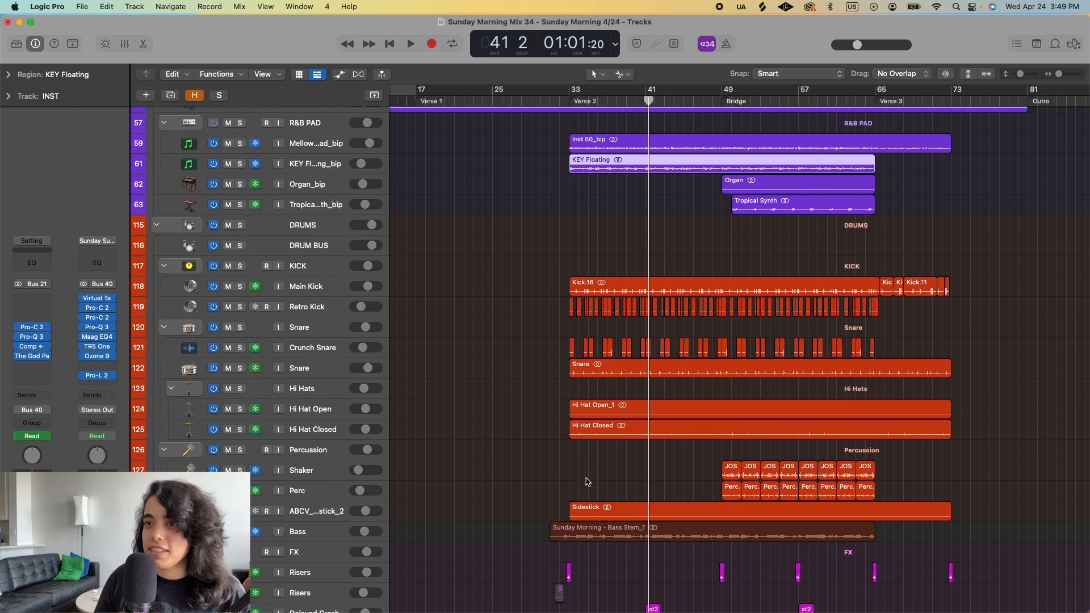
# - Select the Bass Stem region and examine the riser and crash regions on the FX tracks around Verse 2
pyautogui.scroll(-4, 587, 482)
pyautogui.click(577, 442)
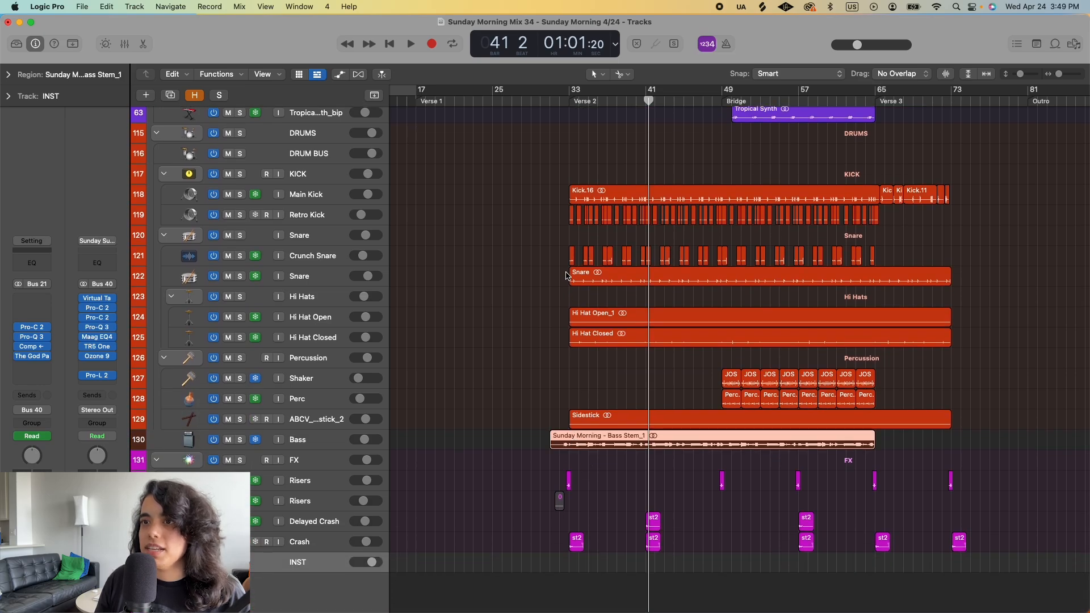
pyautogui.scroll(-1, 606, 501)
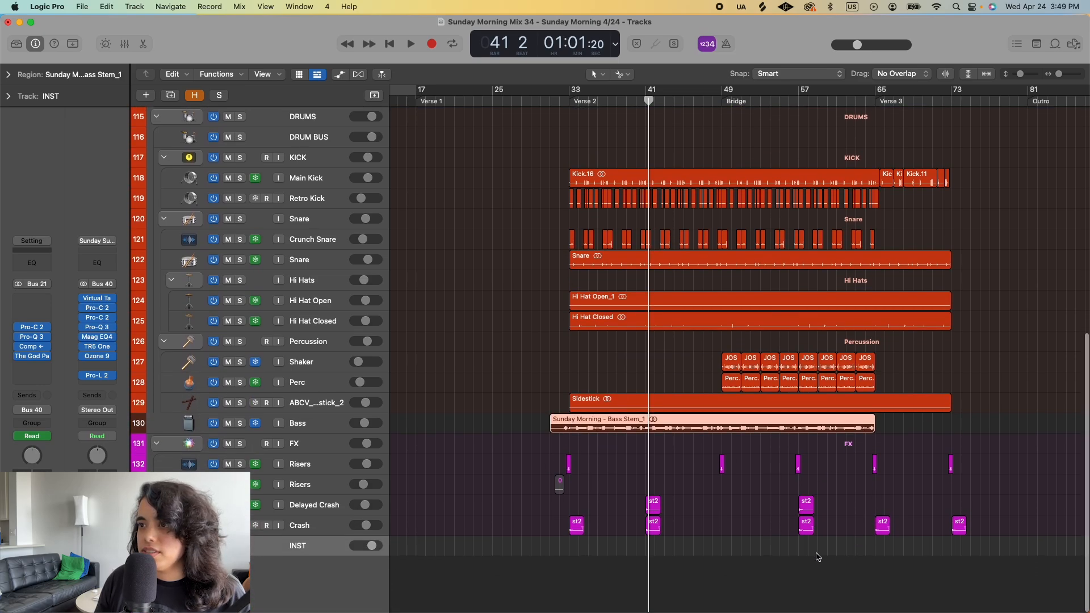
pyautogui.scroll(5, 599, 467)
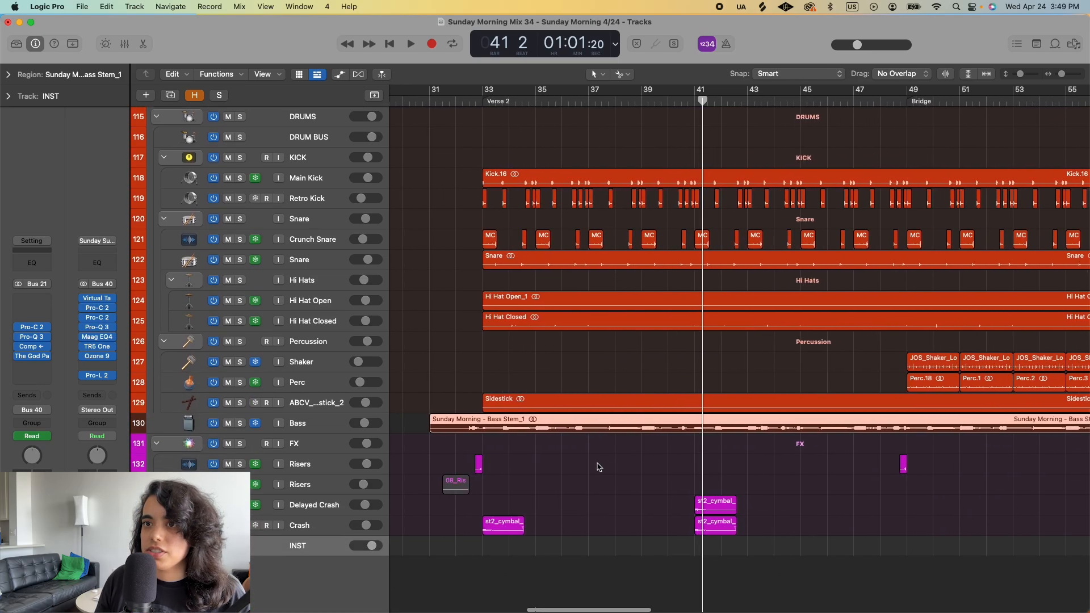
pyautogui.hscroll(-1, 599, 467)
# - Place the playhead at bar 32, select the short riser region just before Verse 2, and solo its Risers track
pyautogui.click(458, 102)
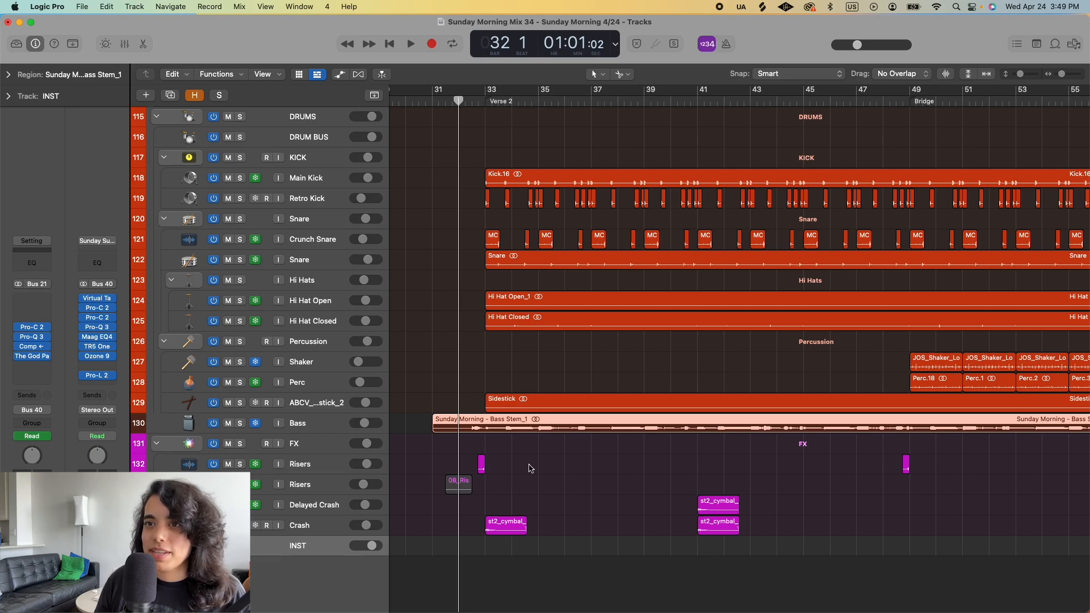
pyautogui.press('super+Right')
pyautogui.press('super+Right')
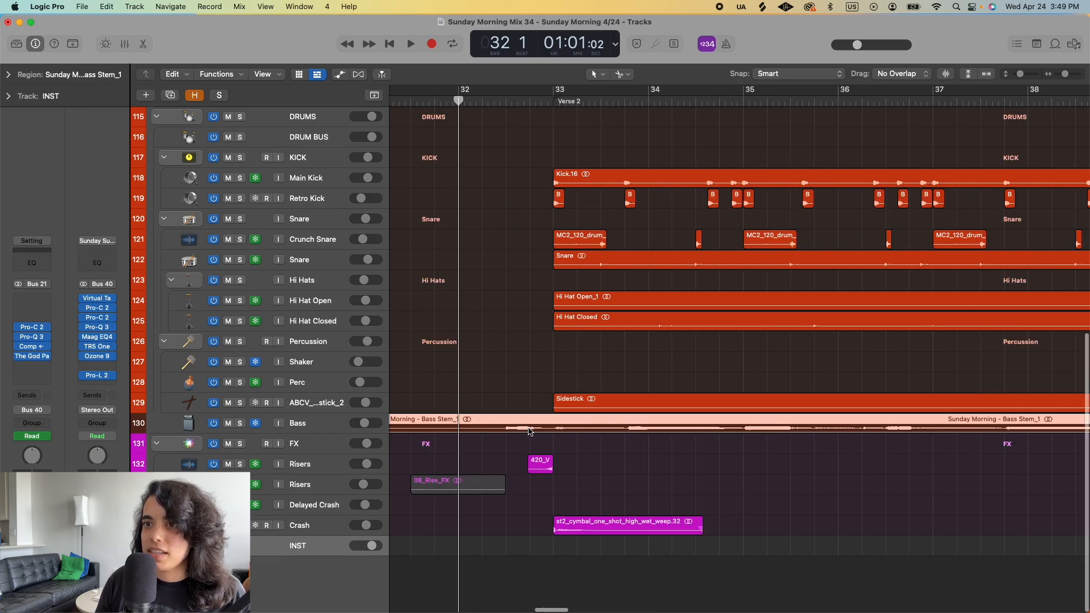
pyautogui.click(544, 473)
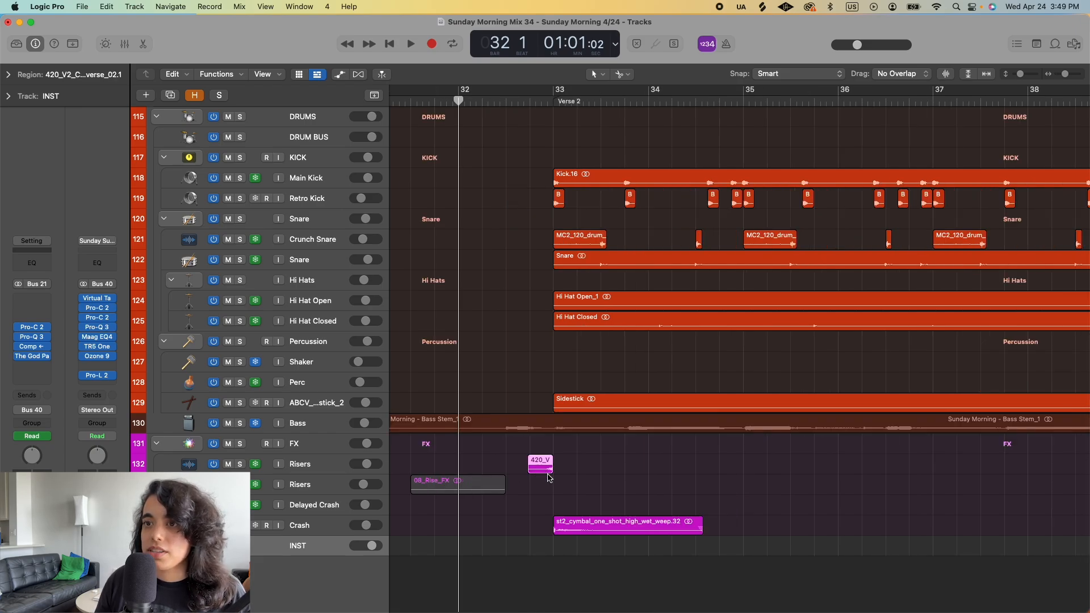
pyautogui.click(241, 465)
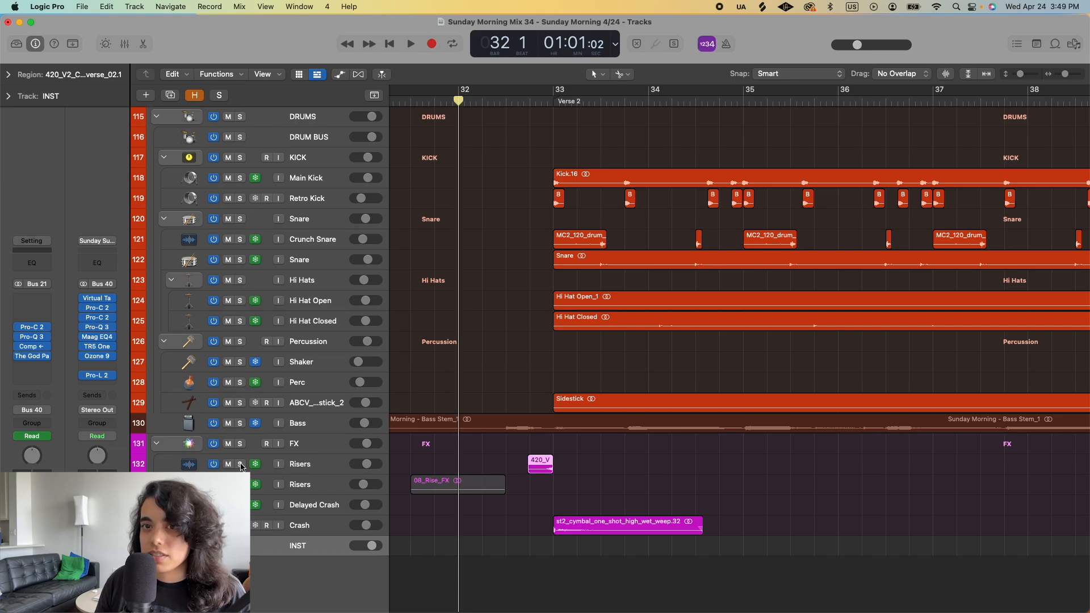
# - Play the soloed riser leading into bar 33 twice, and turn off solo on the Risers track
pyautogui.click(534, 100)
pyautogui.press('space')
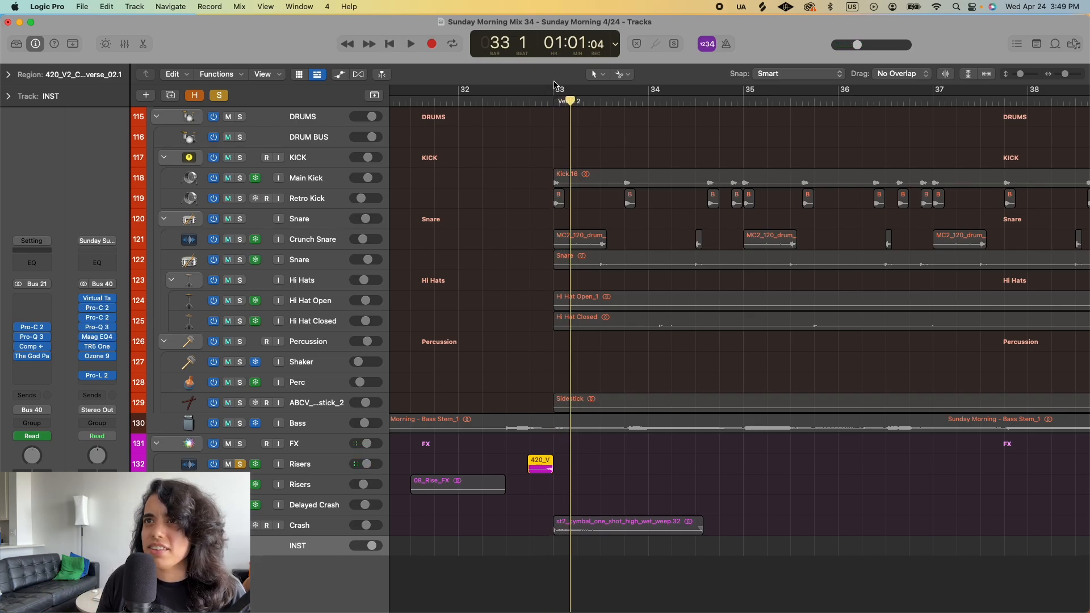
pyautogui.press('space')
pyautogui.press('space')
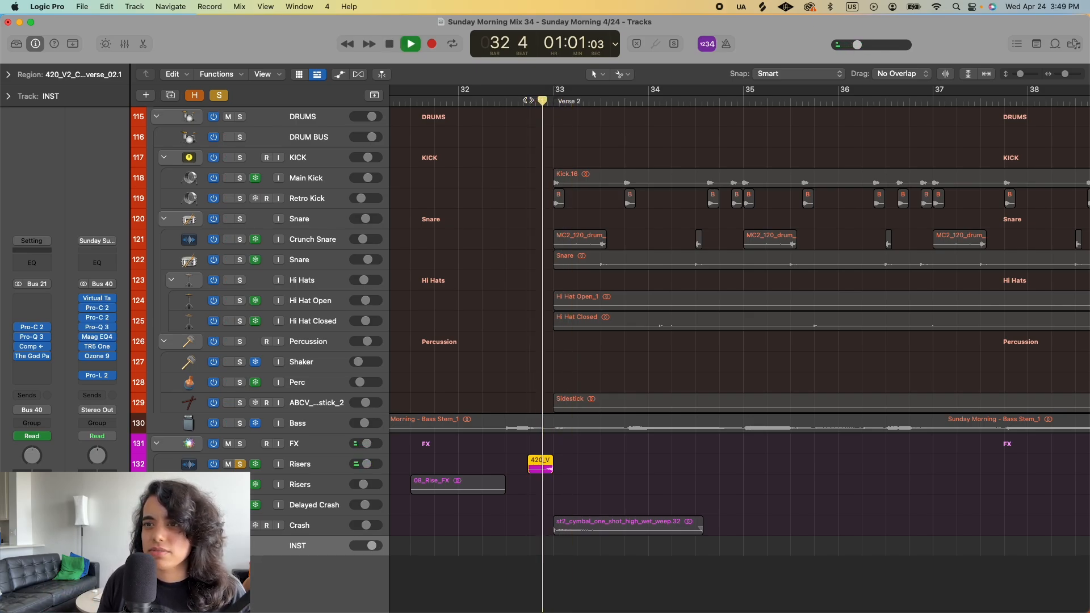
pyautogui.press('space')
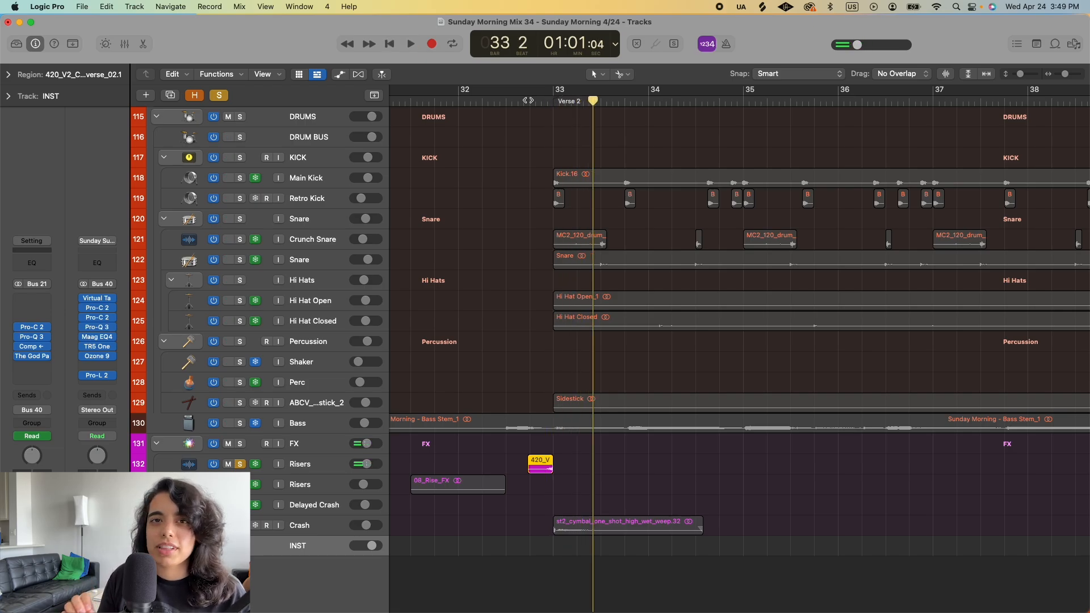
pyautogui.click(240, 463)
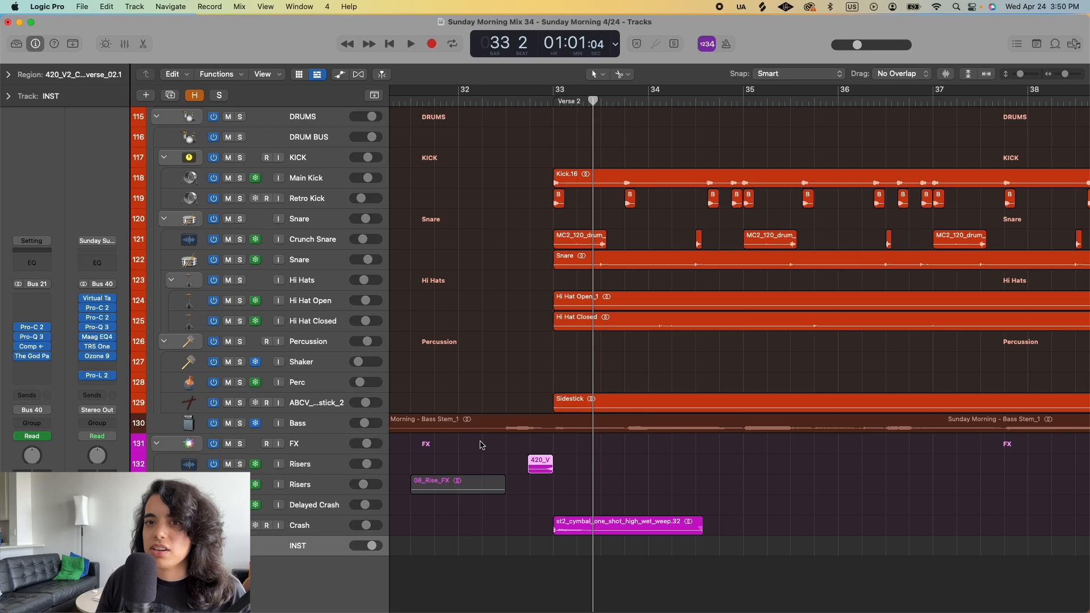
# - Play the full mix through the riser and crash transition into Verse 2, from bar 32 to bar 34
pyautogui.scroll(-5, 480, 445)
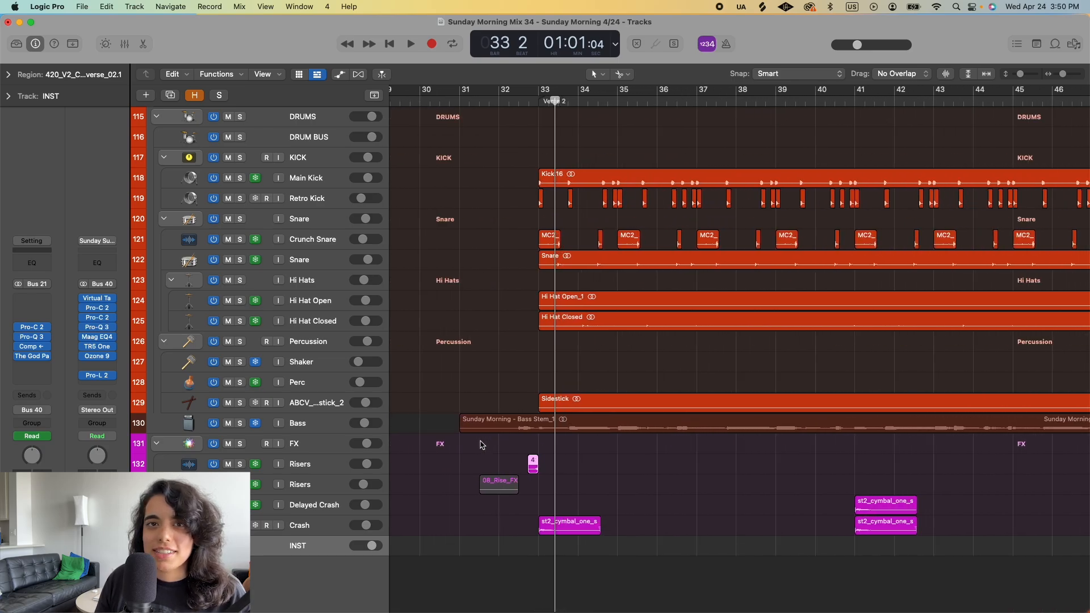
pyautogui.scroll(-4, 480, 445)
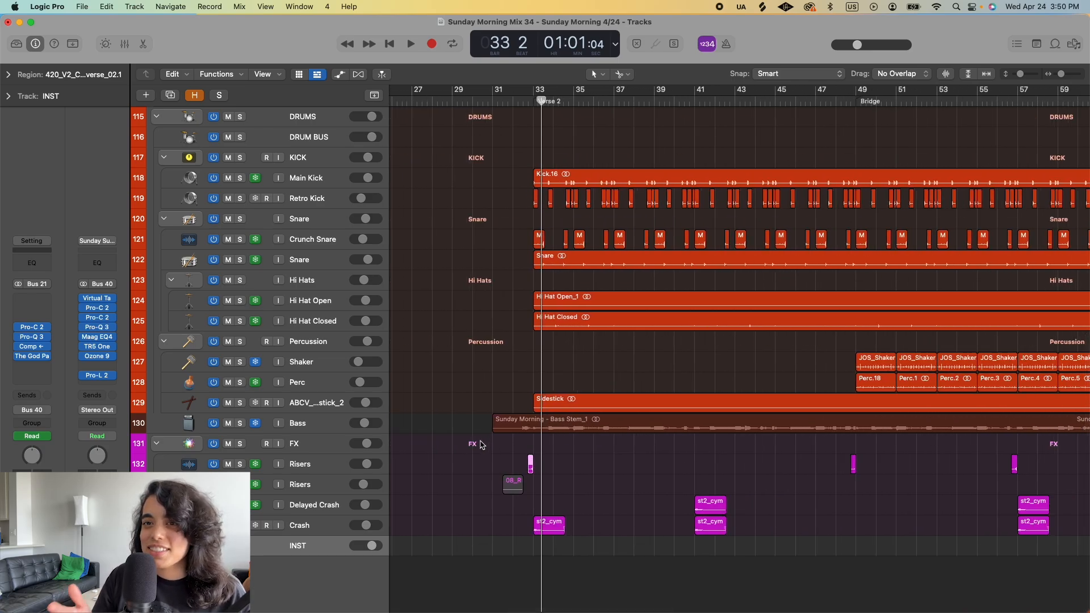
pyautogui.scroll(2, 480, 445)
pyautogui.hscroll(3, 477, 451)
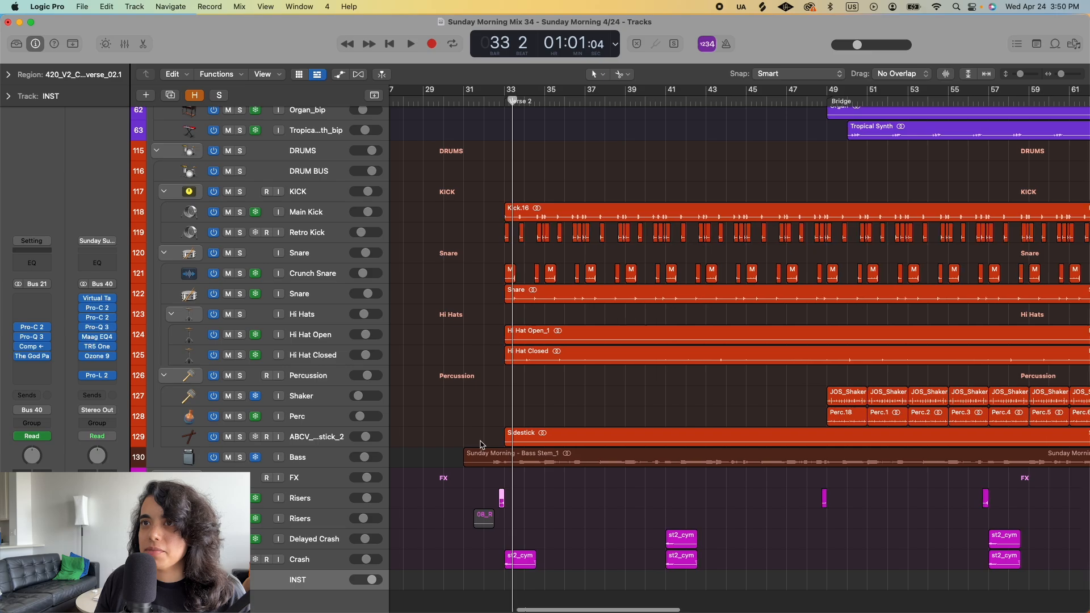
pyautogui.click(469, 100)
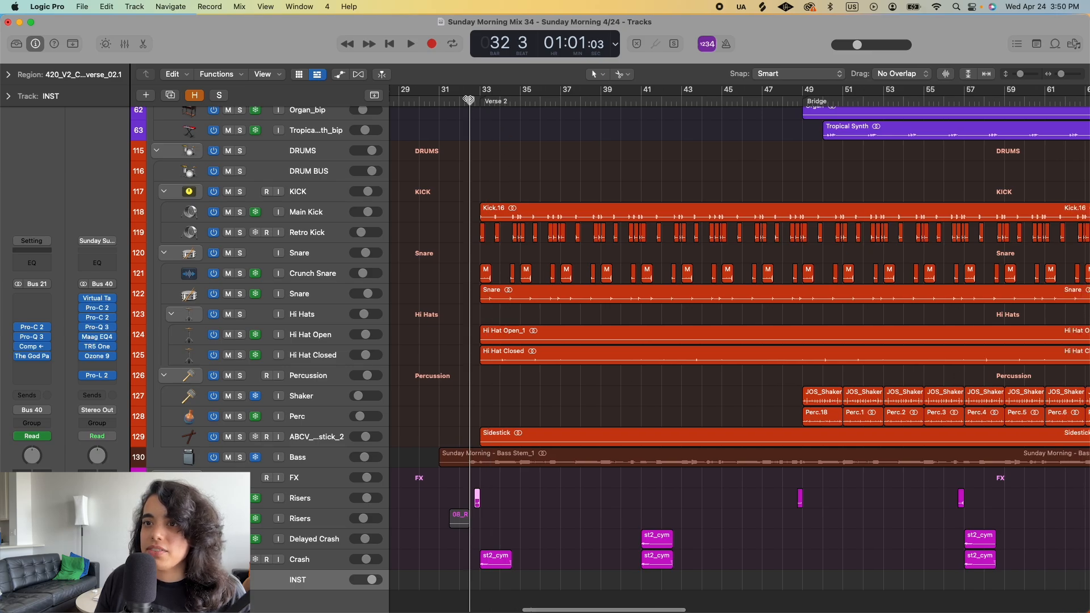
pyautogui.click(460, 100)
pyautogui.press('space')
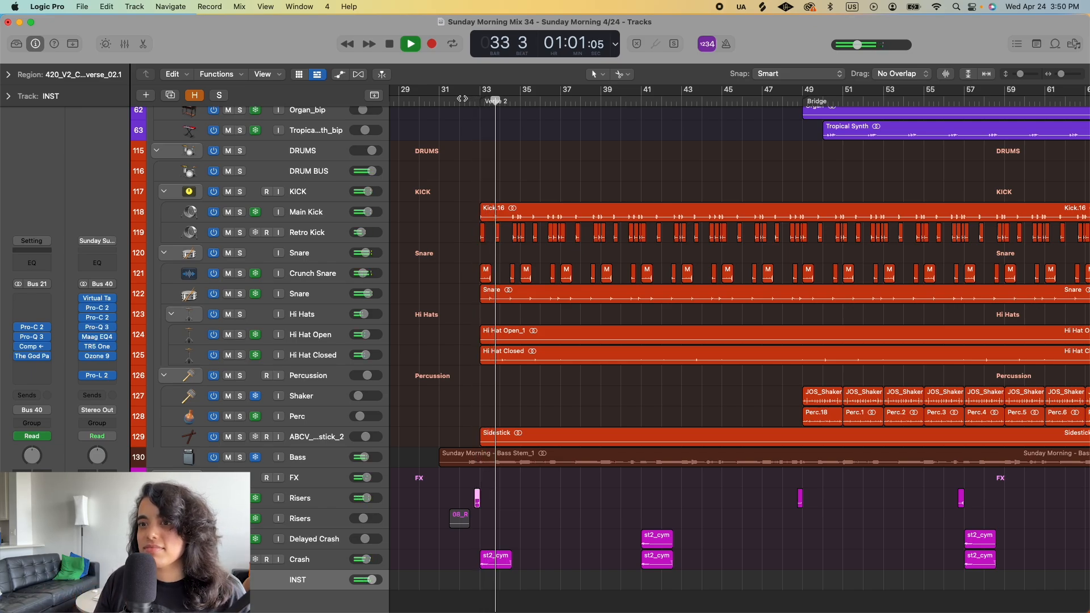
pyautogui.press('space')
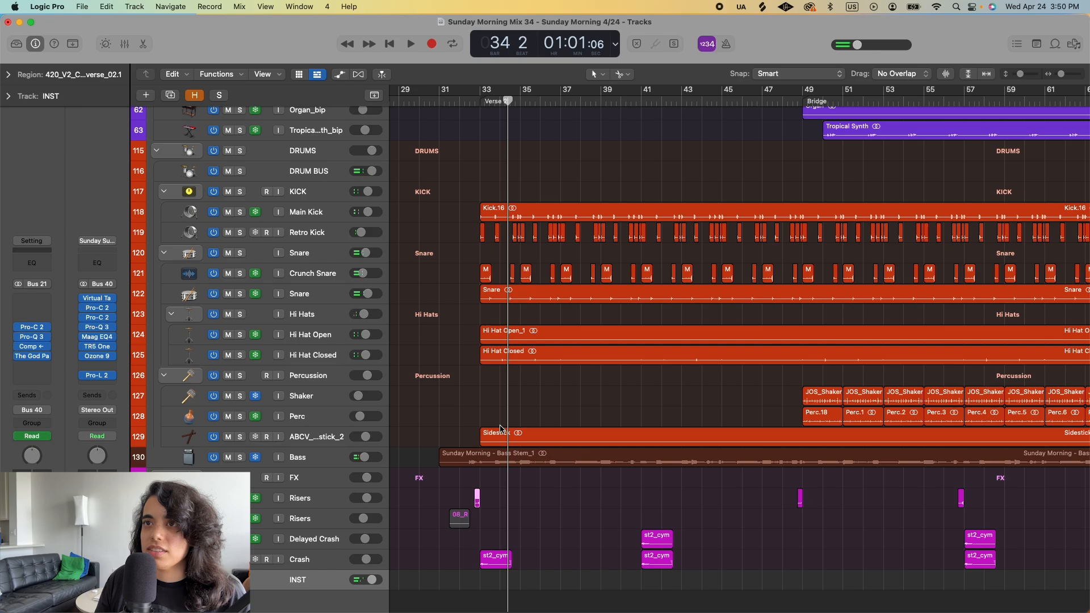
# - Move the playhead to bar 32 and expand the Verse Harmonies 1 track stack to show its individual harmony tracks
pyautogui.scroll(3, 502, 429)
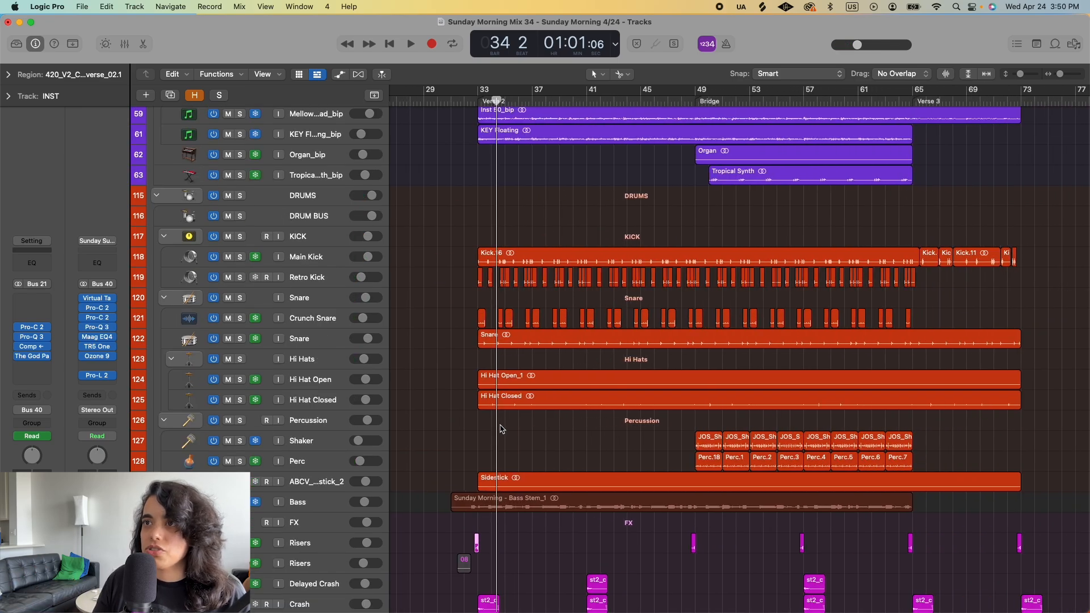
pyautogui.scroll(10, 502, 429)
pyautogui.click(479, 101)
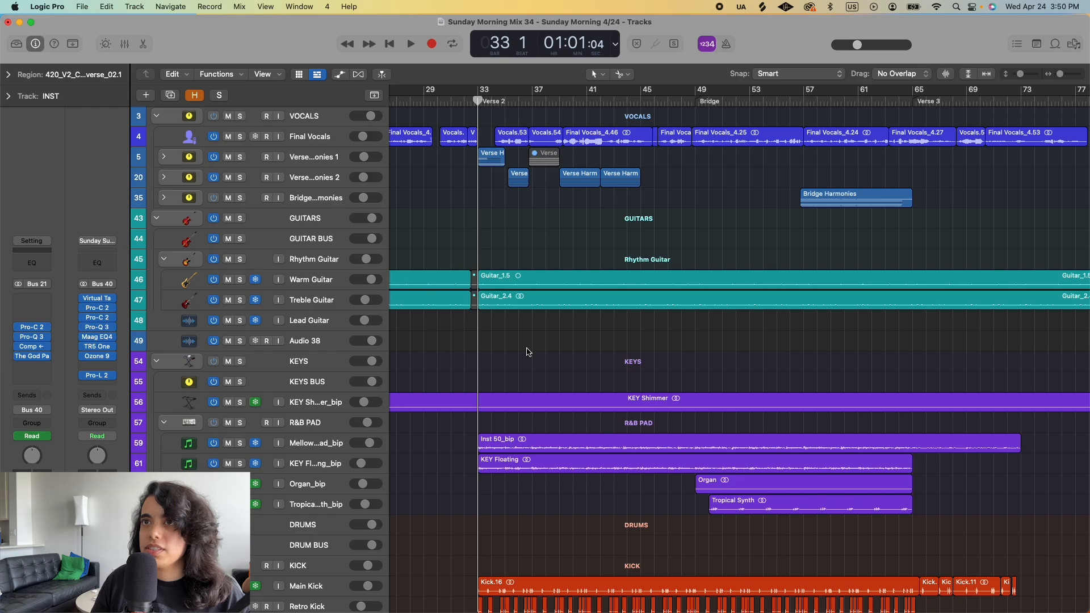
pyautogui.click(465, 101)
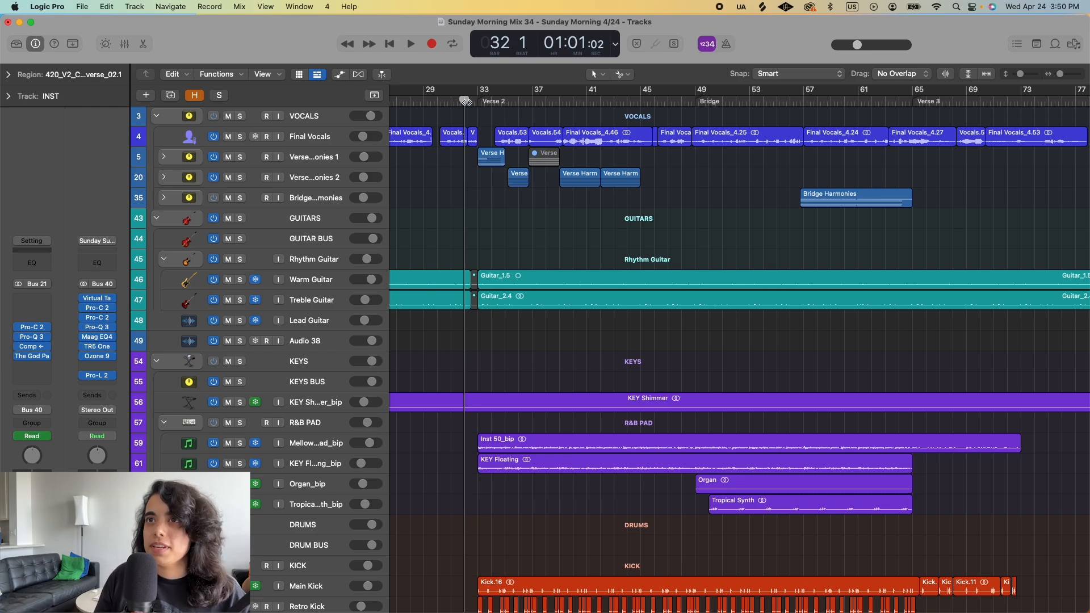
pyautogui.scroll(2, 482, 186)
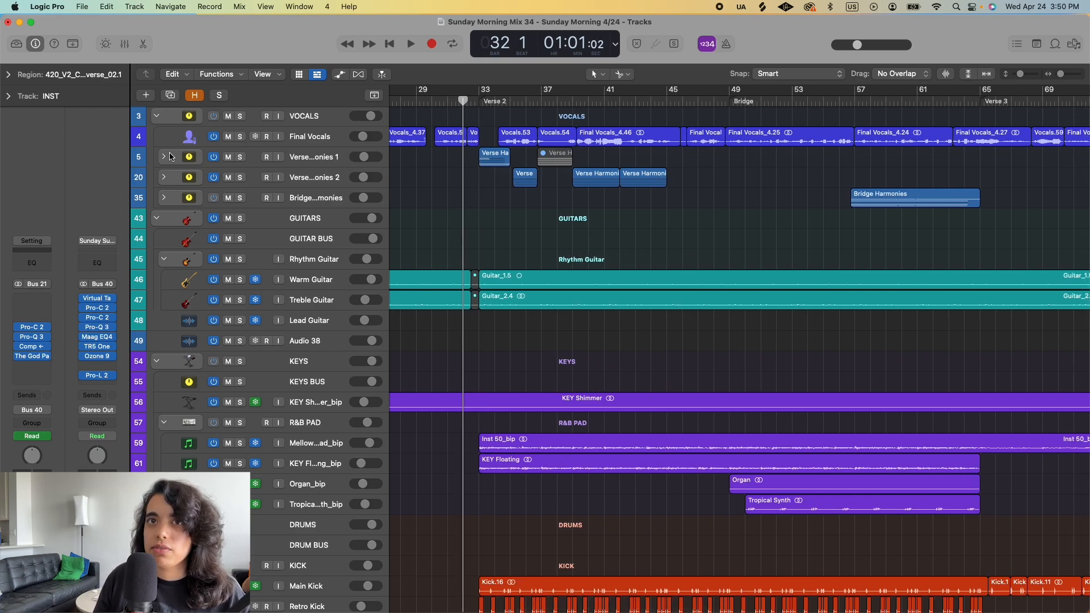
pyautogui.click(169, 157)
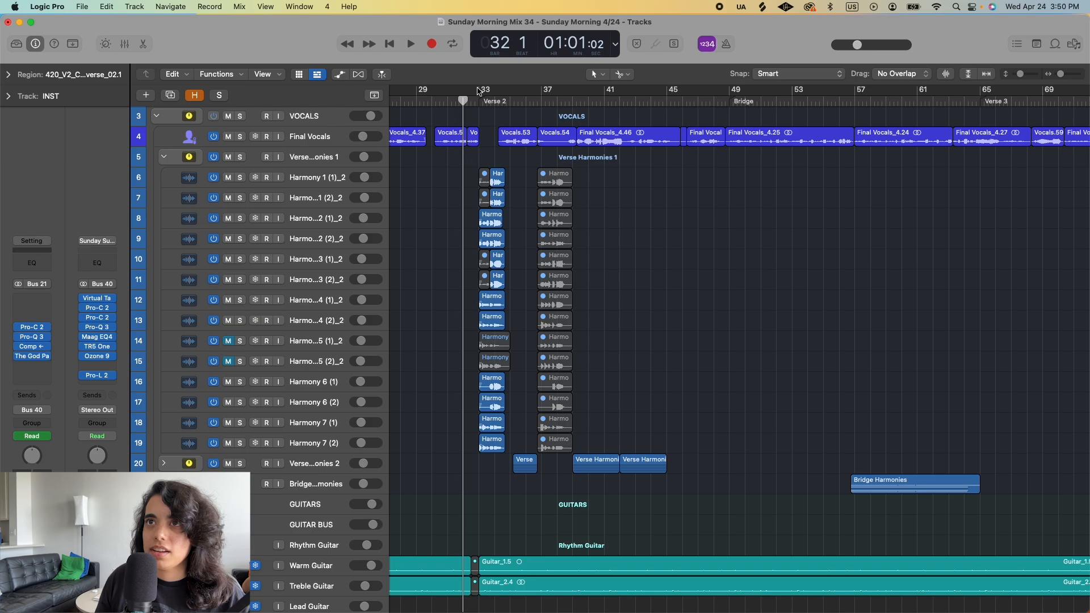
# - Play the opening vocal harmonies of Verse 2 from bar 32 and stop in bar 36
pyautogui.click(480, 102)
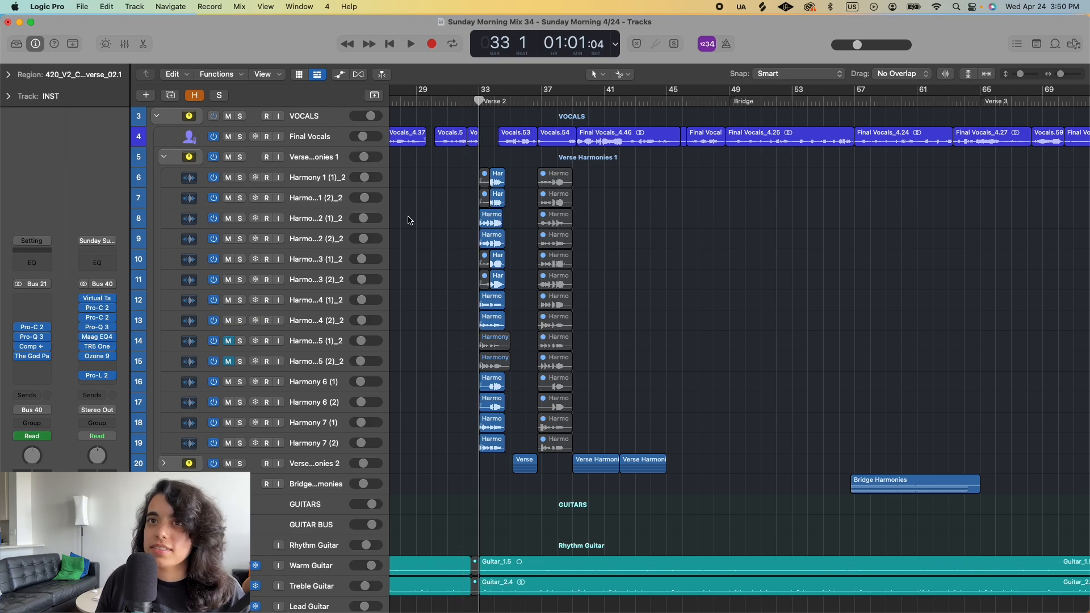
pyautogui.click(466, 102)
pyautogui.press('space')
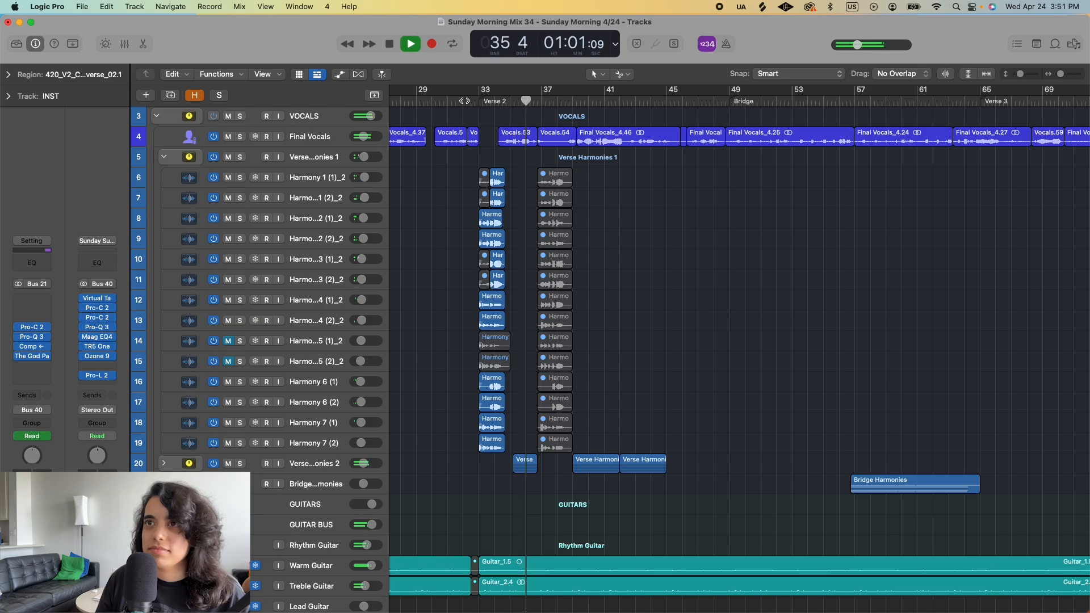
pyautogui.press('space')
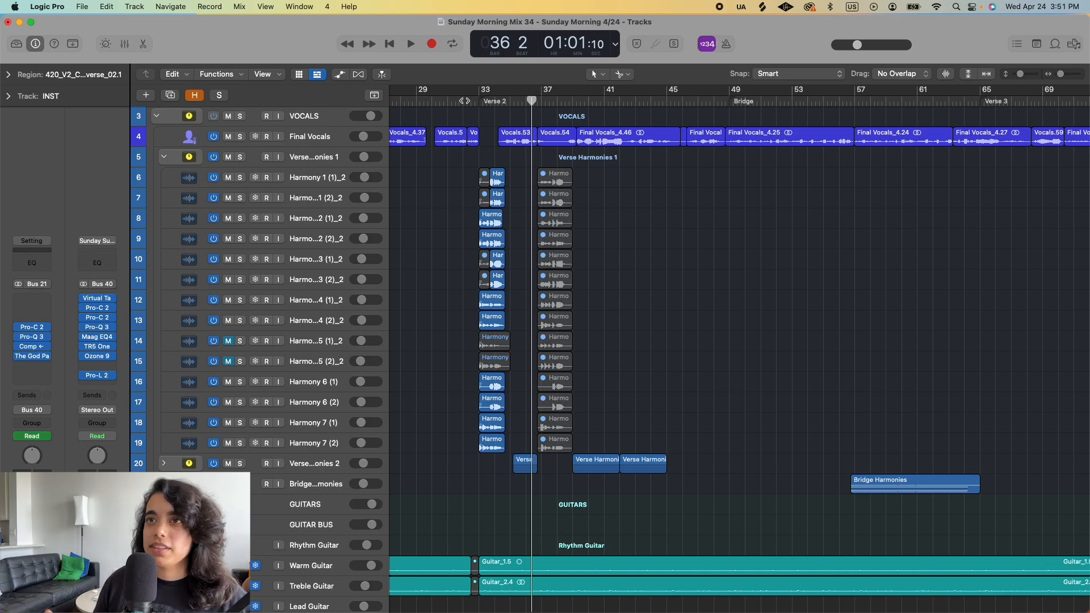
# - Continue playing Verse 2 from bar 36 through the second harmonies and stop in bar 44
pyautogui.press('space')
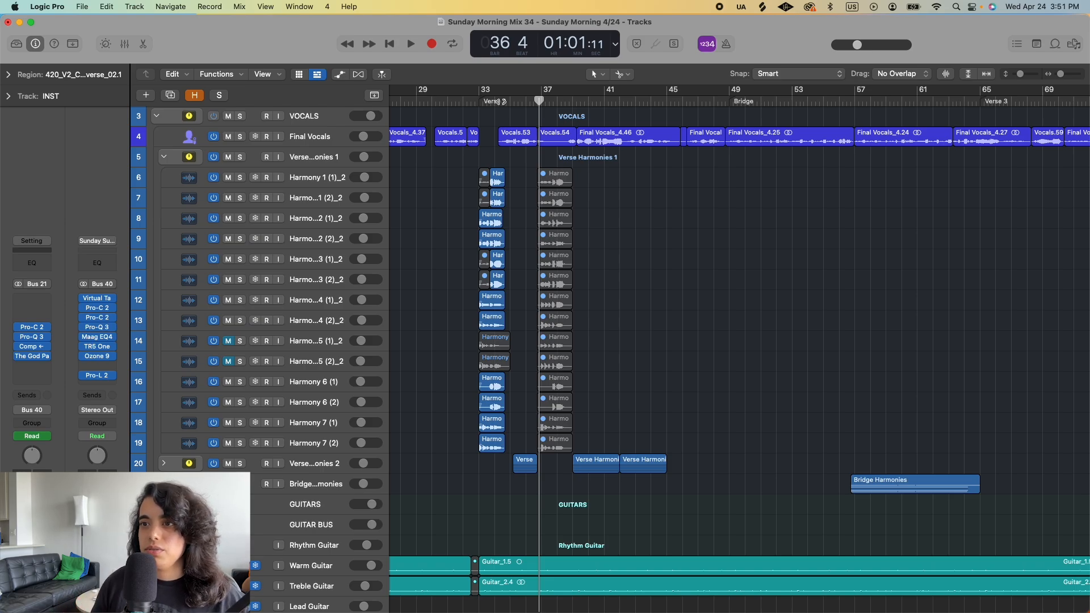
pyautogui.press('space')
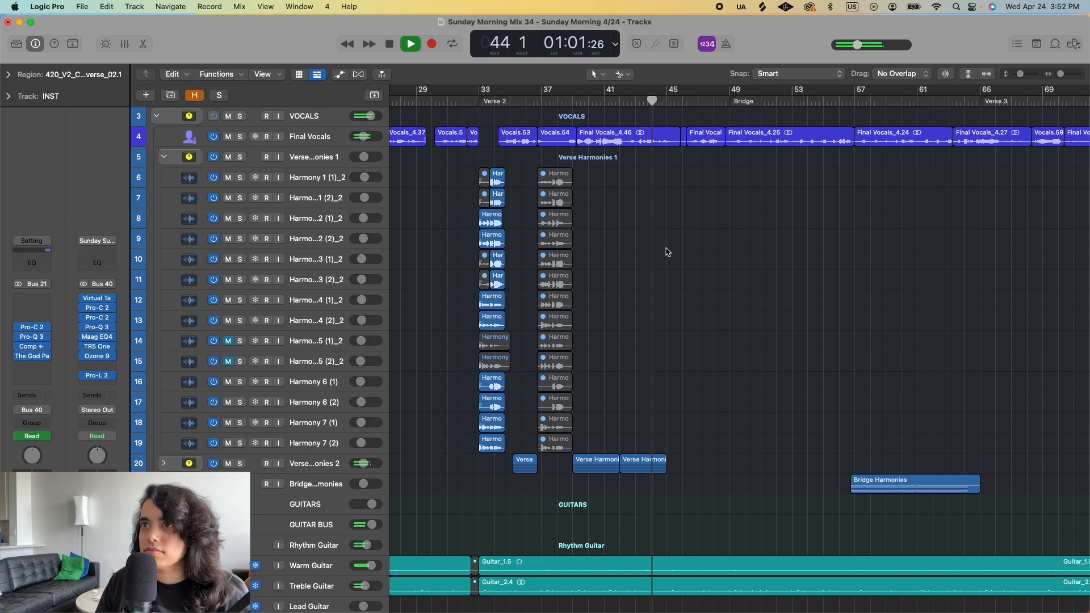
pyautogui.press('space')
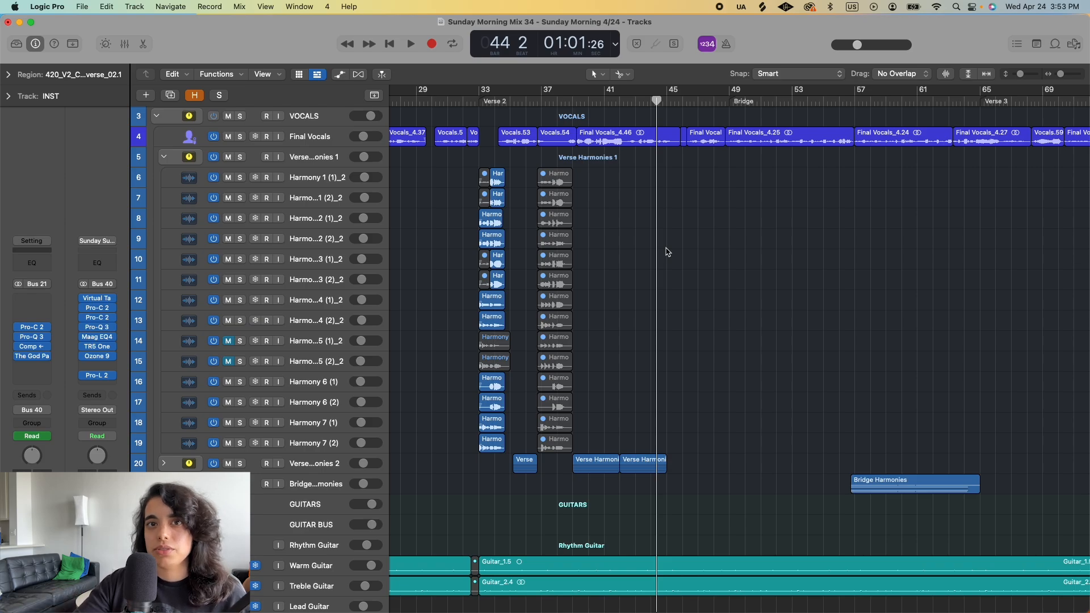
# - Play the end of Verse 2 from bar 44 into the Bridge, pausing in bar 48 and stopping in bar 49
pyautogui.press('space')
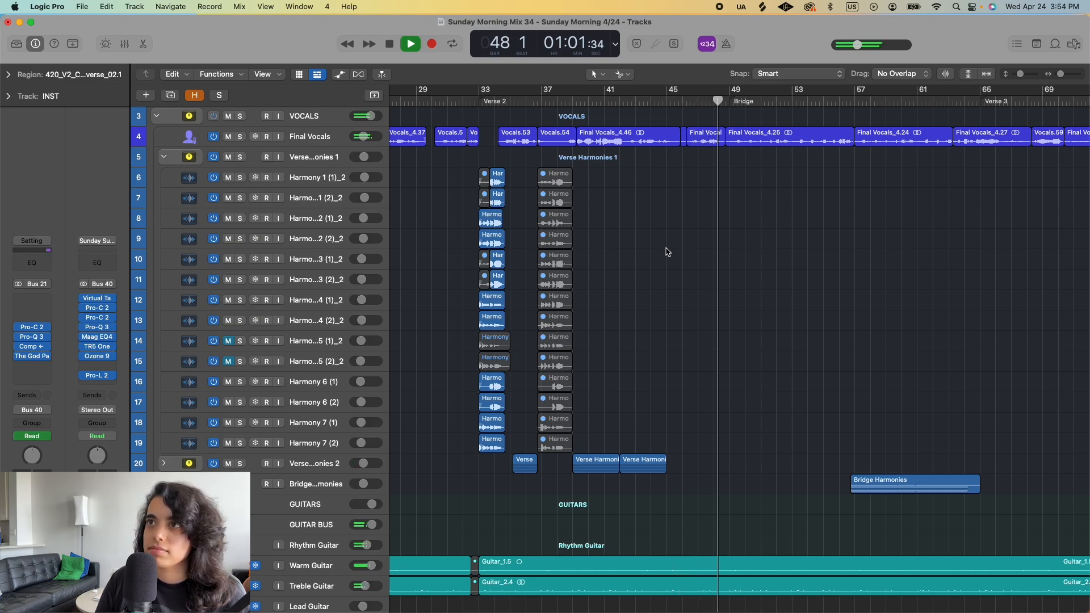
pyautogui.press('space')
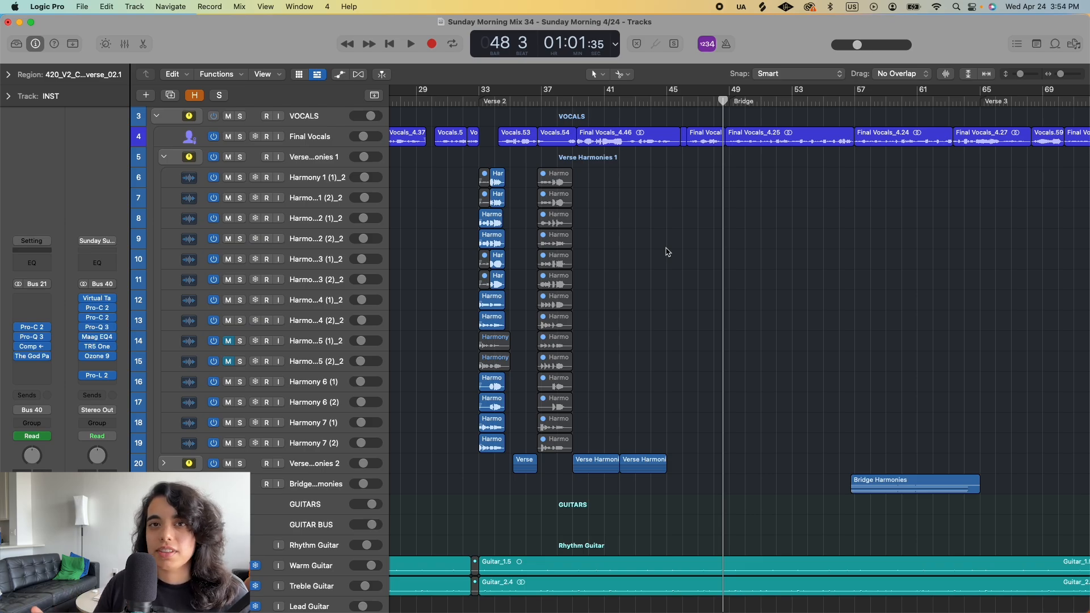
pyautogui.press('space')
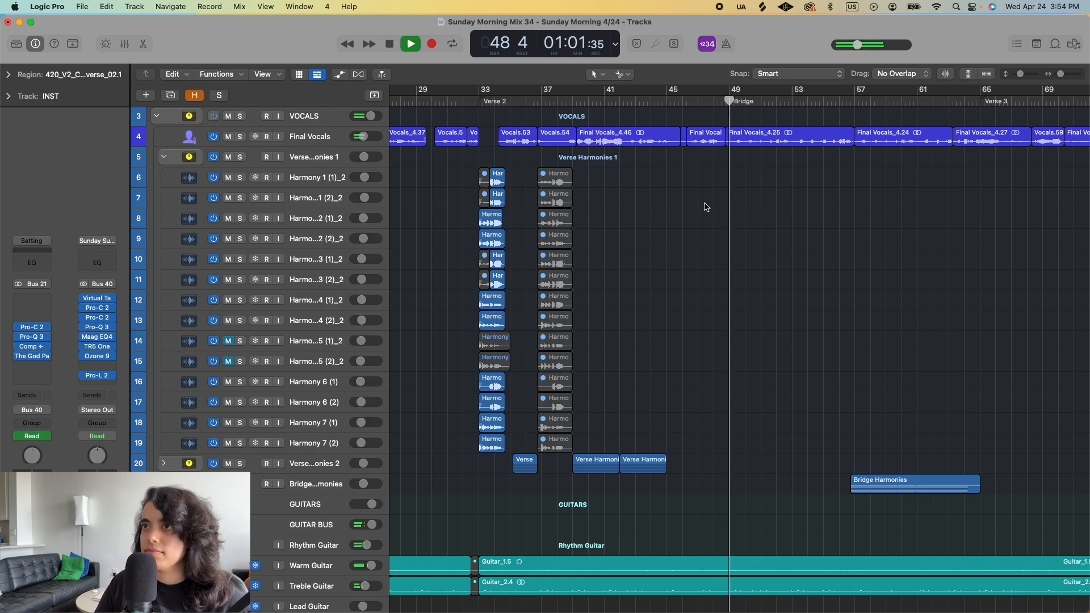
pyautogui.press('space')
# - Reduce the track heights to fit more of the arrangement on screen, and place the playhead in bar 48 just before the Bridge
pyautogui.scroll(-2, 707, 206)
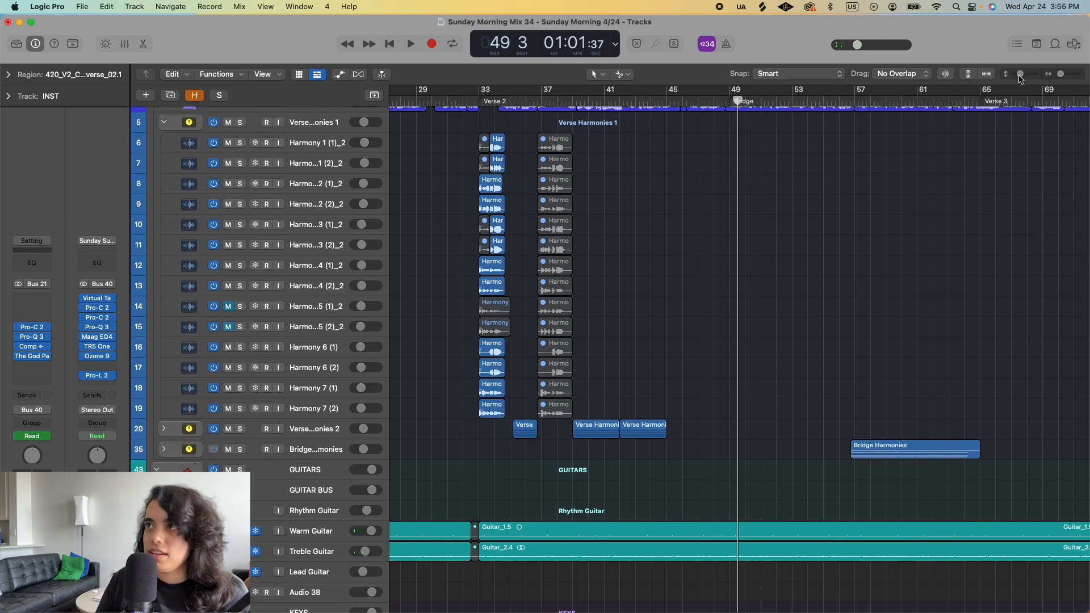
pyautogui.moveTo(1020, 74); pyautogui.dragTo(1016, 76)
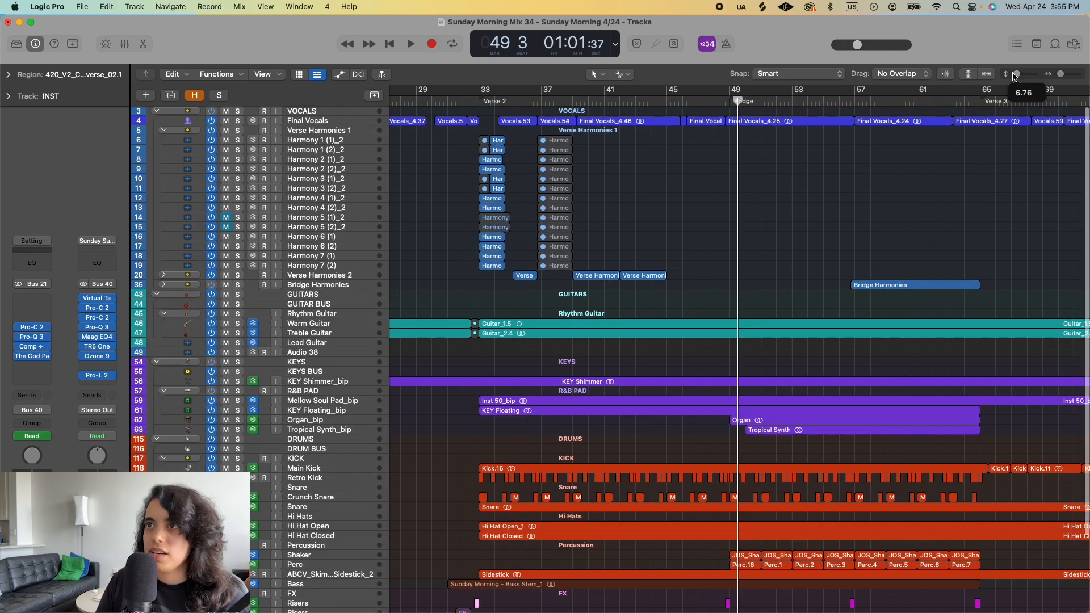
pyautogui.hscroll(2, 717, 93)
pyautogui.click(700, 101)
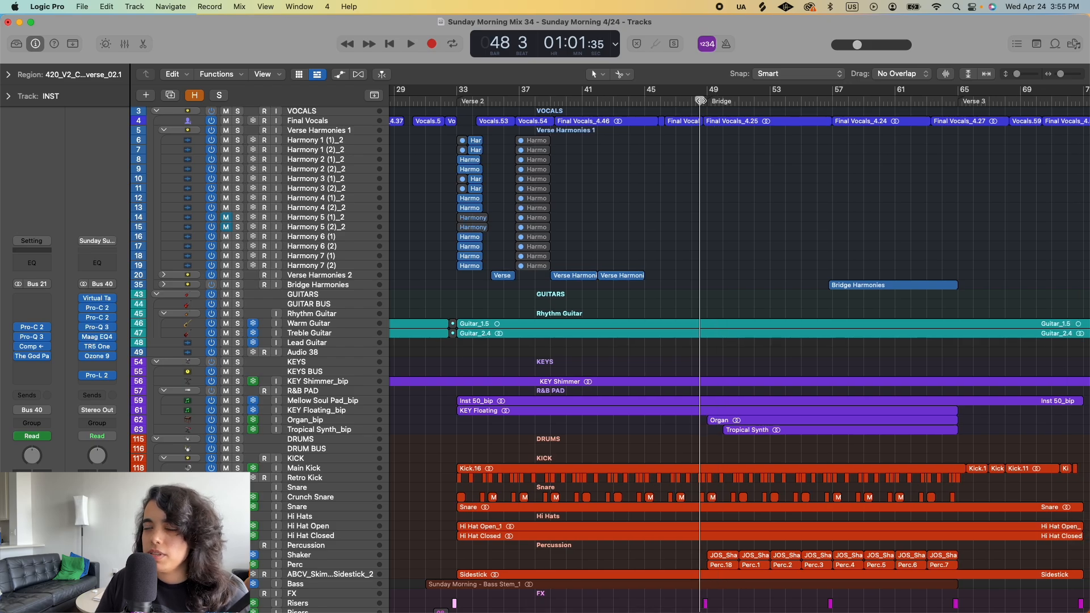
pyautogui.hscroll(6, 759, 213)
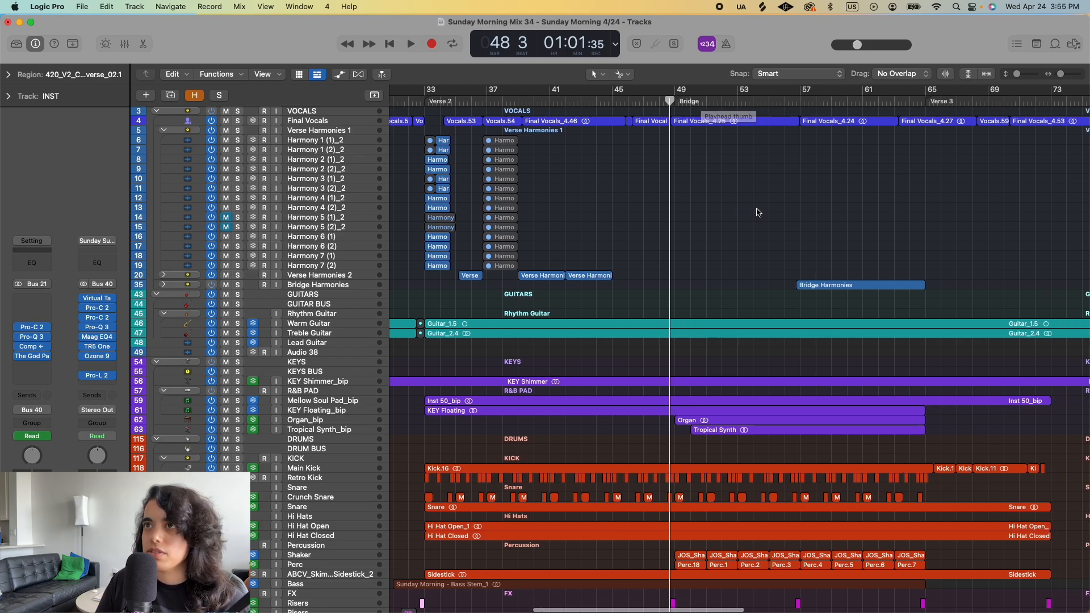
# - Place the playhead at the start of the Bridge in bar 49 and highlight its Organ region, followed by the Tropical Synth region
pyautogui.scroll(-3, 758, 212)
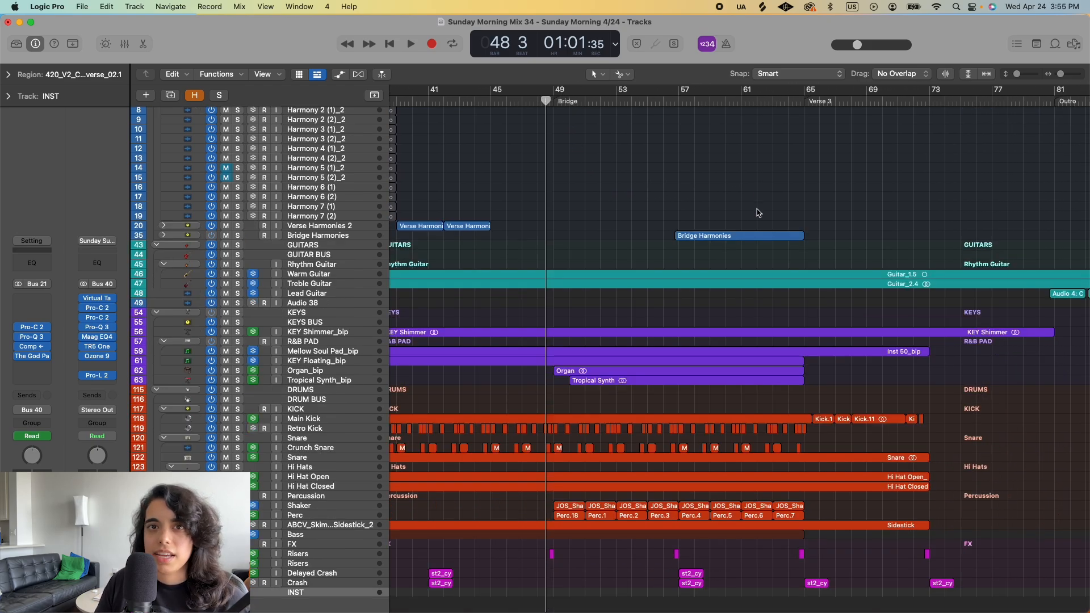
pyautogui.click(554, 100)
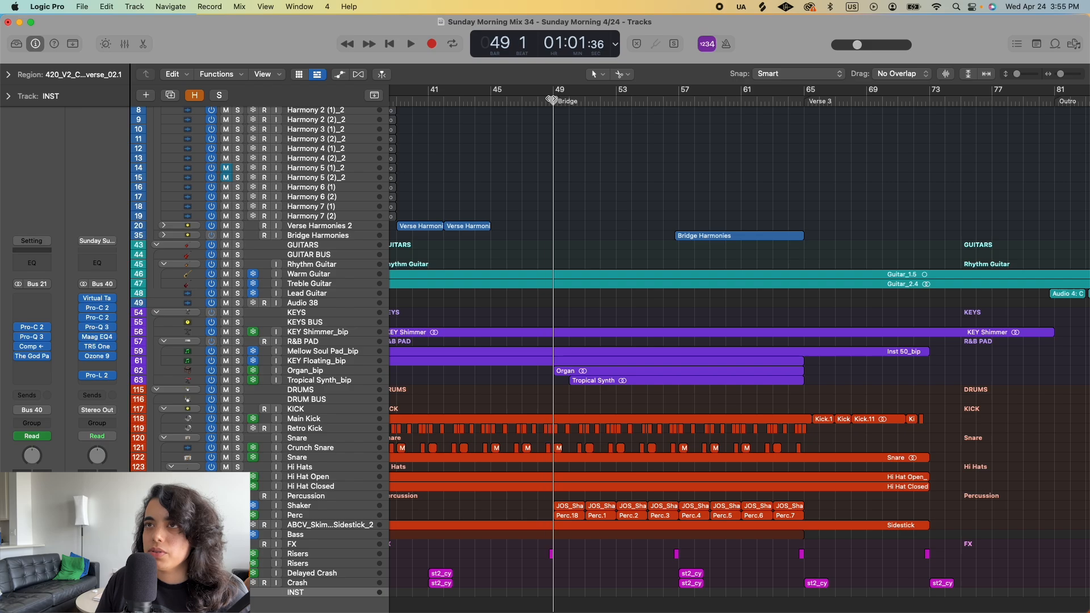
pyautogui.scroll(-2, 569, 328)
pyautogui.click(566, 334)
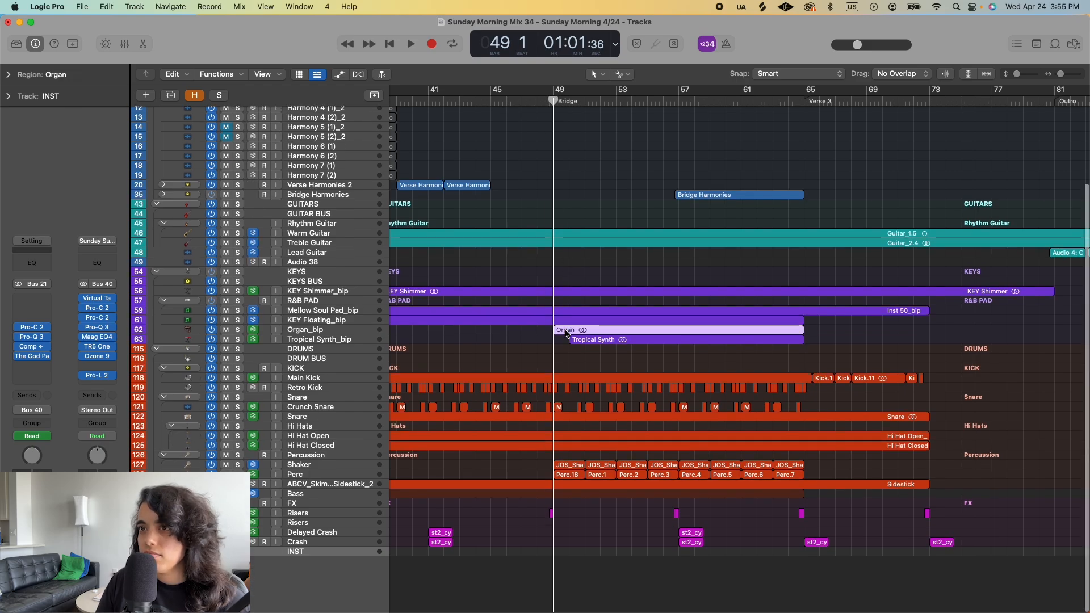
pyautogui.click(592, 342)
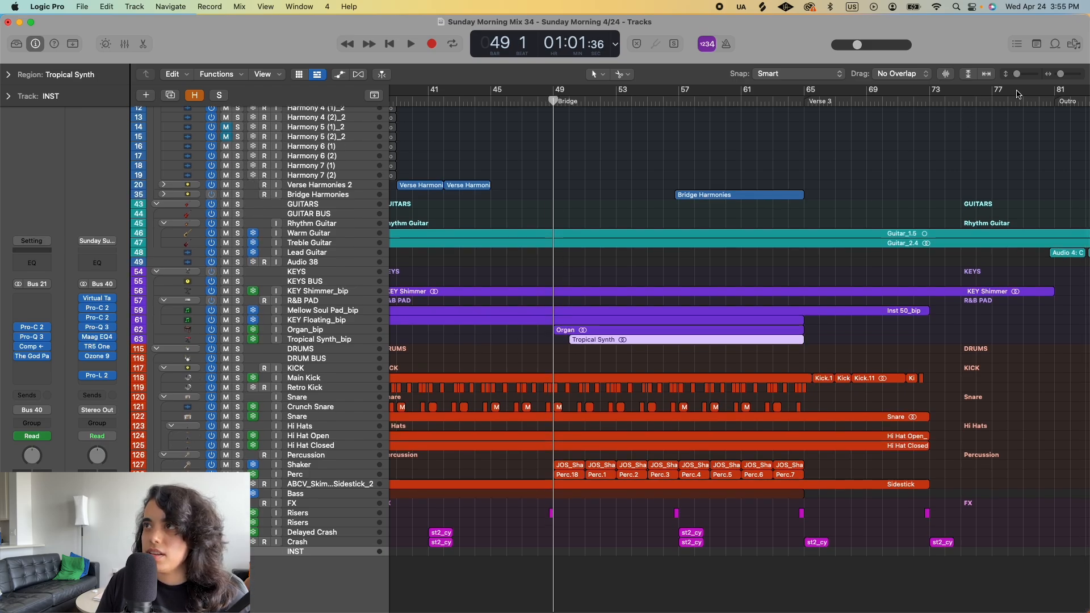
# - Enlarge the track heights and audition the Tropical Synth_bip track in solo from bar 50 to bar 53, ending with its solo off
pyautogui.moveTo(1018, 78); pyautogui.dragTo(1025, 78)
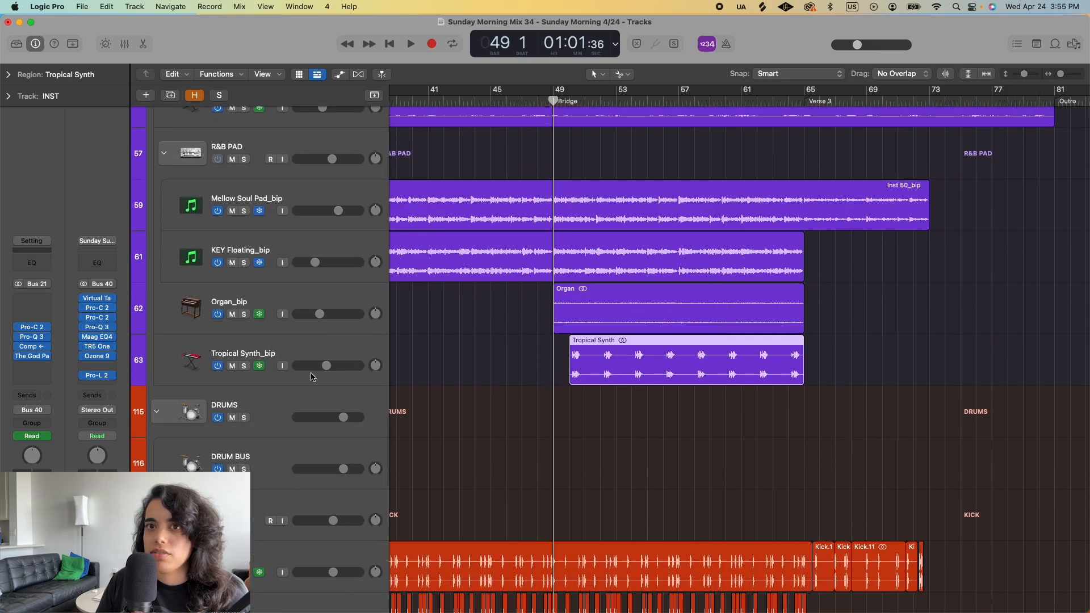
pyautogui.click(243, 367)
pyautogui.click(571, 101)
pyautogui.press('space')
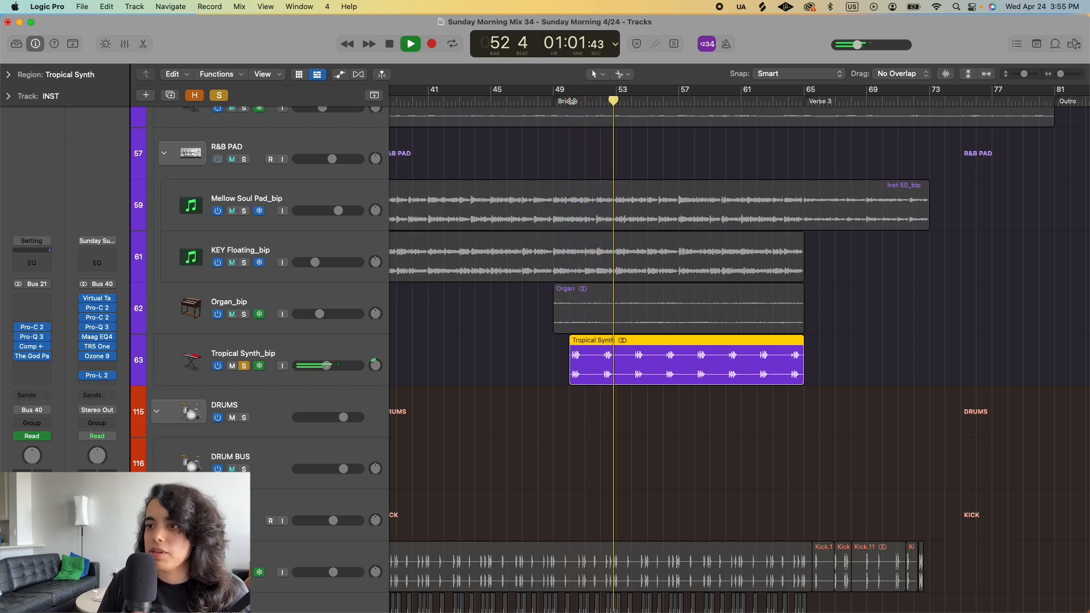
pyautogui.press('space')
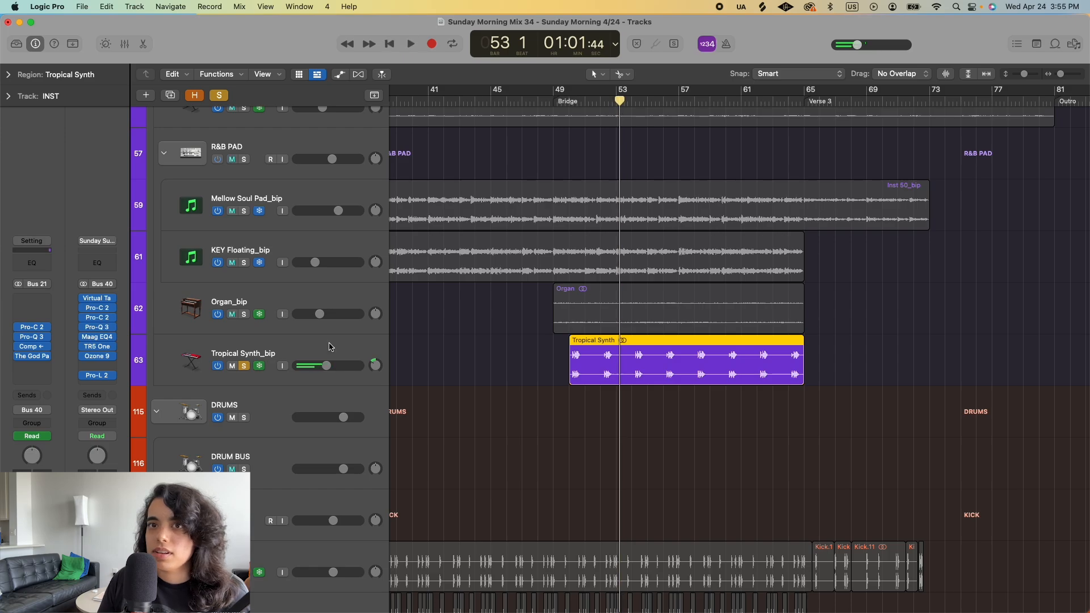
pyautogui.click(244, 366)
# - Audition the Percussion stack in solo from the start of the Bridge in bar 49 to bar 50, ending with all solos off
pyautogui.scroll(-10, 454, 374)
pyautogui.press('super+Left')
pyautogui.press('super+Left')
pyautogui.press('super+Left')
pyautogui.press('super+Left')
pyautogui.scroll(-6, 492, 381)
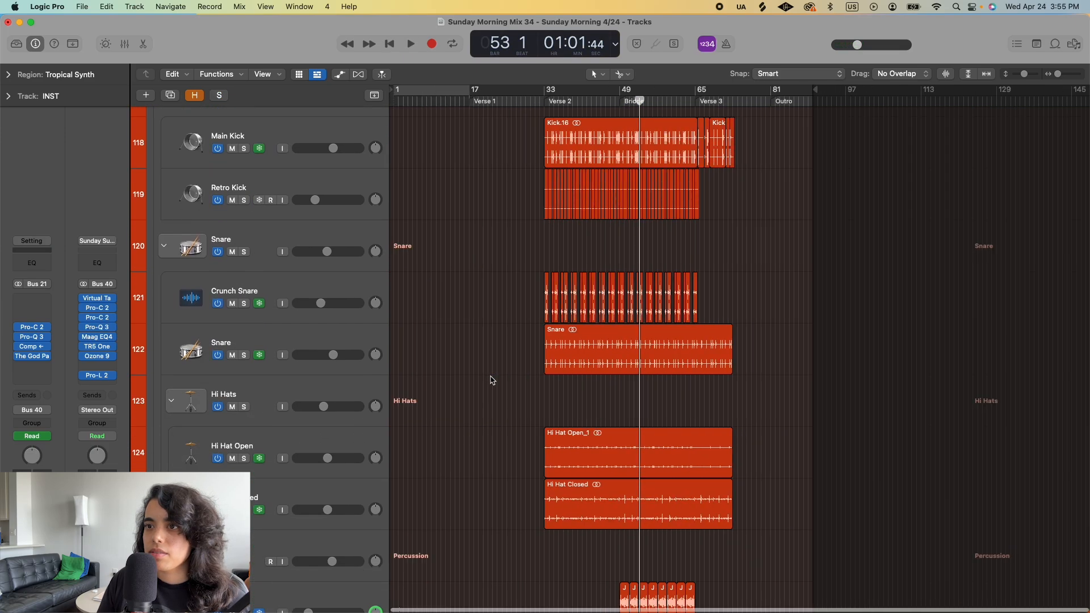
pyautogui.press('super+Right')
pyautogui.press('super+Right')
pyautogui.press('super+Right')
pyautogui.press('super+Right')
pyautogui.press('super+Right')
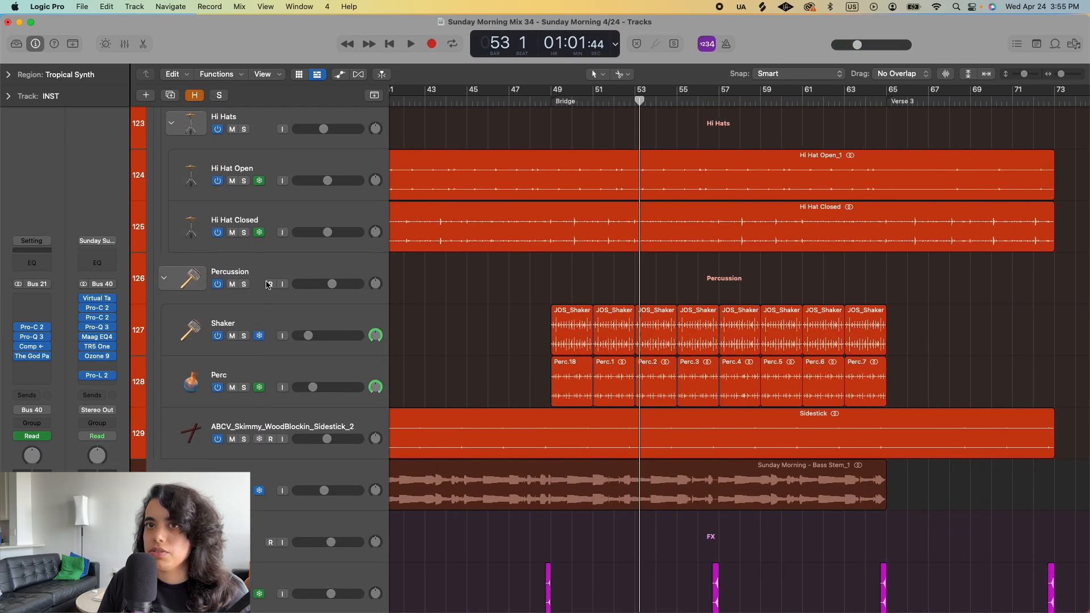
pyautogui.click(244, 284)
pyautogui.click(558, 102)
pyautogui.press('space')
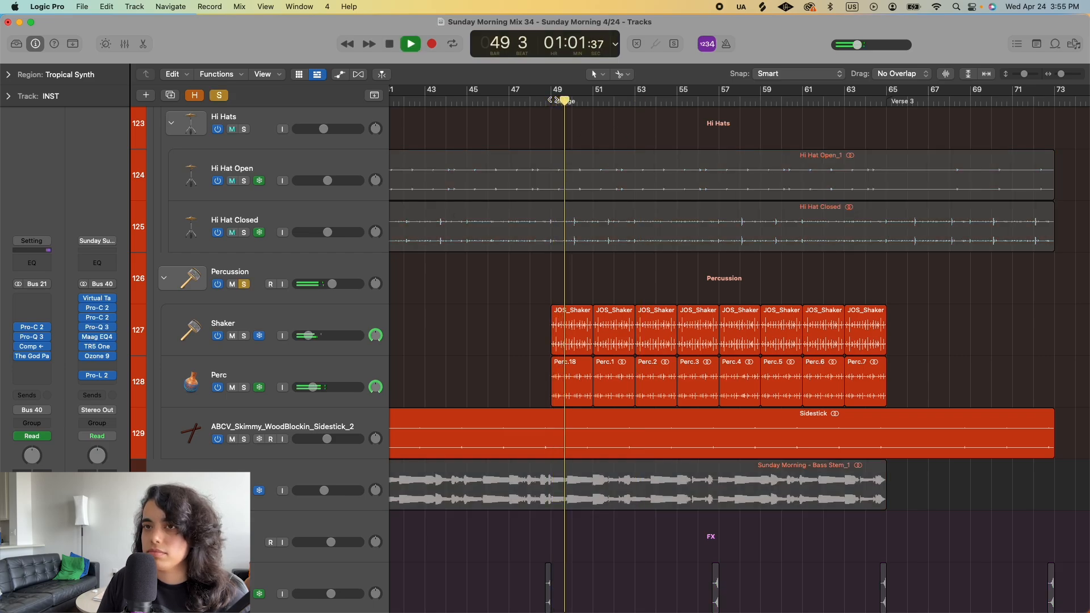
pyautogui.press('space')
pyautogui.click(220, 95)
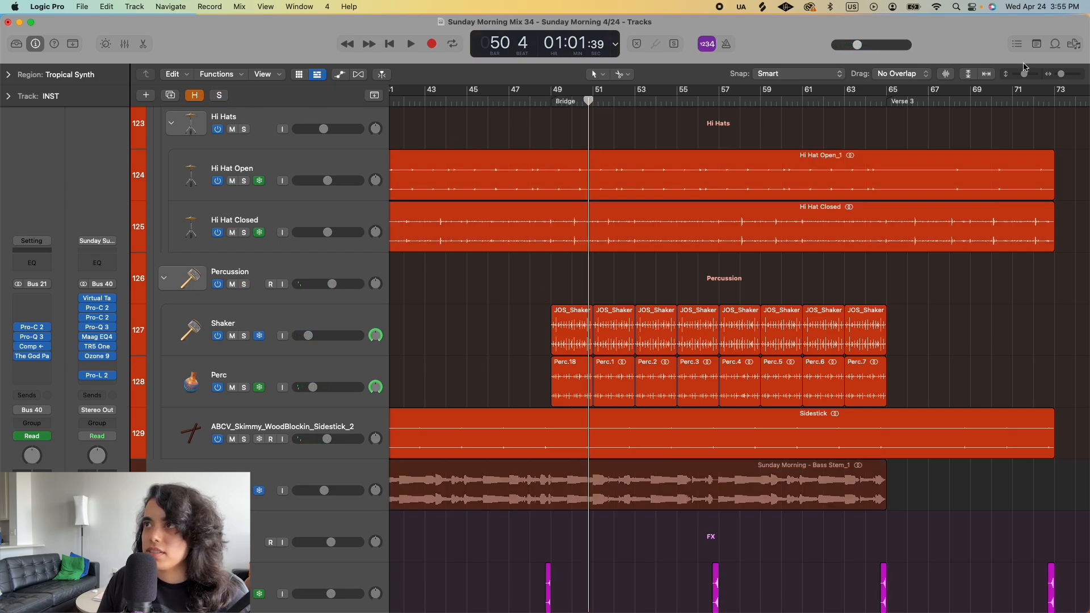
# - Reduce the track heights and play the full Bridge from bar 49 through its vocal harmonies, stopping at Verse 3 in bar 65
pyautogui.moveTo(1025, 73); pyautogui.dragTo(1026, 74)
pyautogui.press('space')
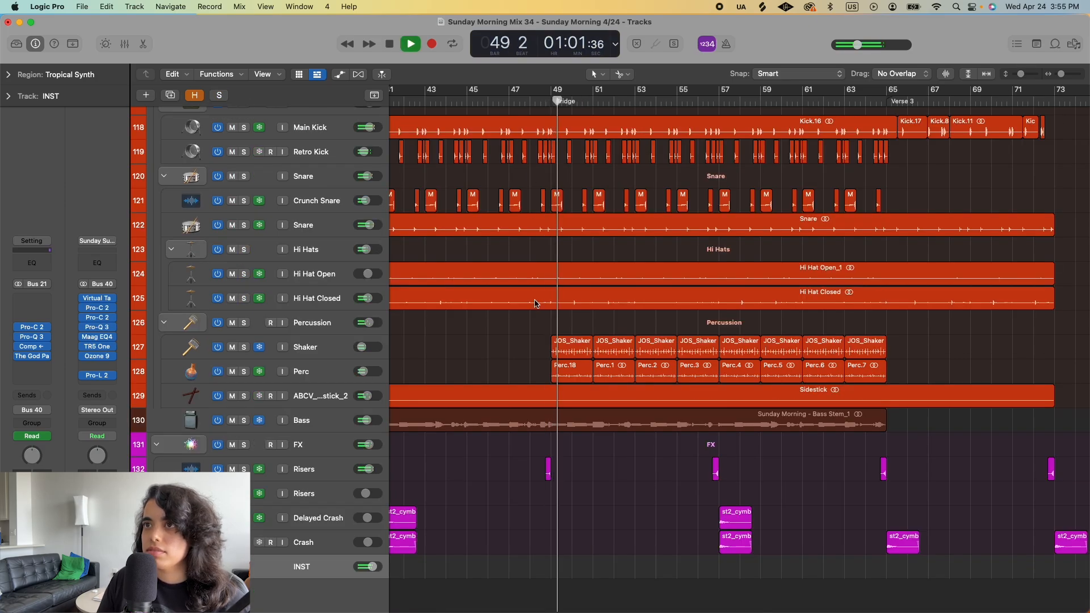
pyautogui.scroll(20, 533, 304)
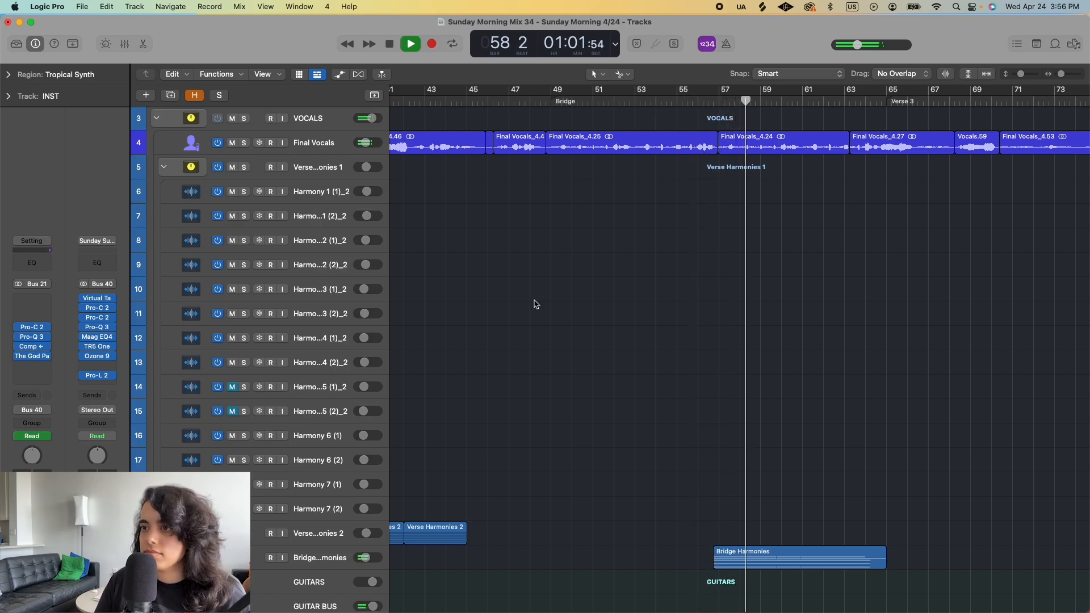
pyautogui.scroll(-3, 534, 304)
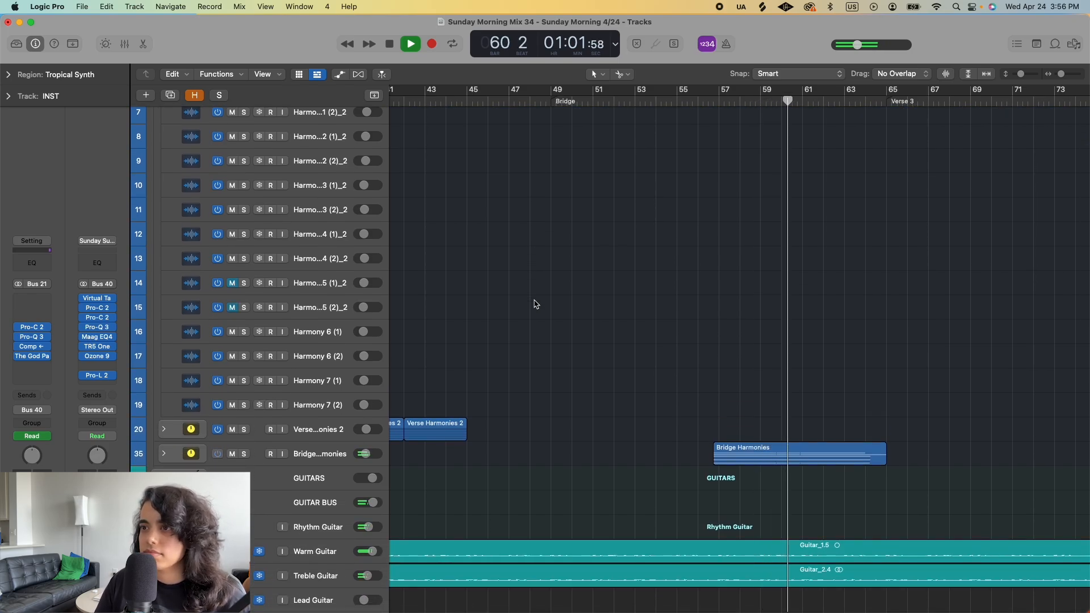
pyautogui.press('super+Left')
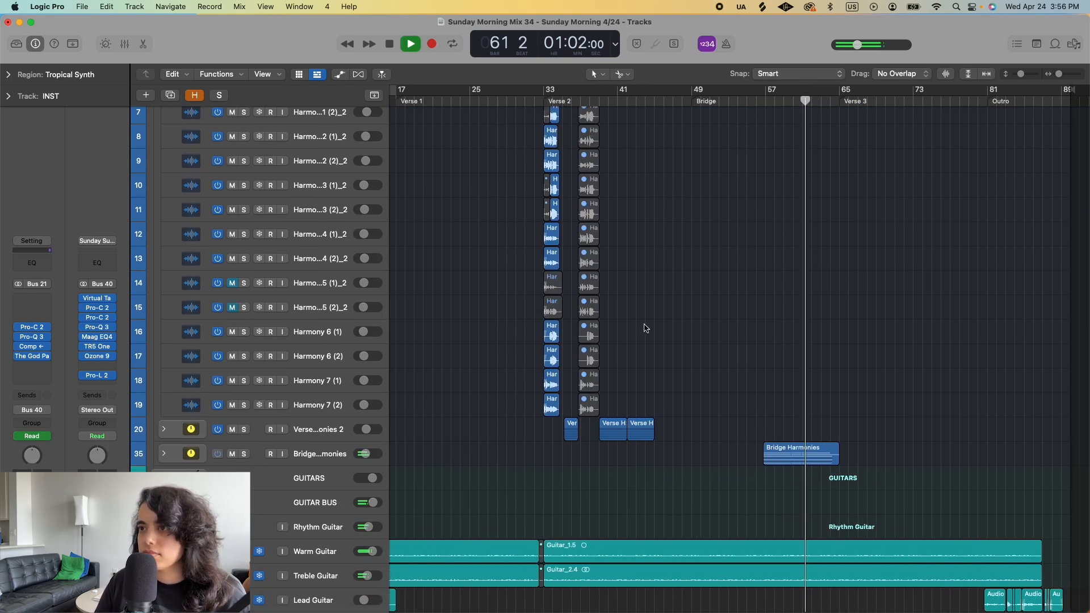
pyautogui.hscroll(3, 644, 324)
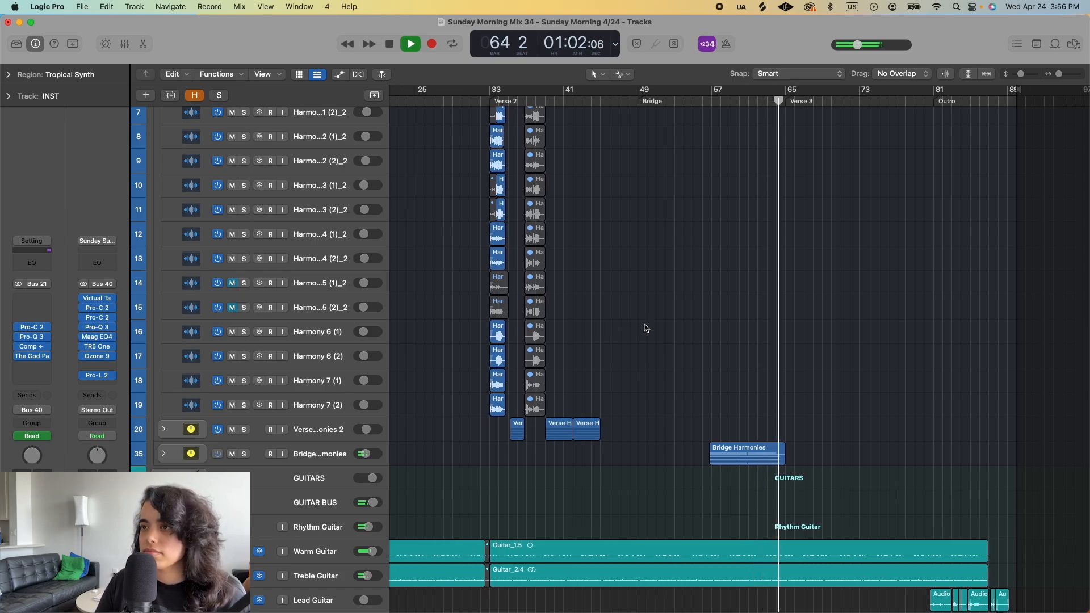
pyautogui.press('space')
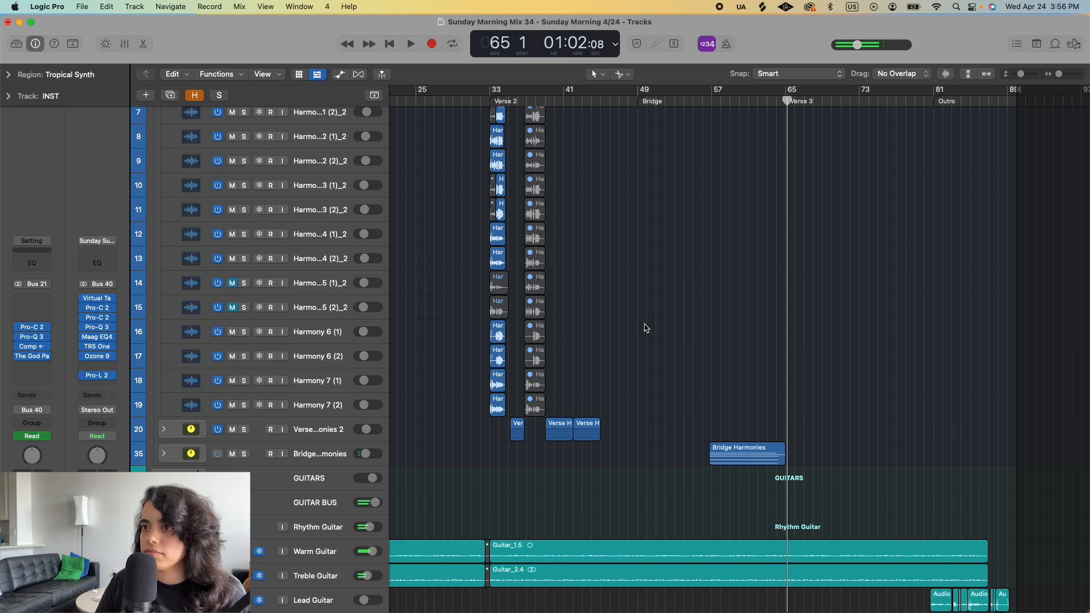
pyautogui.scroll(5, 703, 304)
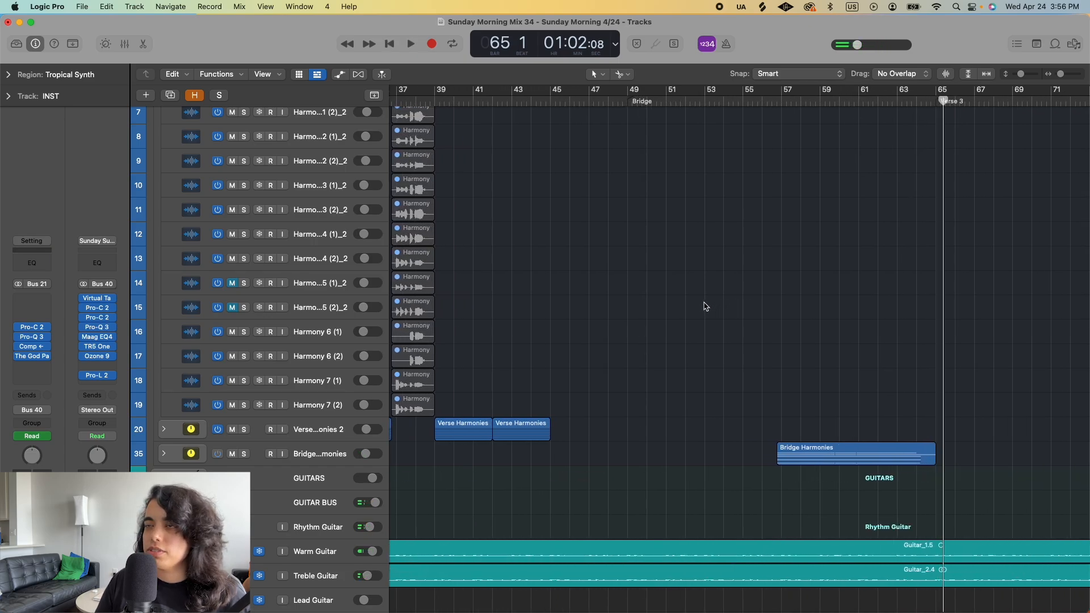
pyautogui.scroll(3, 704, 306)
pyautogui.scroll(-1, 704, 307)
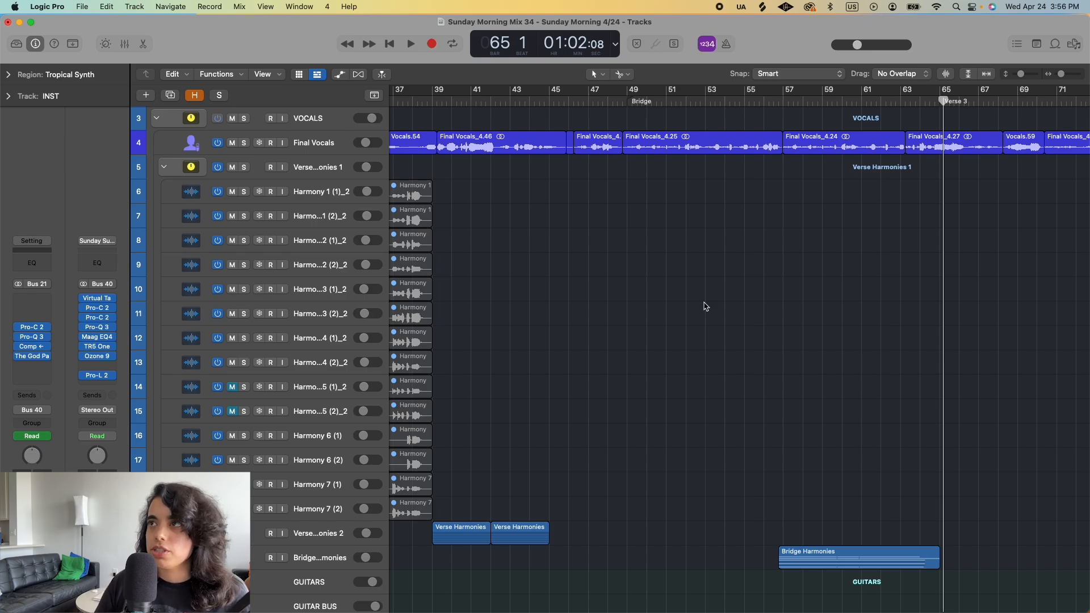
pyautogui.scroll(-10, 756, 350)
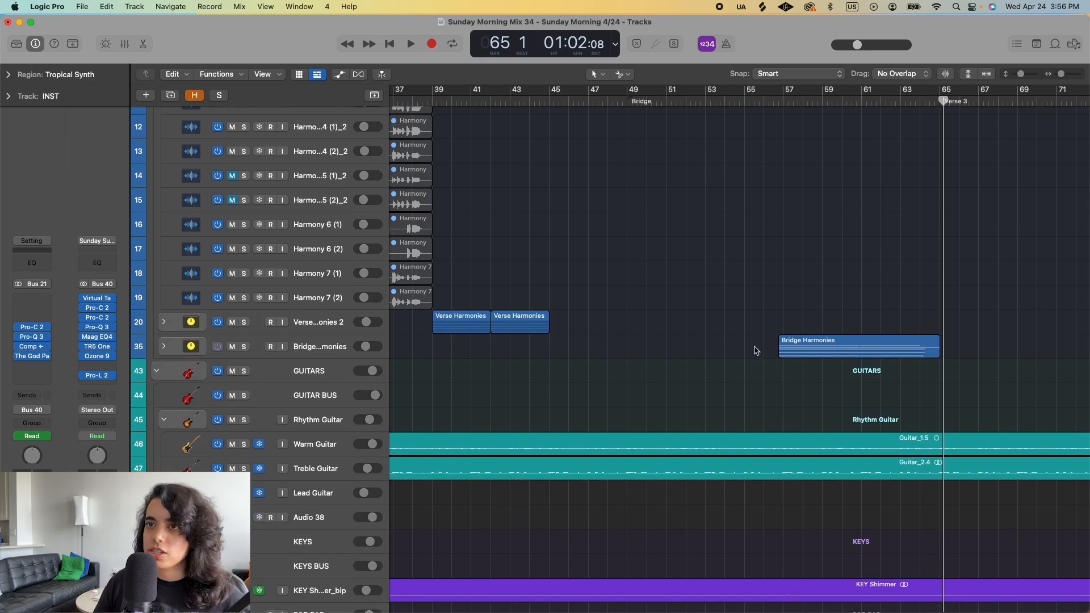
pyautogui.scroll(10, 756, 351)
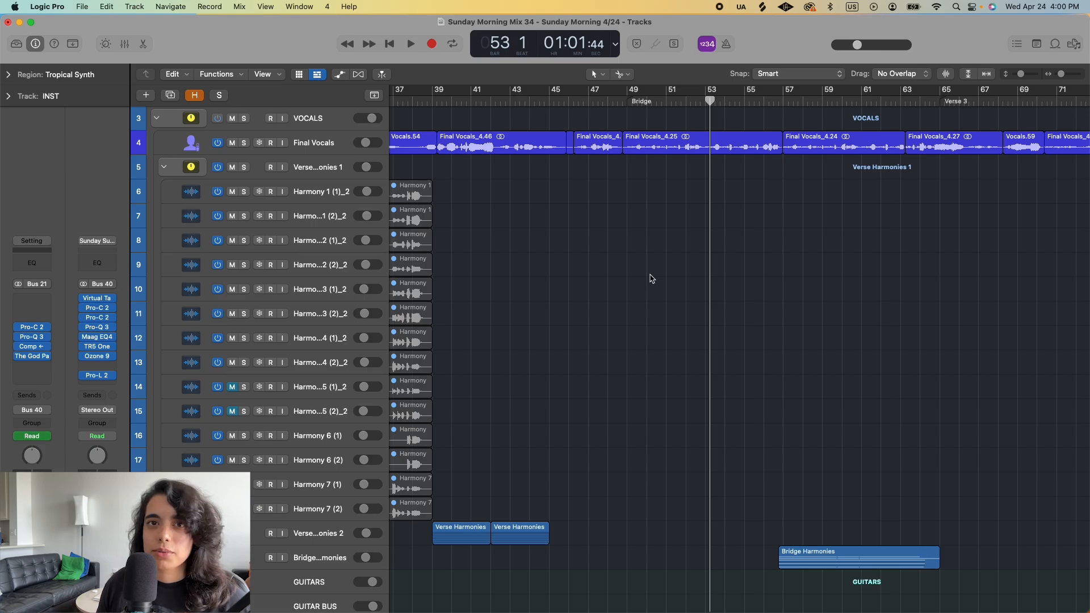
# - Audition the Bridge Harmonies stack in solo from bar 57 to bar 61, ending with its solo off
pyautogui.hscroll(2, 774, 197)
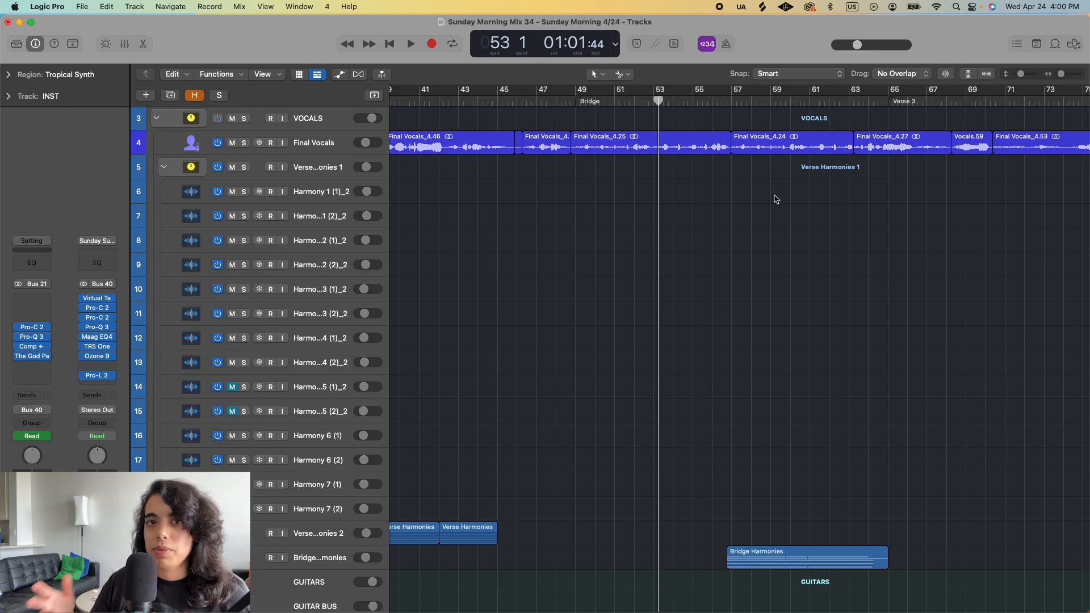
pyautogui.scroll(-5, 776, 199)
pyautogui.hscroll(3, 776, 199)
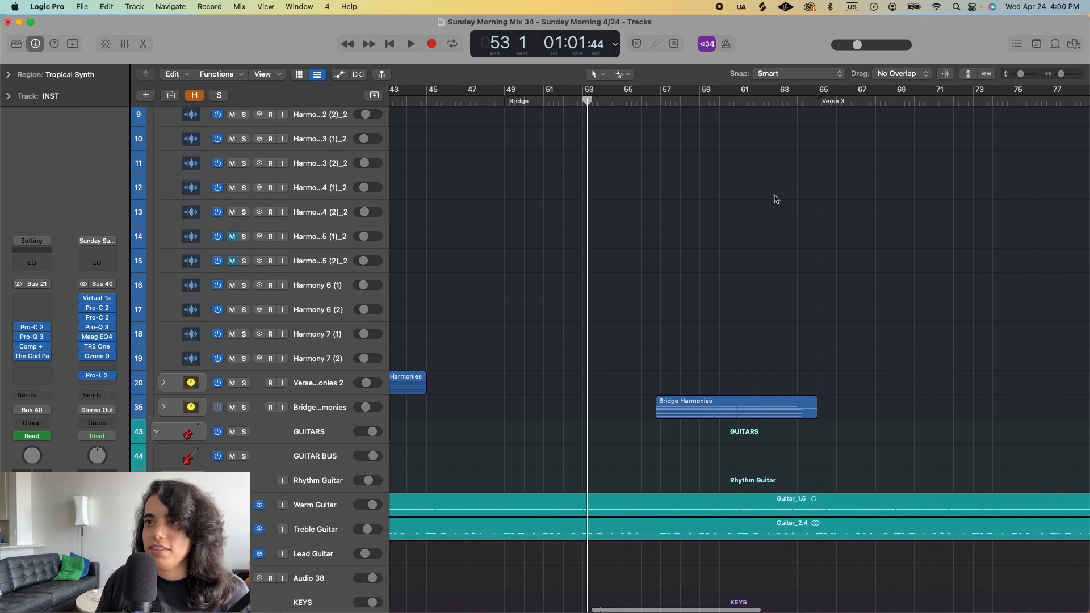
pyautogui.click(660, 100)
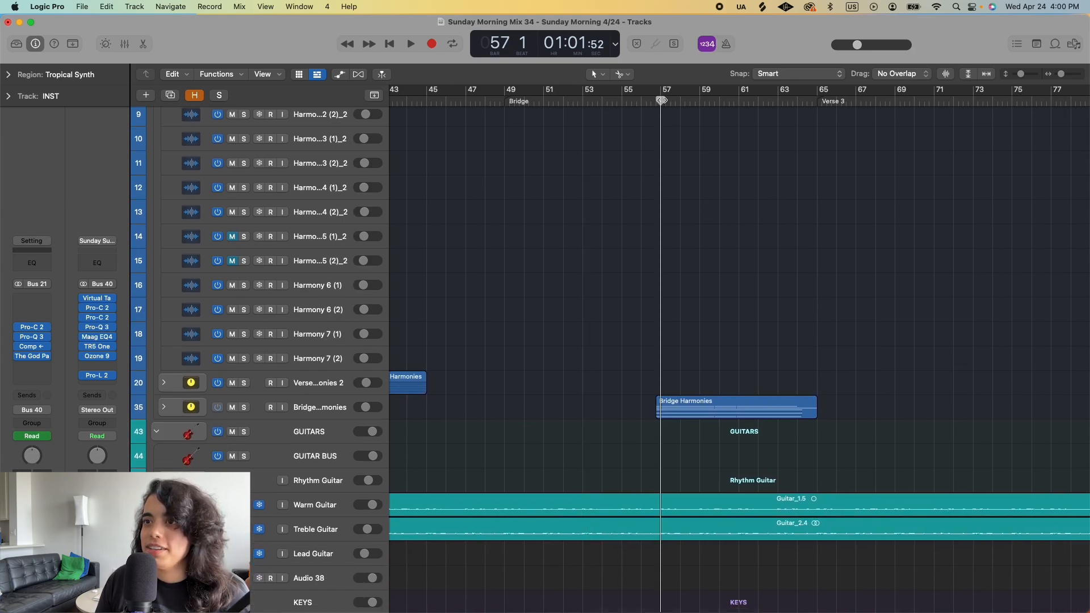
pyautogui.click(687, 403)
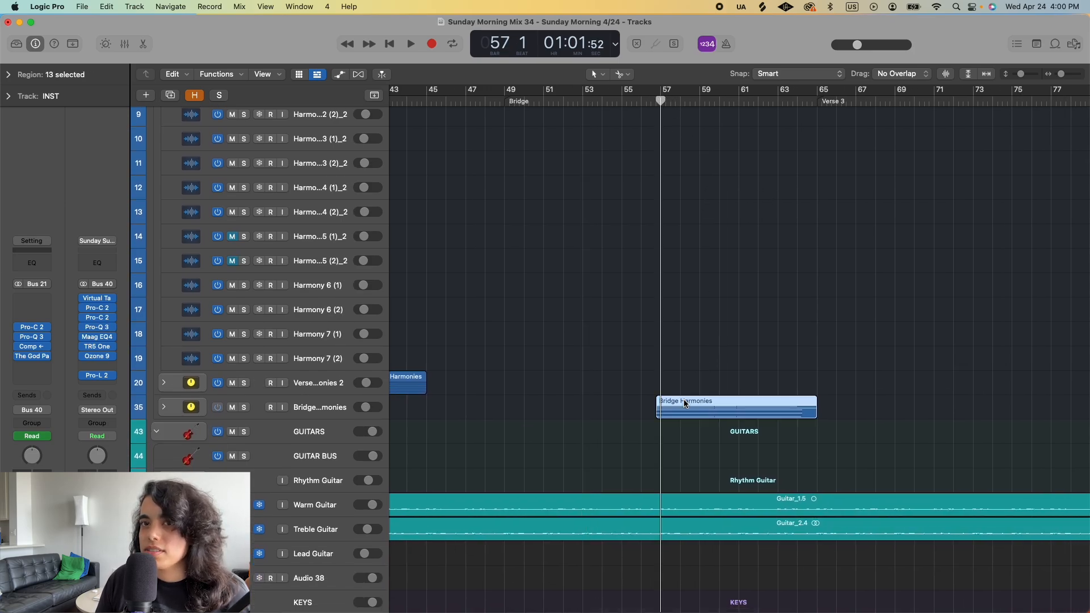
pyautogui.click(245, 409)
pyautogui.press('space')
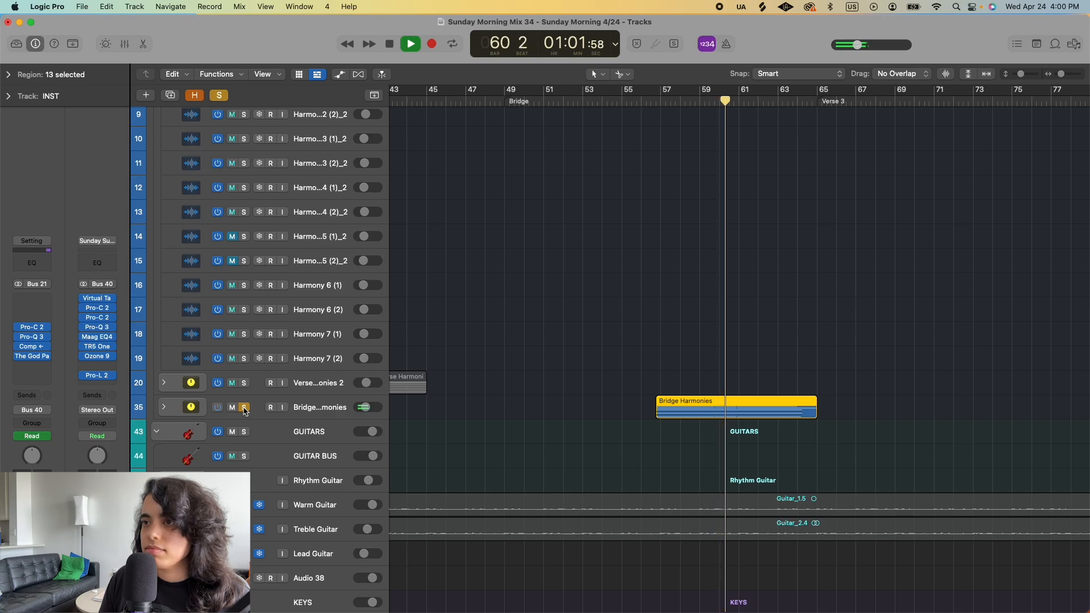
pyautogui.press('space')
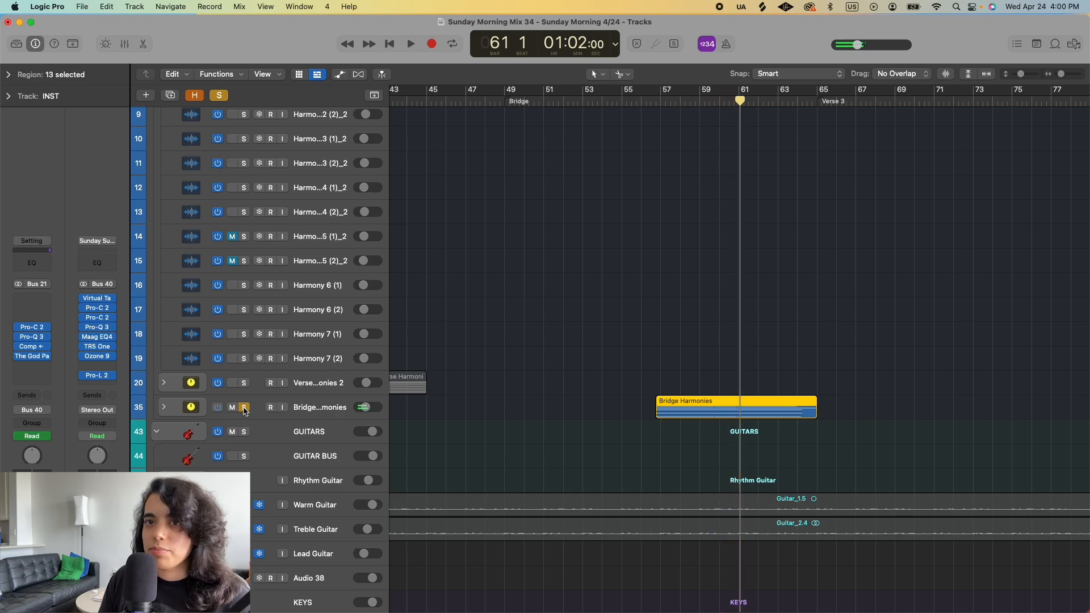
pyautogui.click(245, 408)
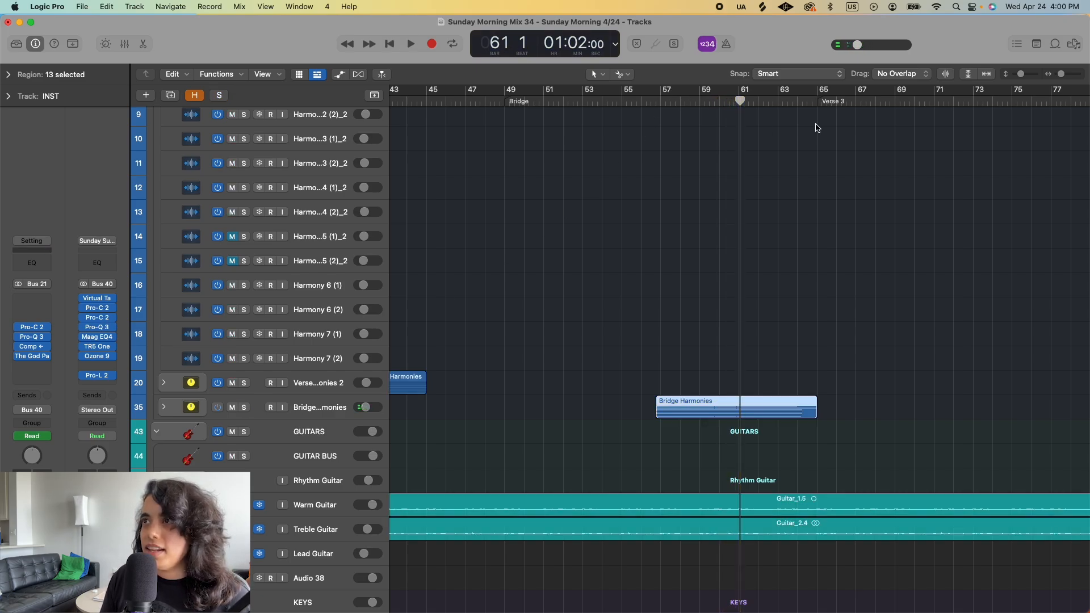
# - Shrink the track heights to show most of the arrangement, clear the region selection, and place the playhead at the start of Verse 3 in bar 65
pyautogui.moveTo(1020, 76); pyautogui.dragTo(1008, 78)
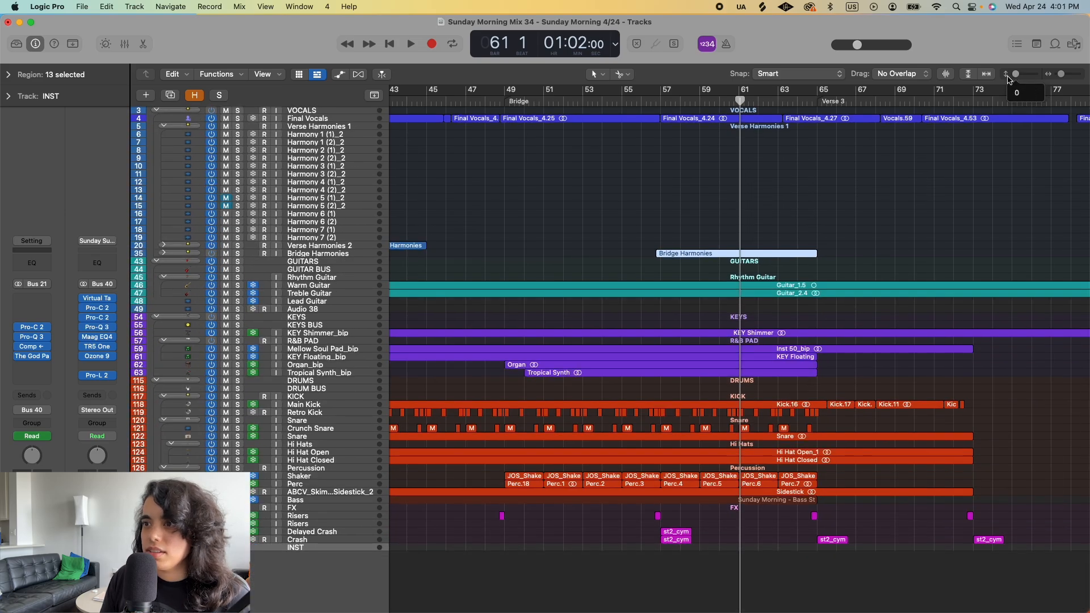
pyautogui.moveTo(1009, 79); pyautogui.dragTo(1010, 77)
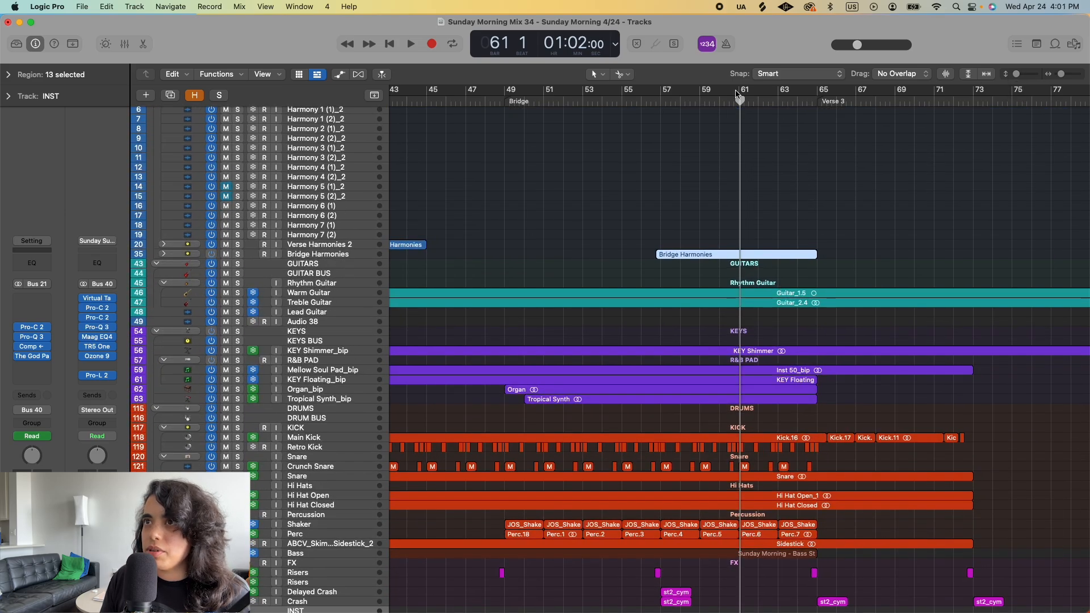
pyautogui.click(674, 177)
pyautogui.scroll(3, 679, 175)
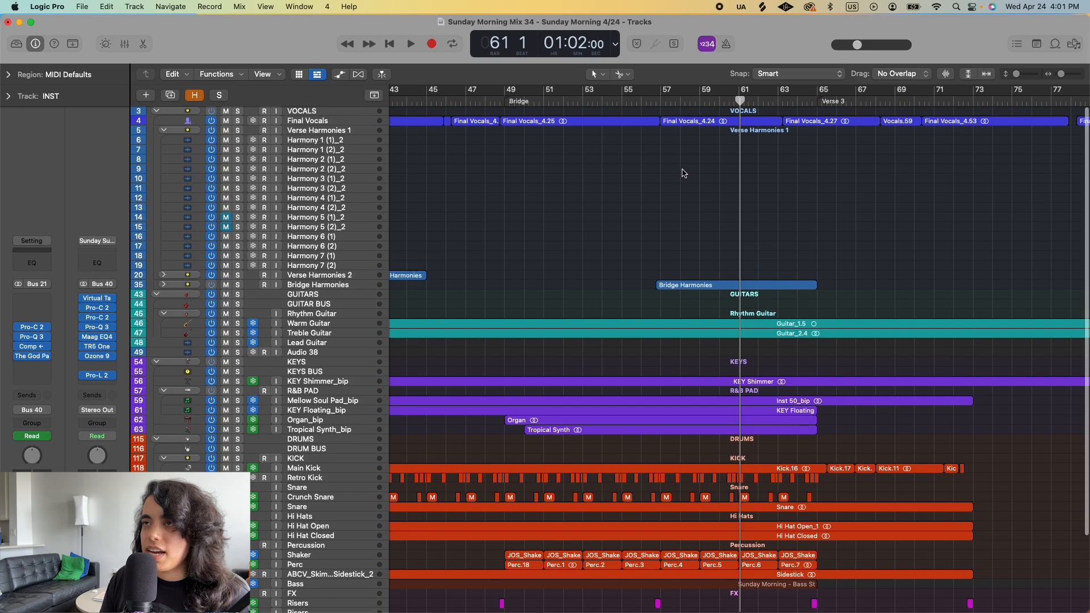
pyautogui.scroll(-2, 686, 172)
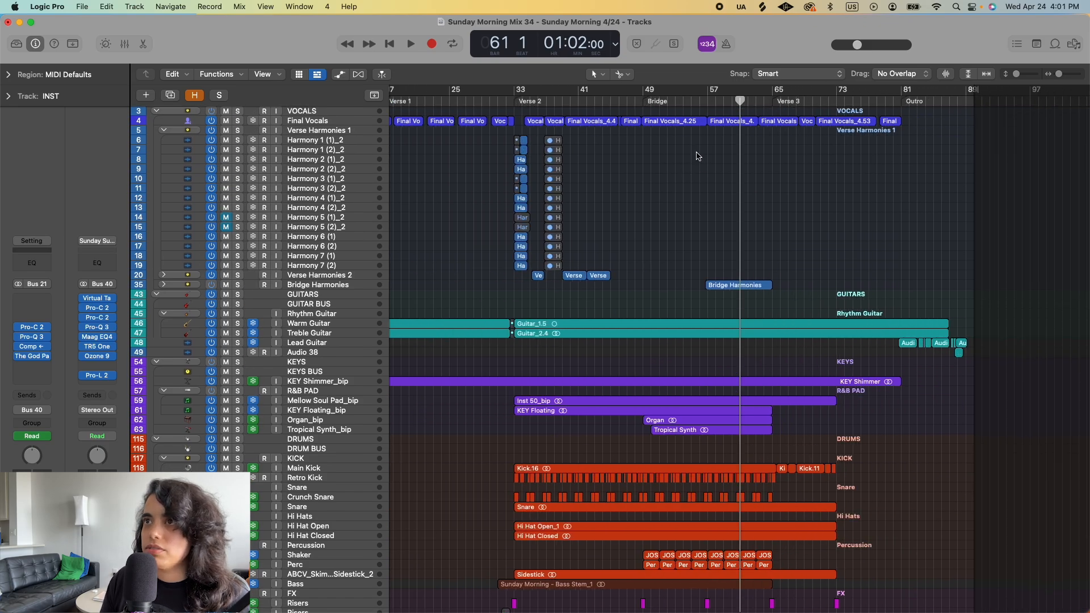
pyautogui.hscroll(2, 781, 195)
pyautogui.moveTo(722, 101); pyautogui.dragTo(725, 101)
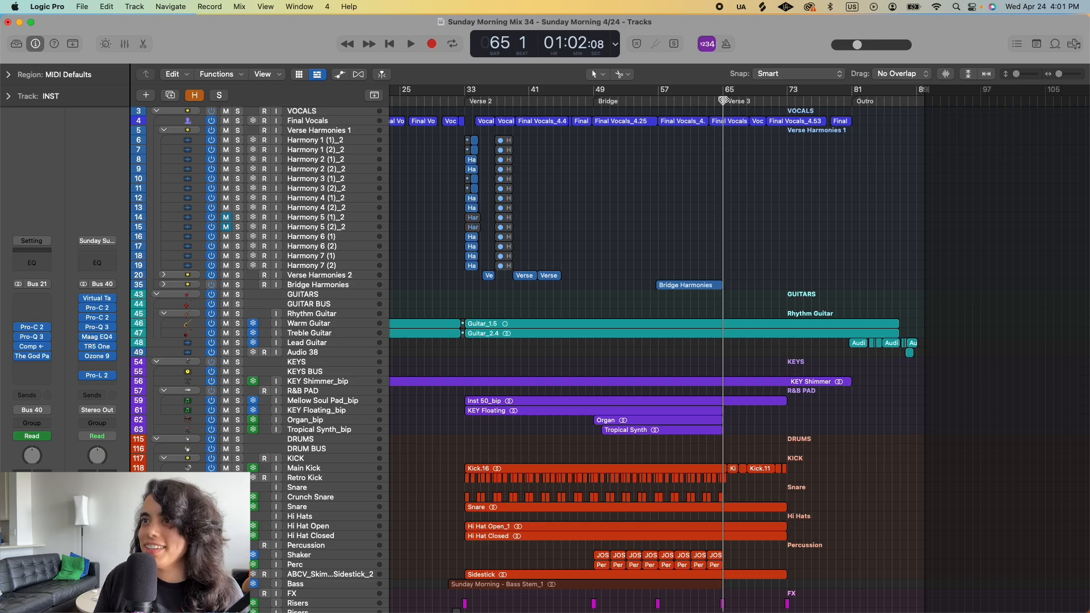
pyautogui.hscroll(2, 749, 294)
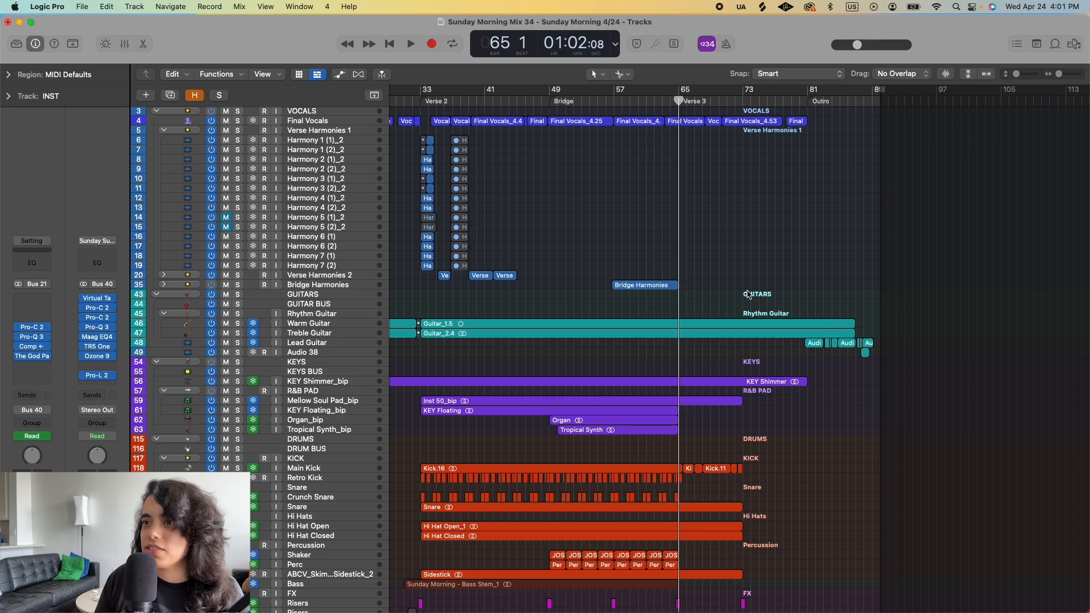
pyautogui.scroll(5, 748, 294)
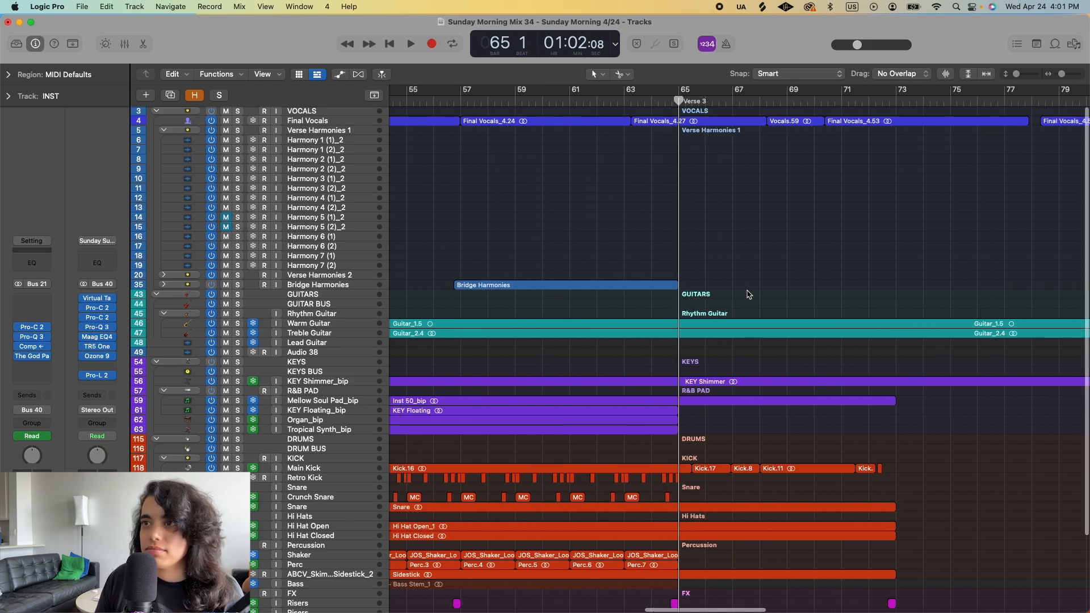
# - Show the whole song timeline from the intro to the Outro, with cycle mode left off
pyautogui.scroll(-5, 748, 294)
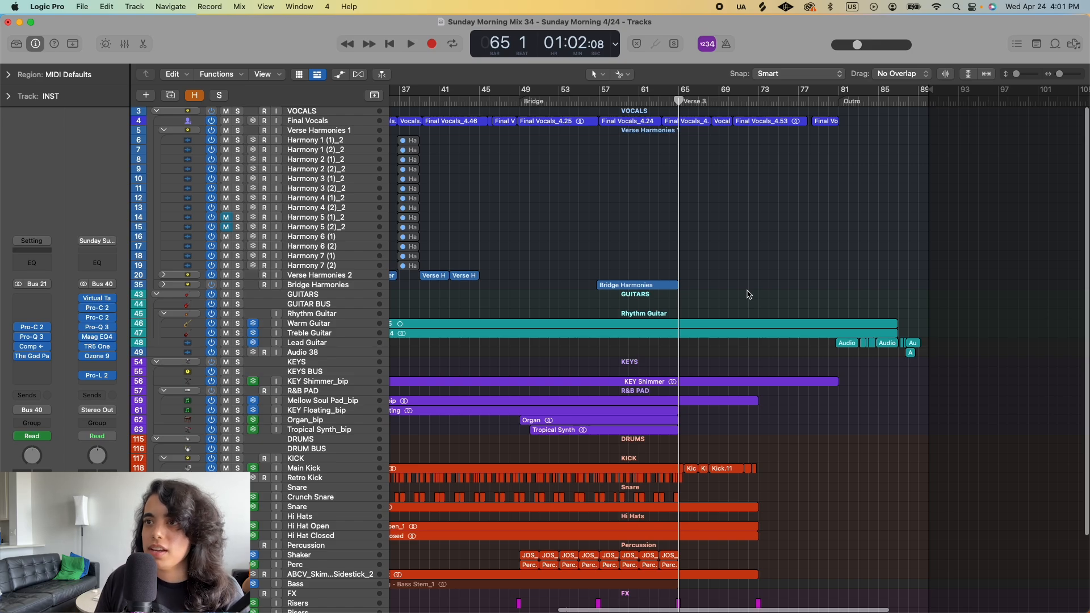
pyautogui.scroll(-3, 749, 294)
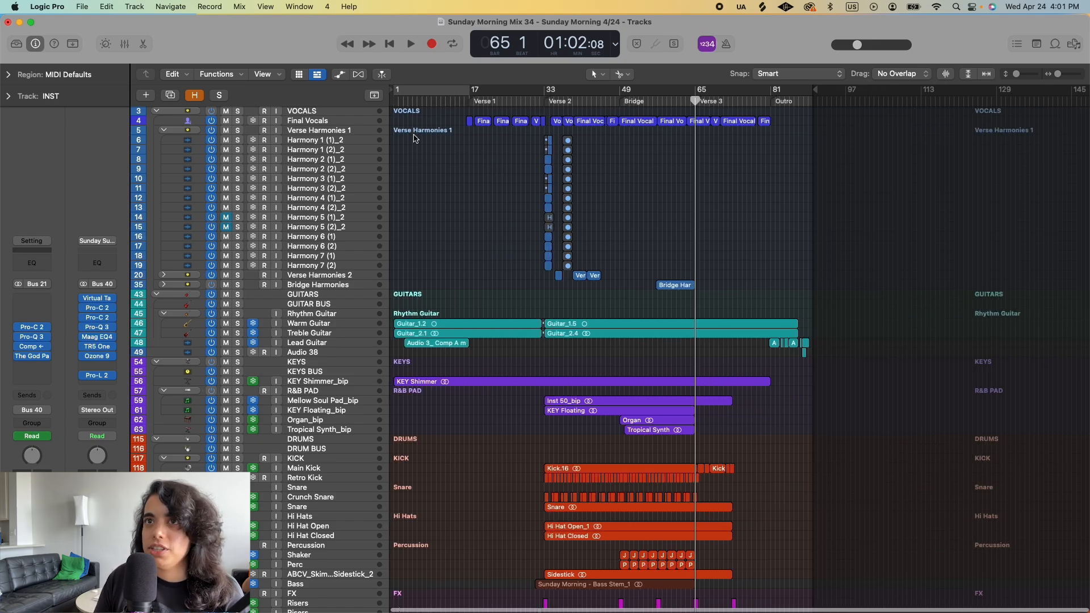
pyautogui.click(413, 91)
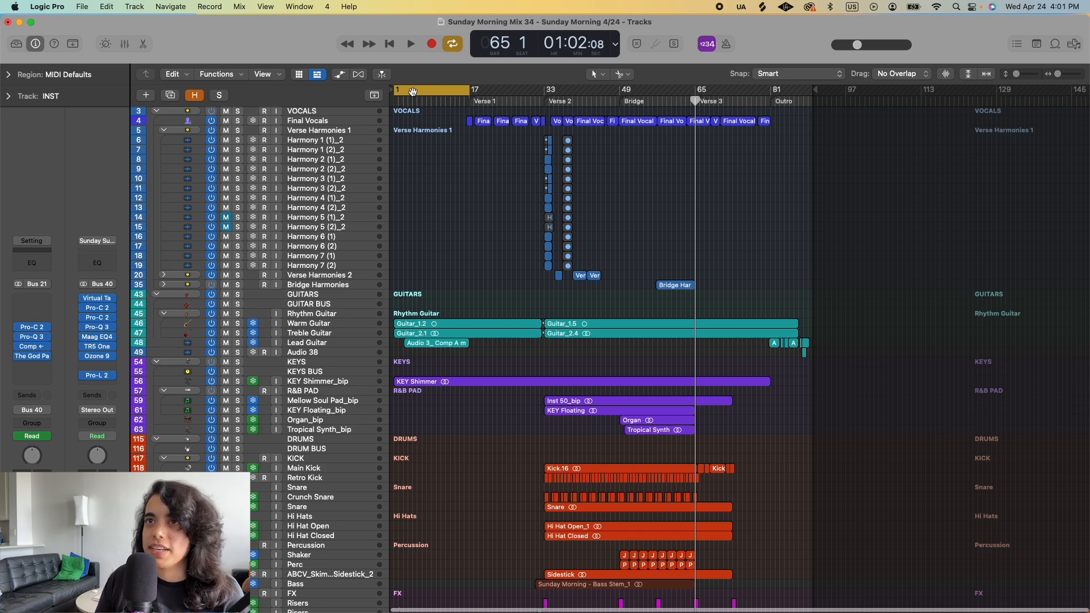
pyautogui.click(454, 44)
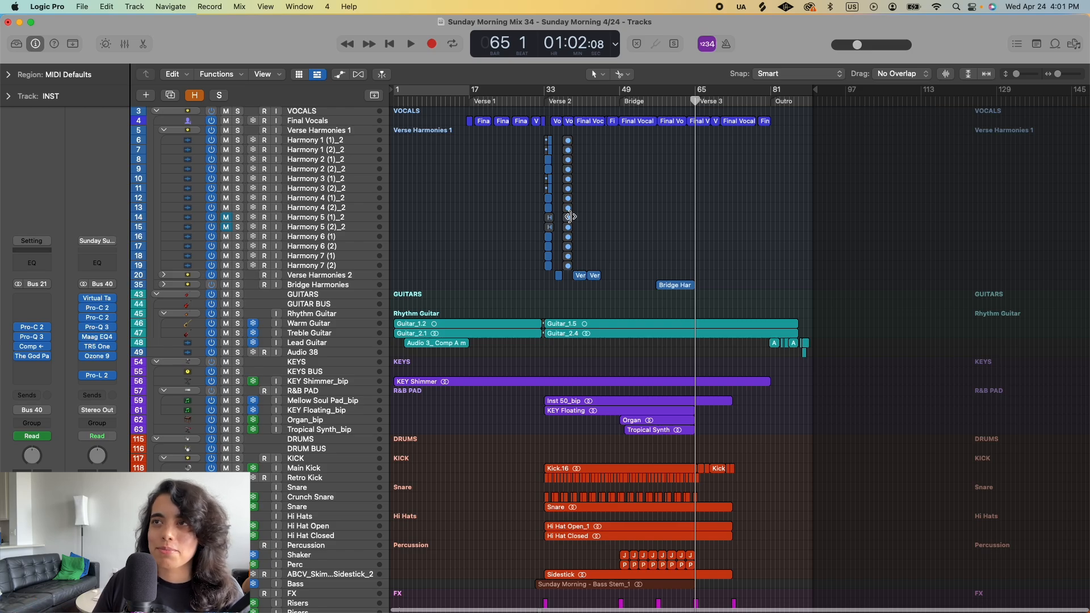
# - Examine which drum, percussion, bass, FX and keys regions continue or drop out during Verse 3, from bar 65 to bar 73
pyautogui.press('super+Right')
pyautogui.press('super+Right')
pyautogui.press('super+Right')
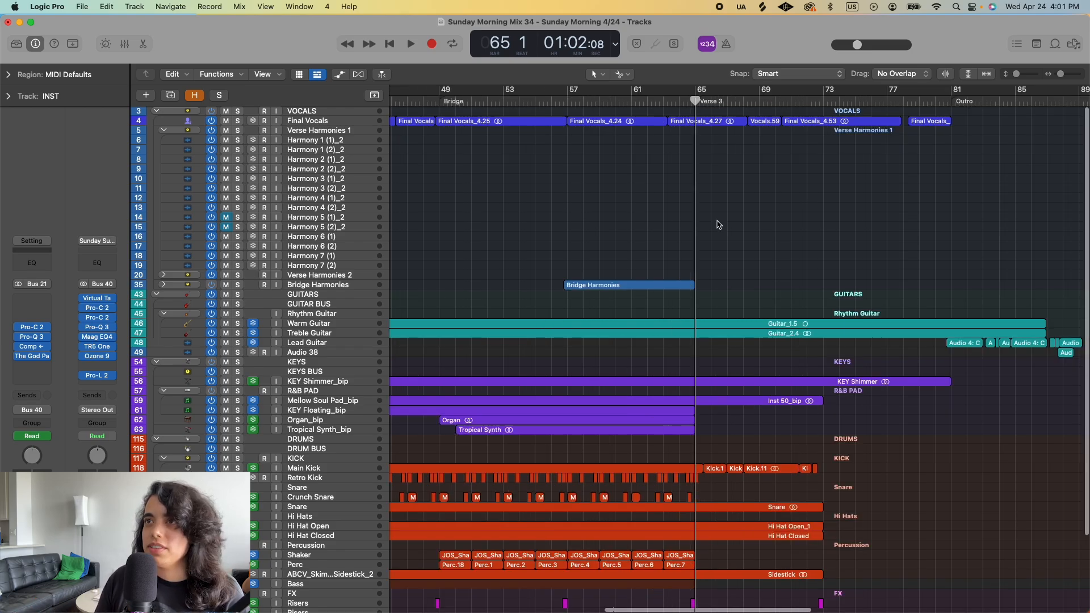
pyautogui.hscroll(3, 718, 225)
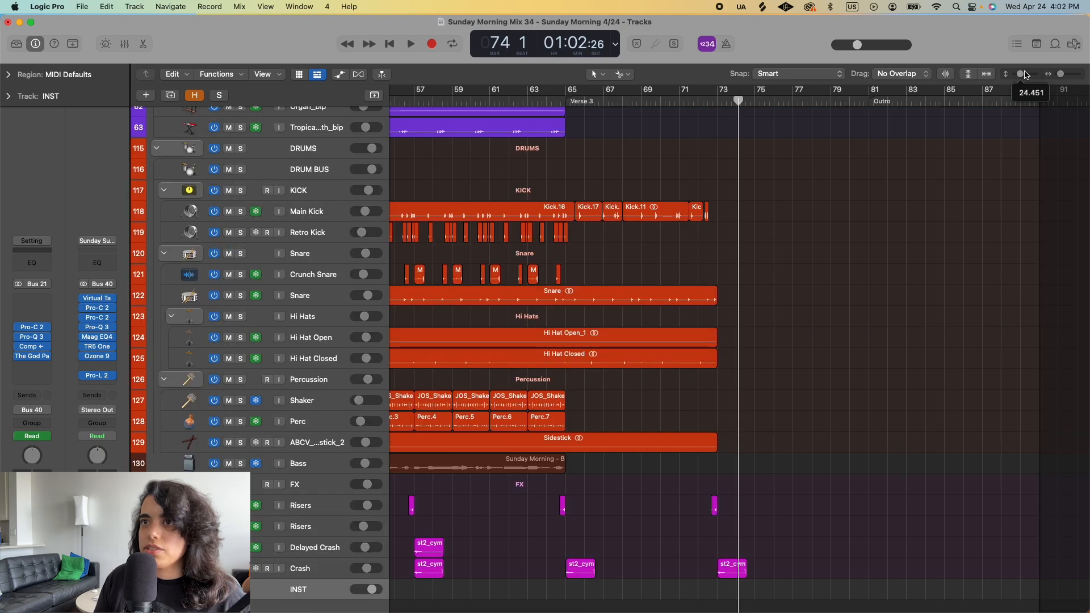
pyautogui.scroll(5, 770, 223)
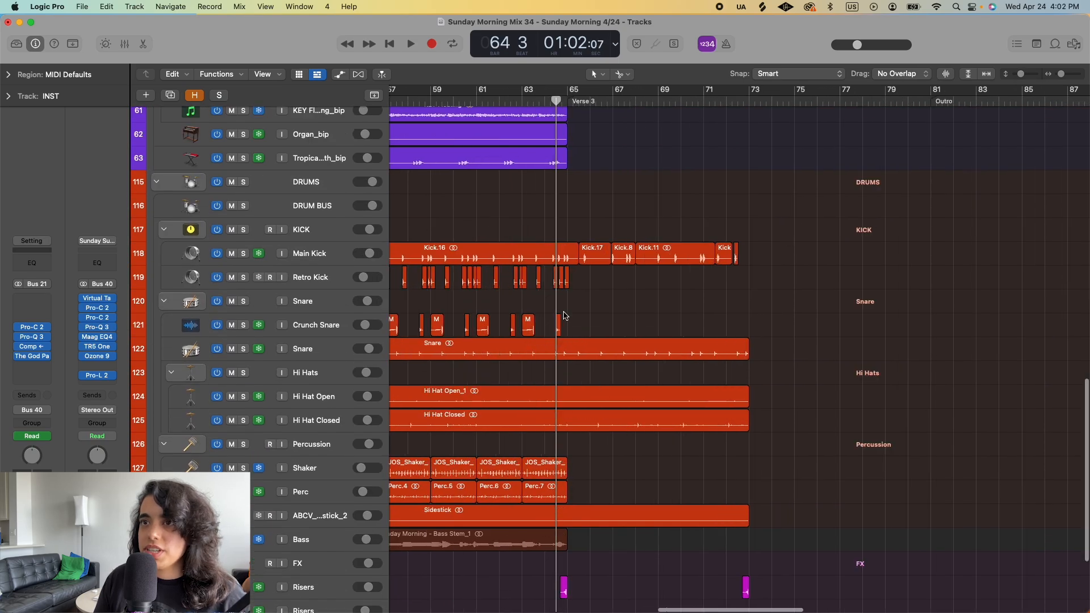
pyautogui.press('super+Right')
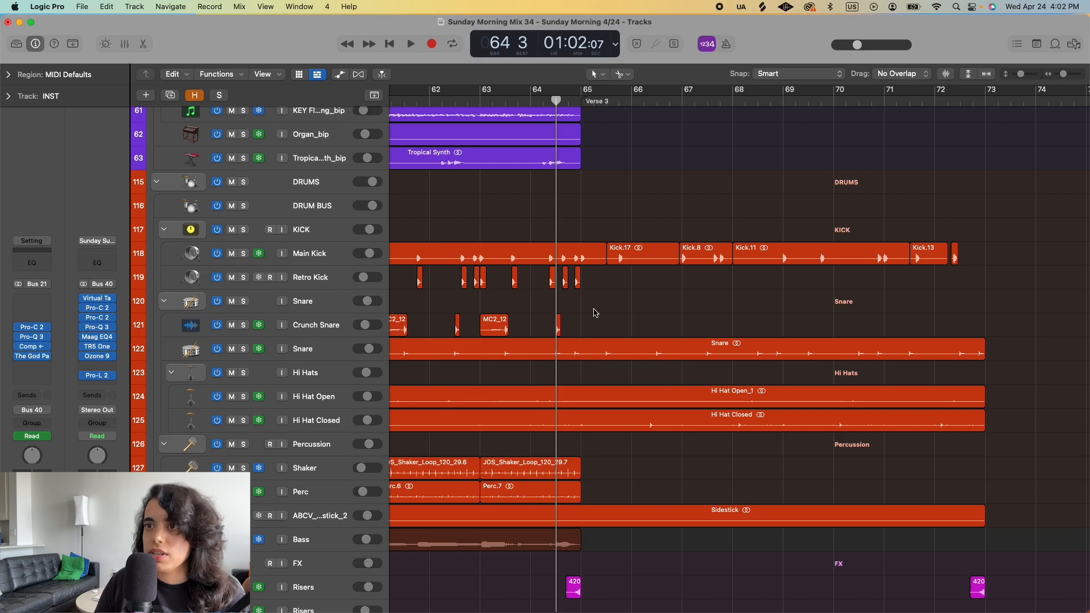
pyautogui.scroll(-3, 601, 335)
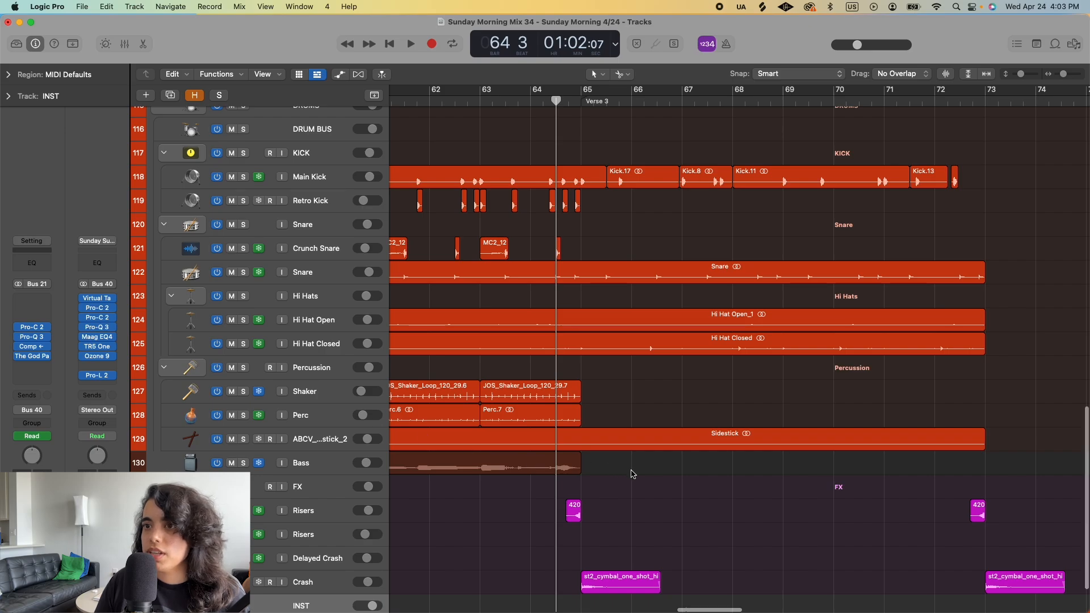
pyautogui.press('super+Left')
pyautogui.press('super+Left')
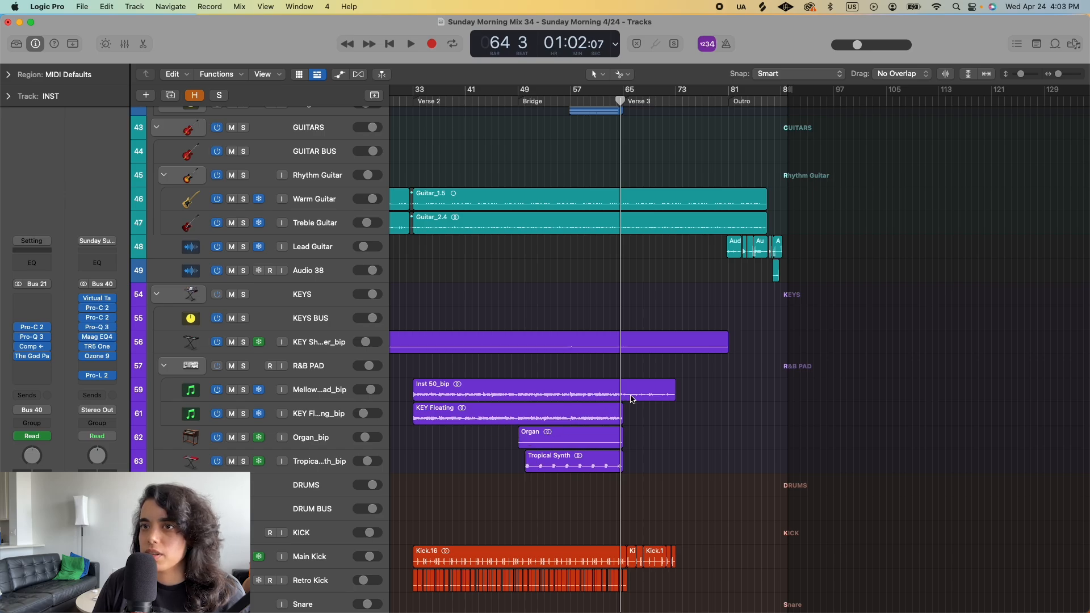
# - Select the Inst 50_bip region and audition the Mellow Soul Pad_bip track in solo from bar 64 into Verse 3
pyautogui.click(608, 396)
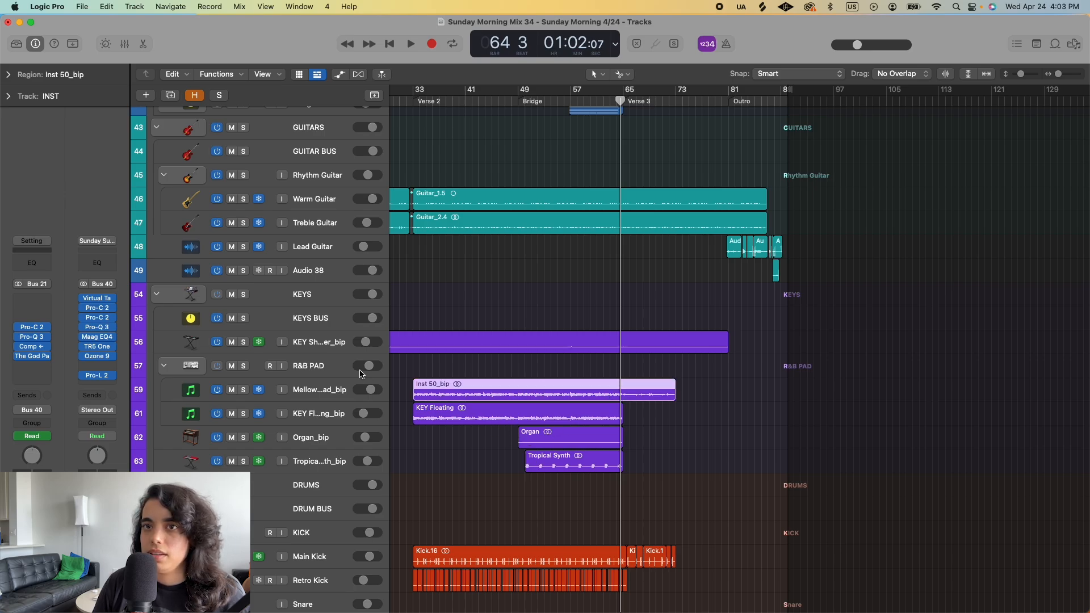
pyautogui.click(244, 390)
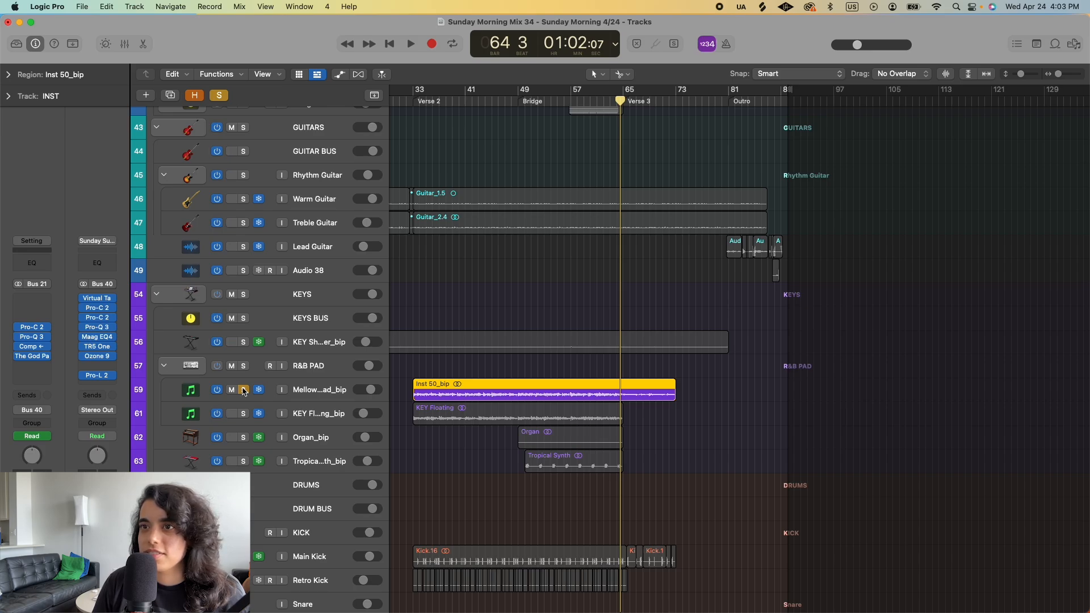
pyautogui.press('space')
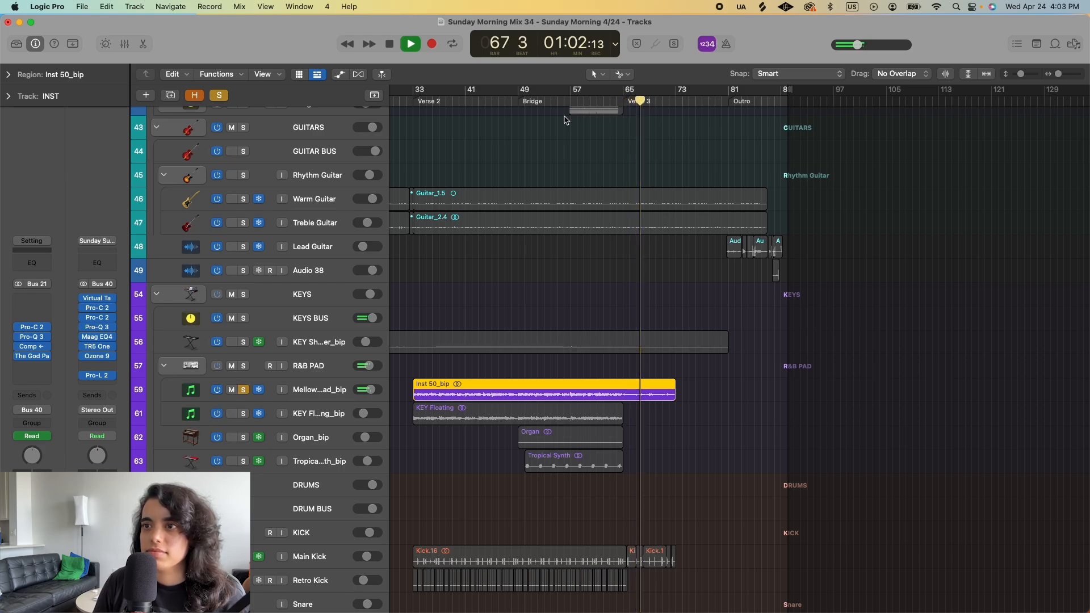
pyautogui.press('space')
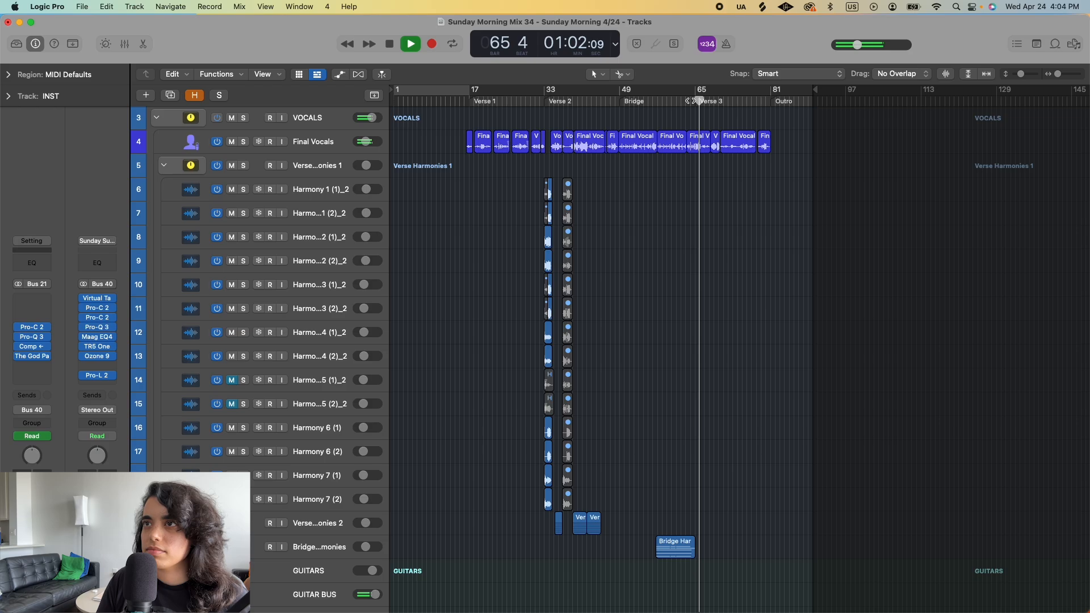
# - Play Verse 3 from partway through into the Outro with all solos off, reducing the track heights and stopping in bar 82
pyautogui.press('space')
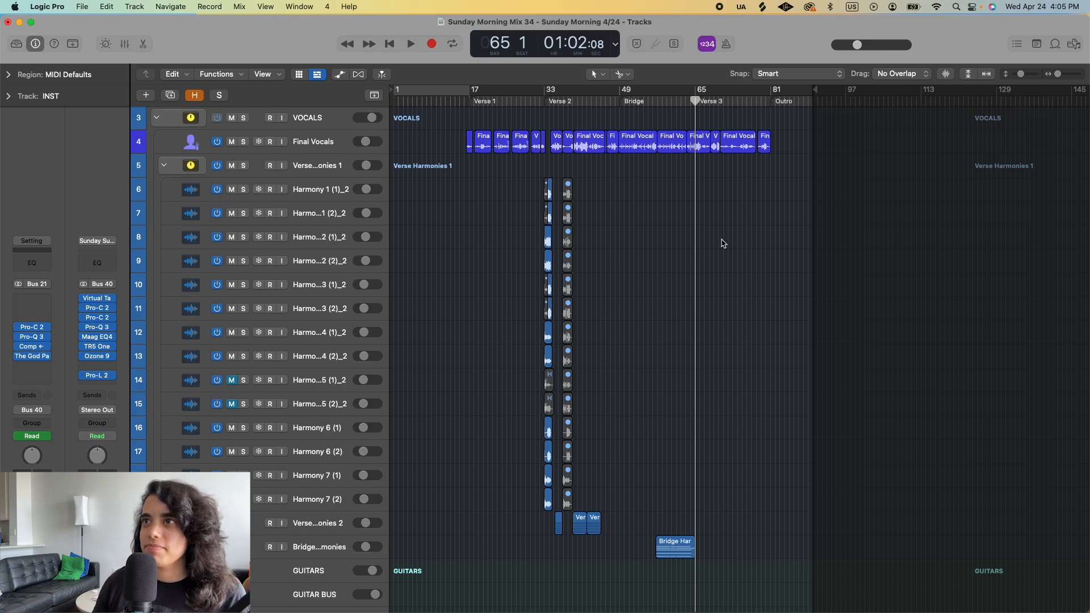
pyautogui.click(714, 100)
pyautogui.press('space')
pyautogui.scroll(5, 713, 227)
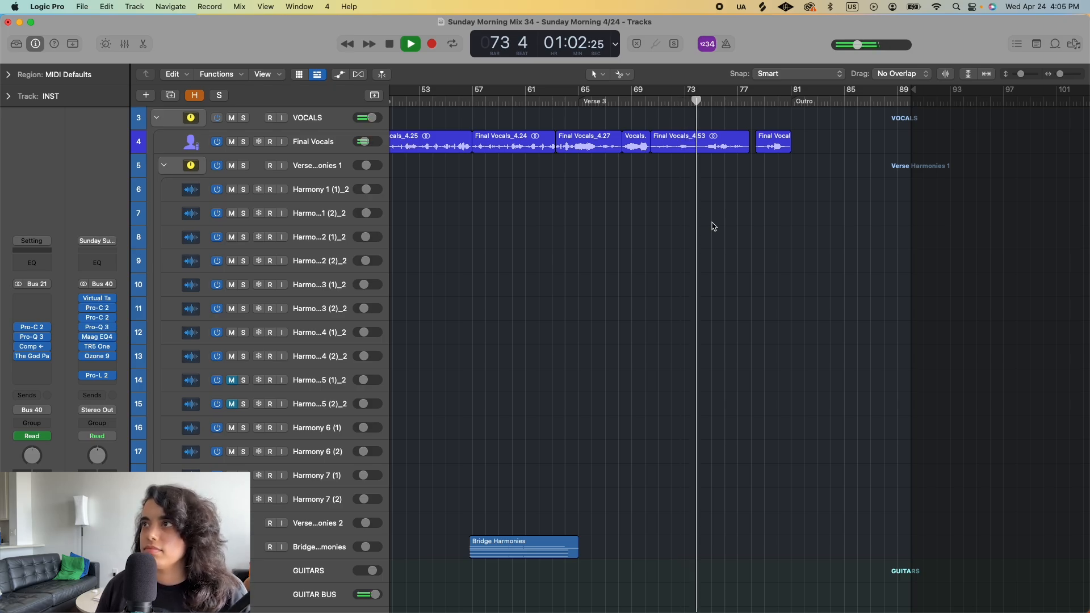
pyautogui.moveTo(1021, 74); pyautogui.dragTo(1017, 74)
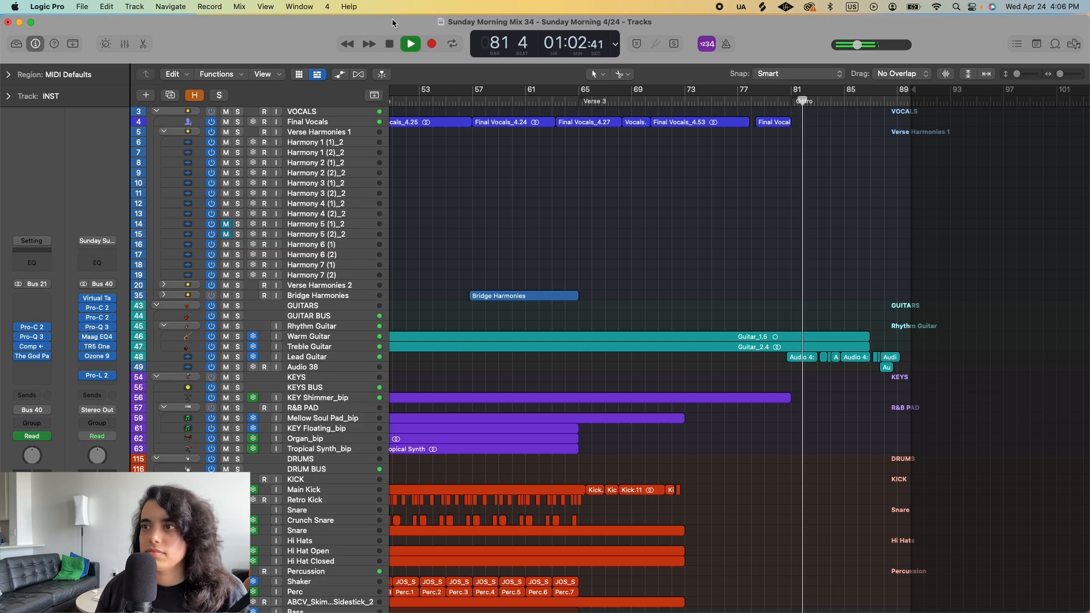
pyautogui.click(390, 45)
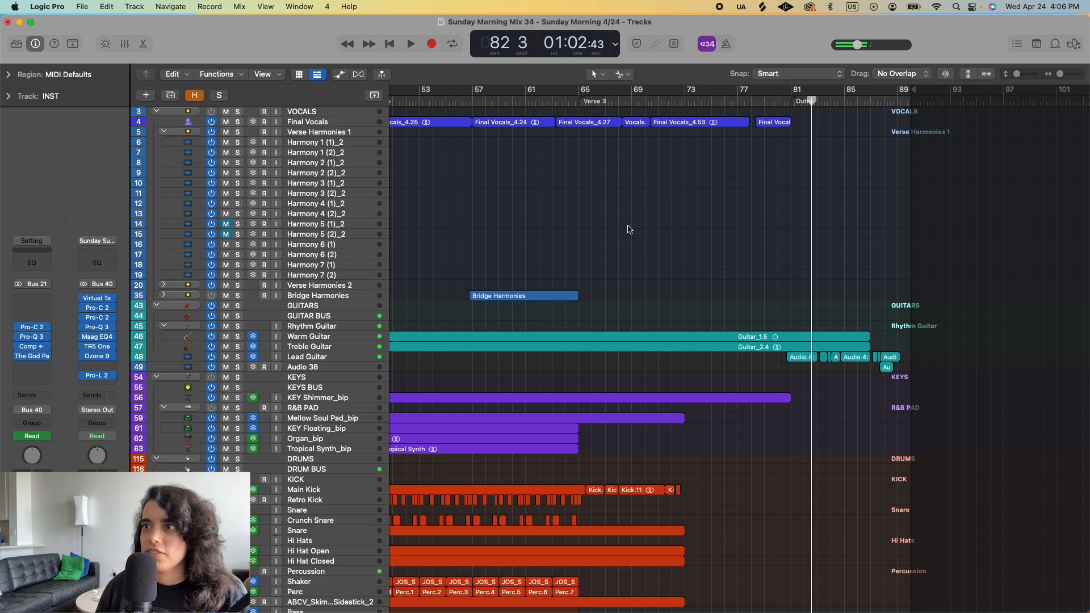
# - Shrink the track heights to fit all tracks, and select the KEY Shimmer region to trace it back through the song
pyautogui.scroll(-5, 711, 256)
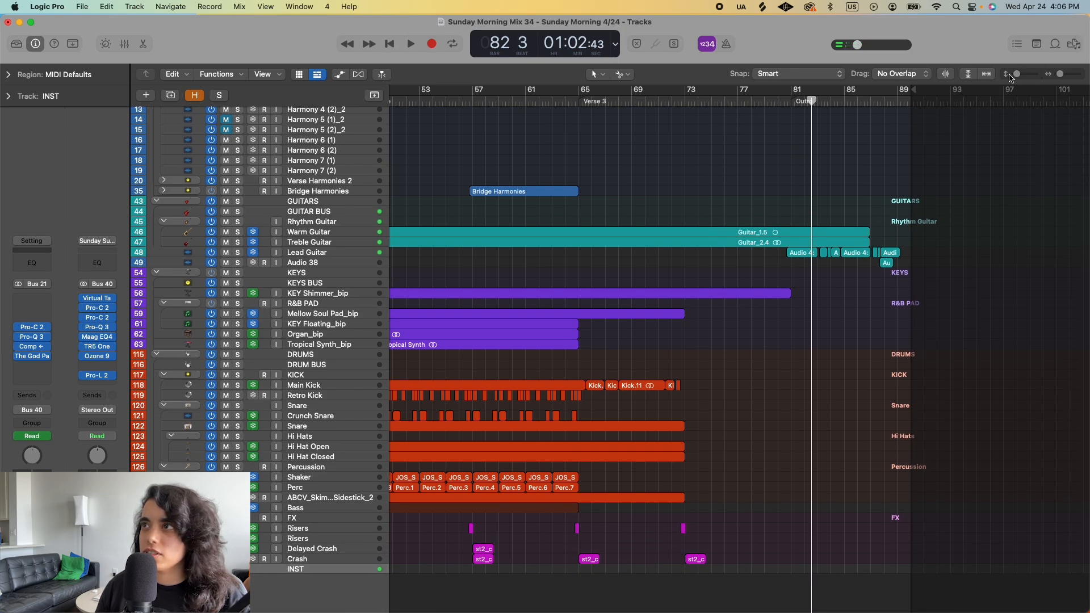
pyautogui.moveTo(1018, 76); pyautogui.dragTo(1014, 77)
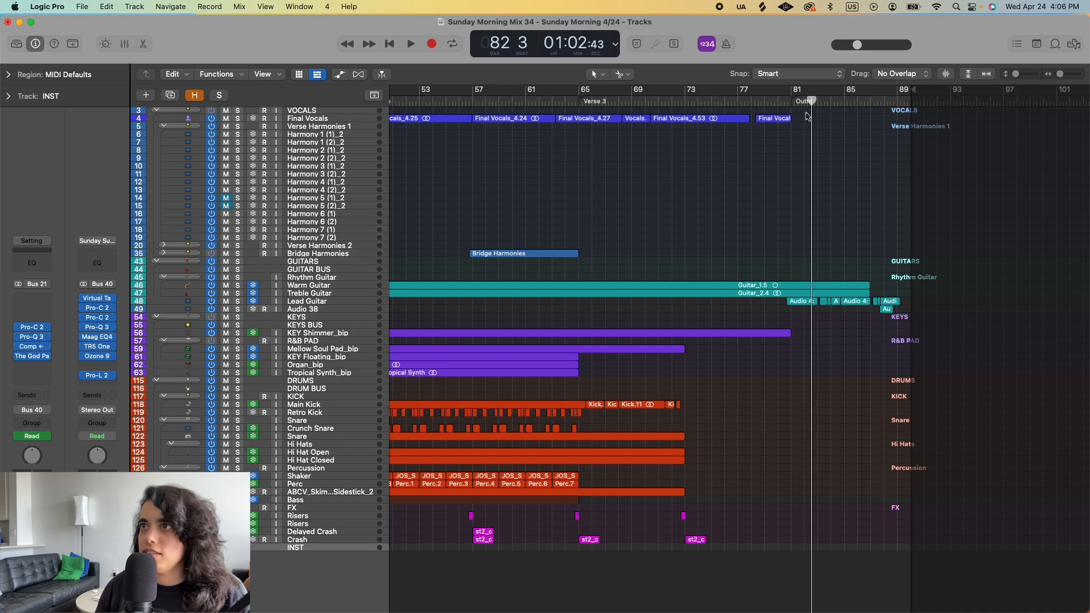
pyautogui.click(751, 100)
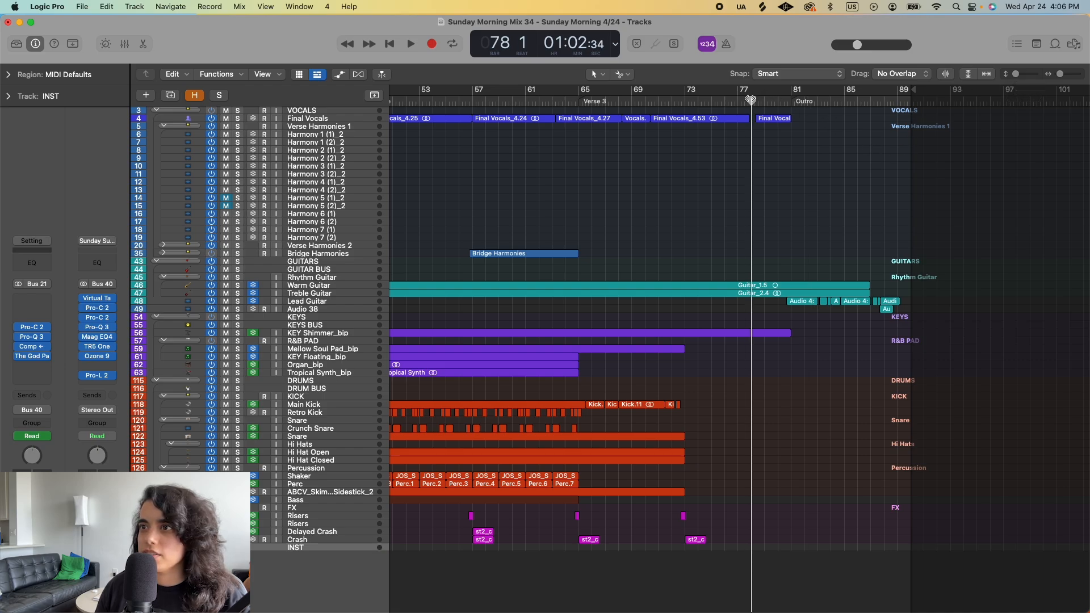
pyautogui.click(712, 334)
pyautogui.hscroll(-10, 712, 334)
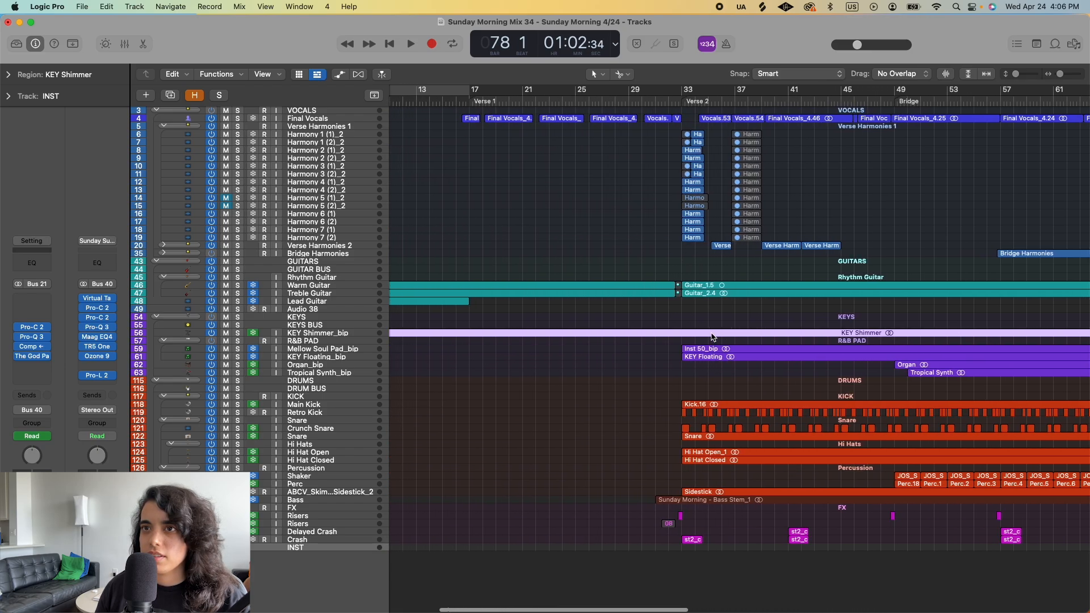
pyautogui.hscroll(6, 712, 337)
pyautogui.hscroll(5, 714, 337)
# - Play the Outro from bar 80 to the end of the song in bar 89
pyautogui.moveTo(697, 100); pyautogui.dragTo(682, 99)
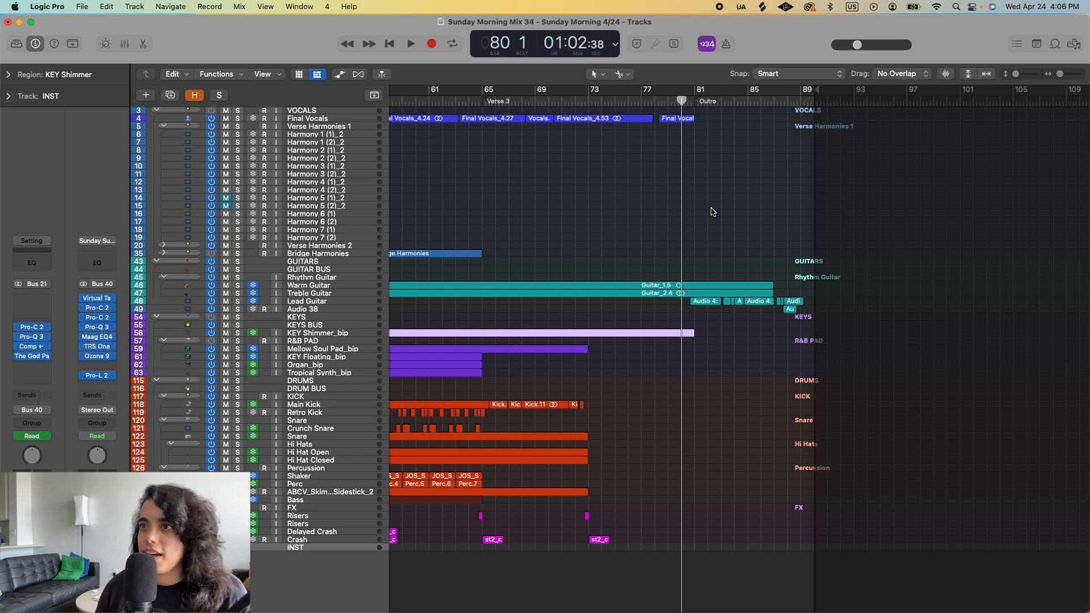
pyautogui.press('space')
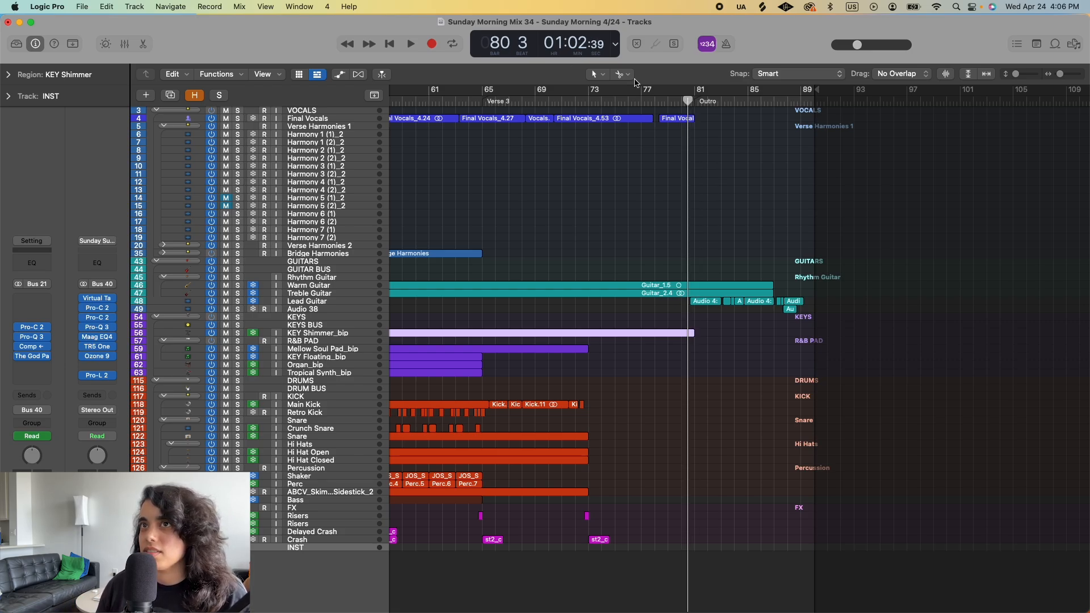
pyautogui.click(411, 44)
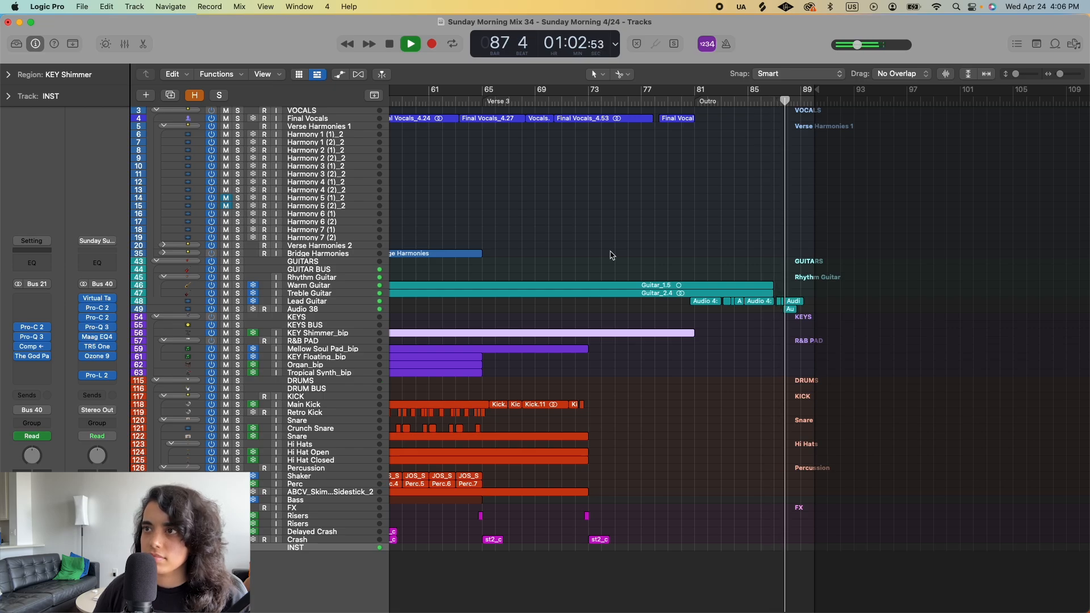
pyautogui.press('space')
# - Enlarge the tracks around the closing guitars at bar 87, and inspect the Audio 38 region and the last Lead Guitar region
pyautogui.moveTo(1017, 75); pyautogui.dragTo(1034, 76)
pyautogui.scroll(5, 768, 264)
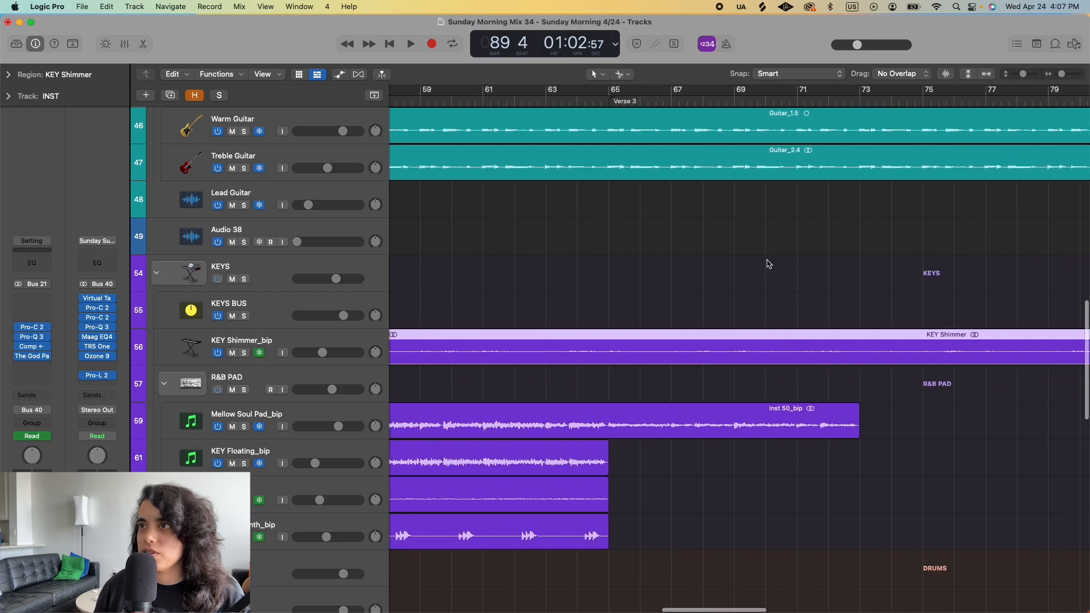
pyautogui.hscroll(4, 768, 264)
pyautogui.hscroll(10, 769, 264)
pyautogui.scroll(3, 634, 176)
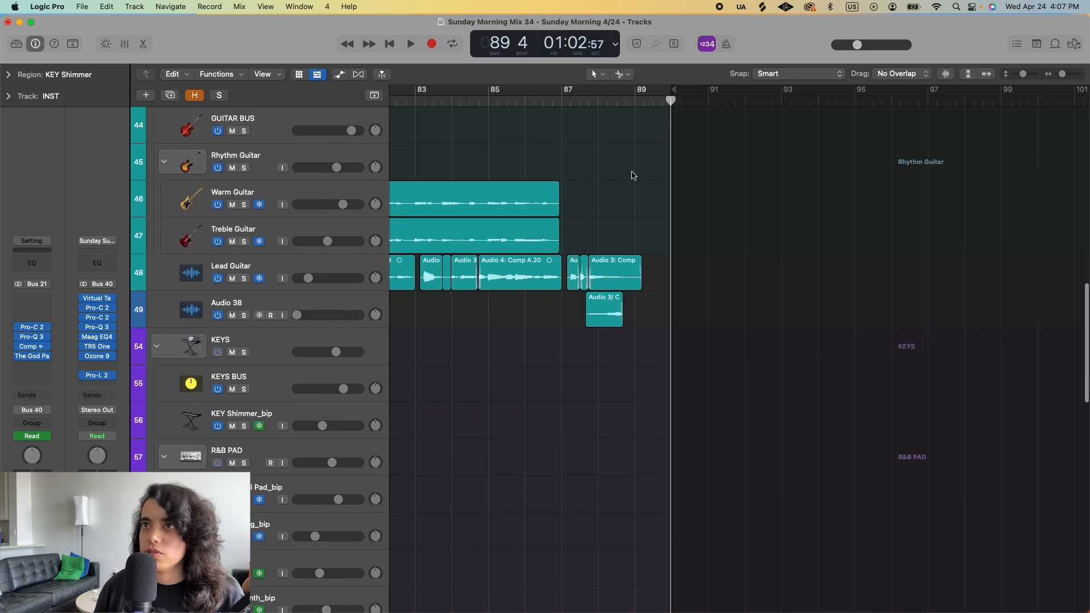
pyautogui.click(590, 100)
pyautogui.press('super+Right')
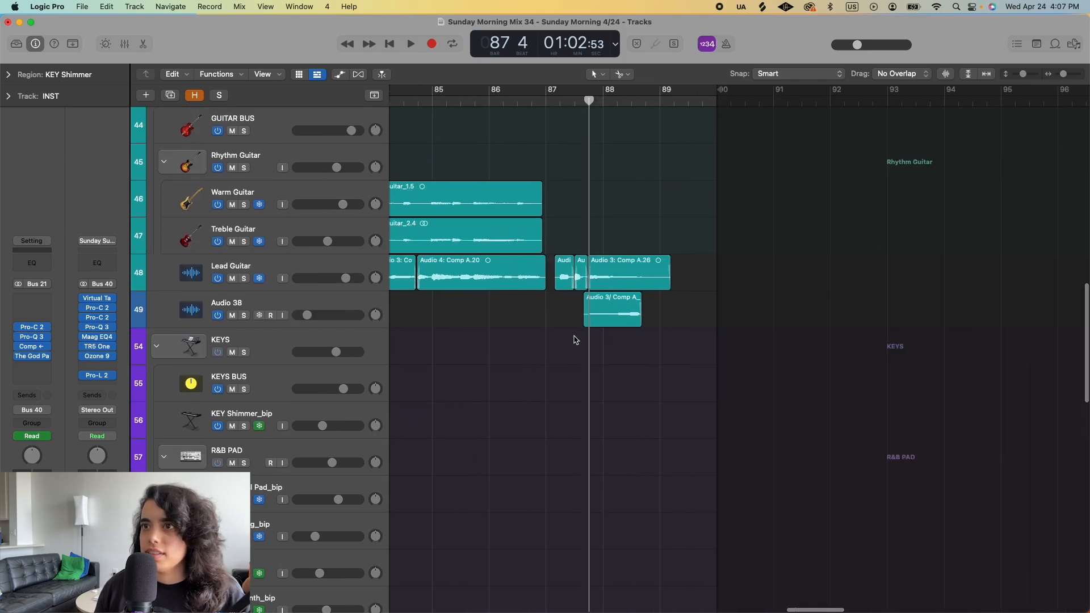
pyautogui.click(636, 310)
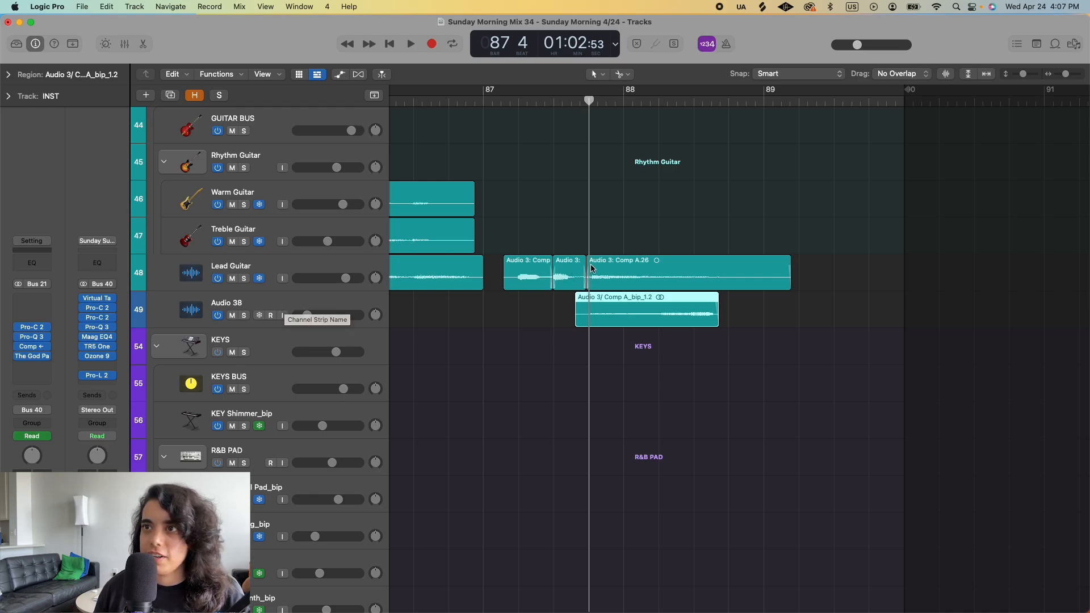
pyautogui.click(644, 266)
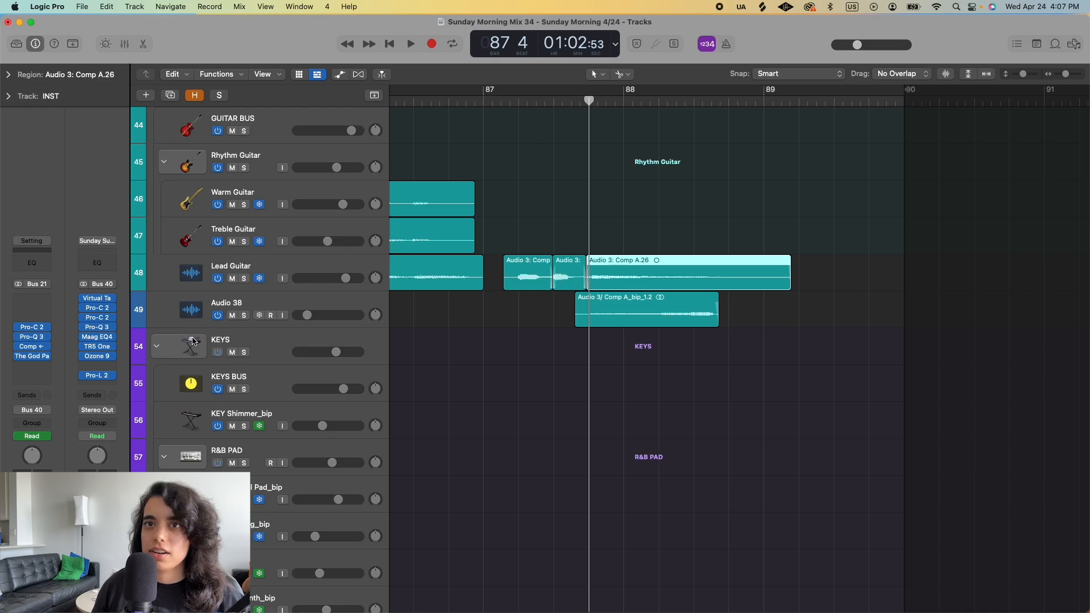
# - Audition the Audio 38 track in solo from bar 87 to bar 89, ending with its solo off
pyautogui.click(244, 316)
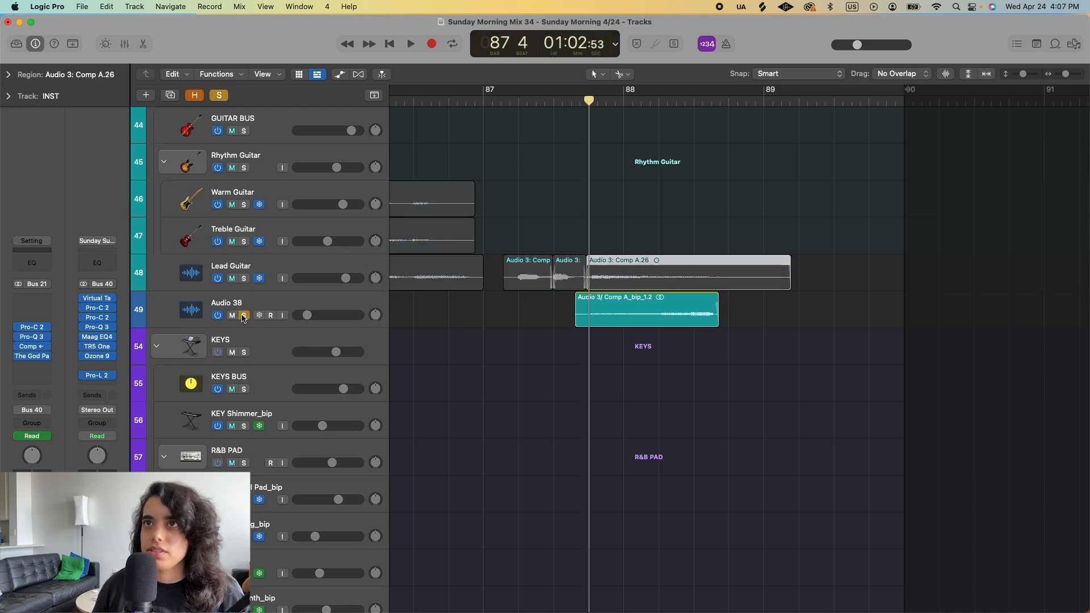
pyautogui.click(411, 43)
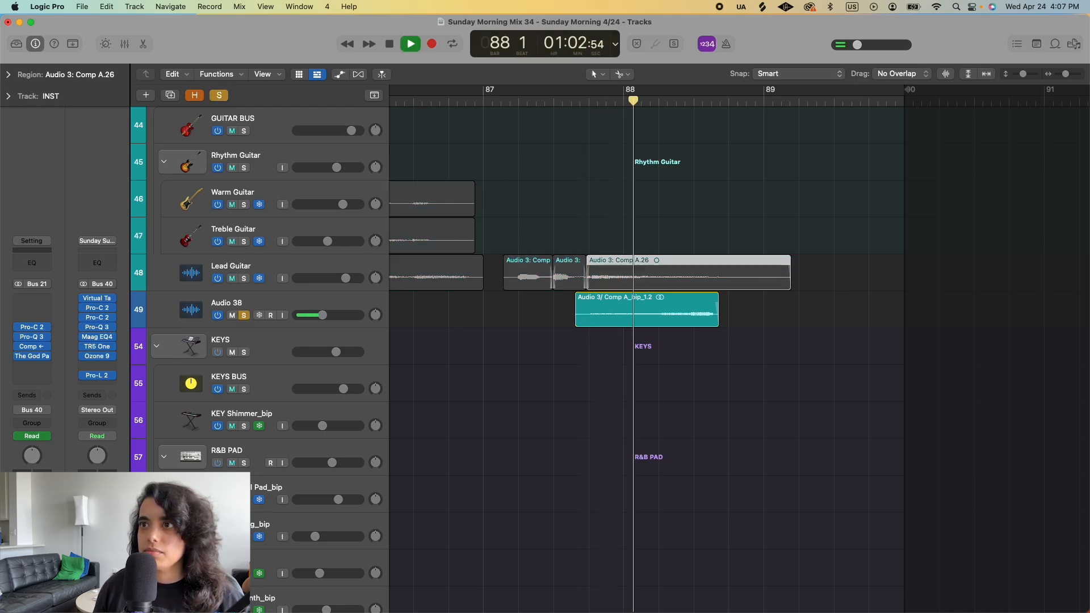
pyautogui.press('space')
pyautogui.click(245, 315)
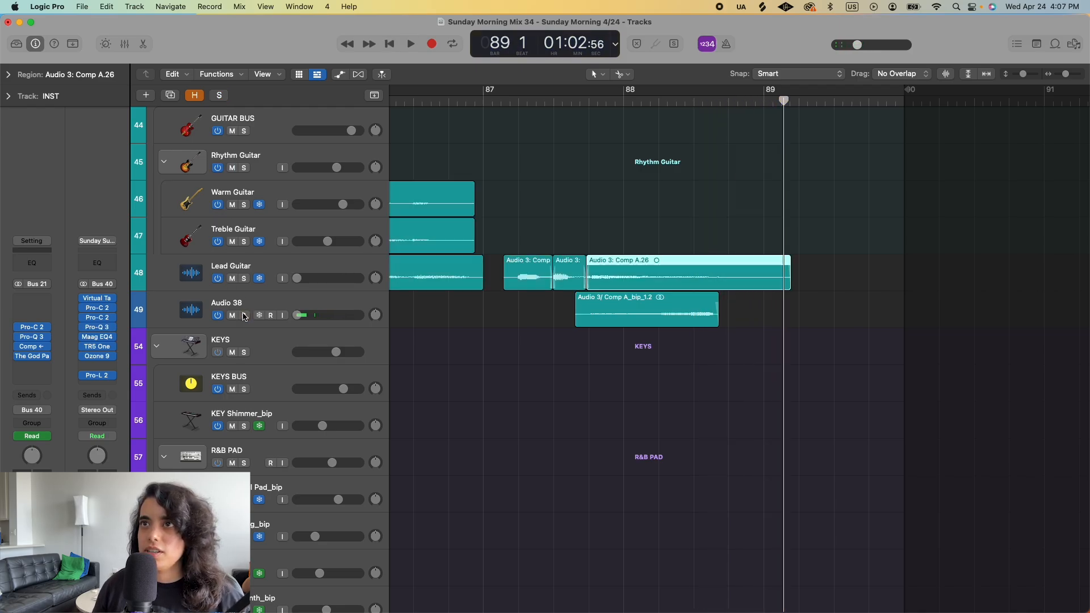
# - Mute the Audio 38 track and play the closing guitars from bar 87 through bar 88 without it
pyautogui.click(233, 315)
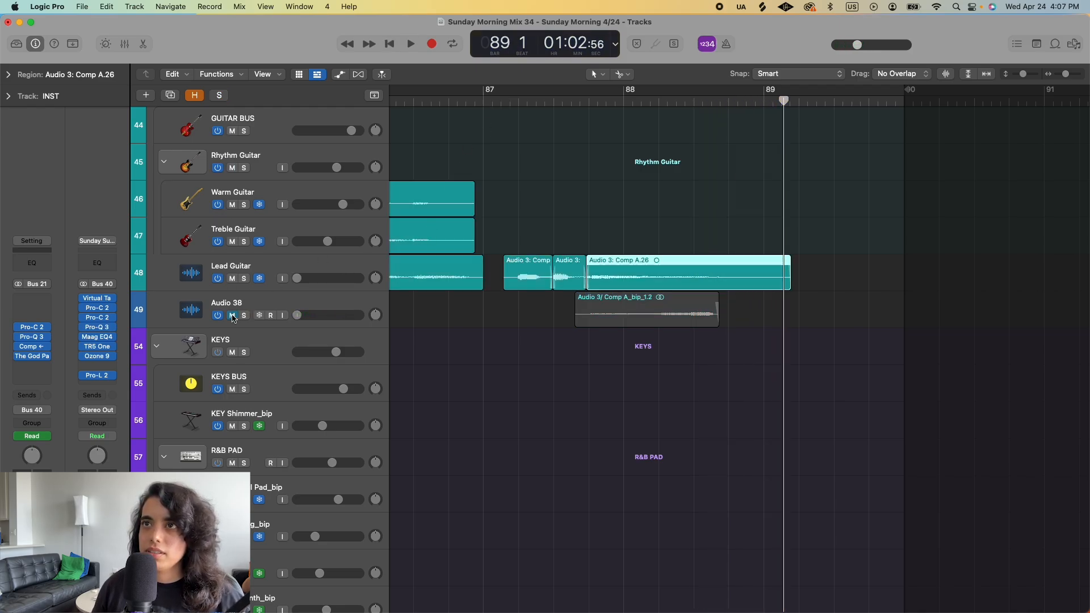
pyautogui.click(499, 101)
pyautogui.press('space')
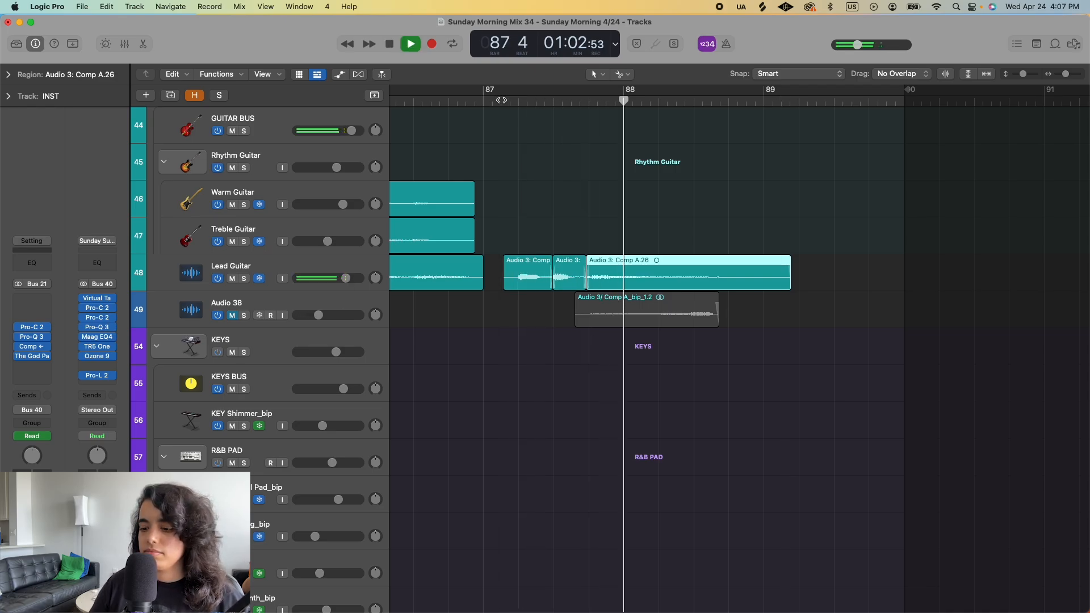
pyautogui.press('space')
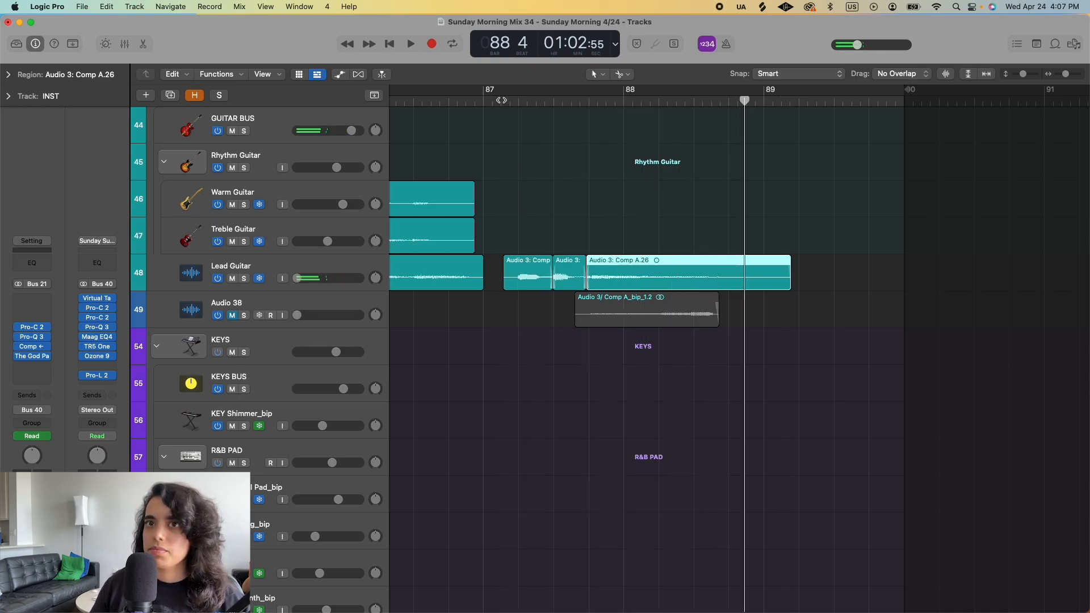
# - Unmute the Audio 38 track and replay the closing guitars from bar 87 to bar 89 with it included
pyautogui.click(232, 316)
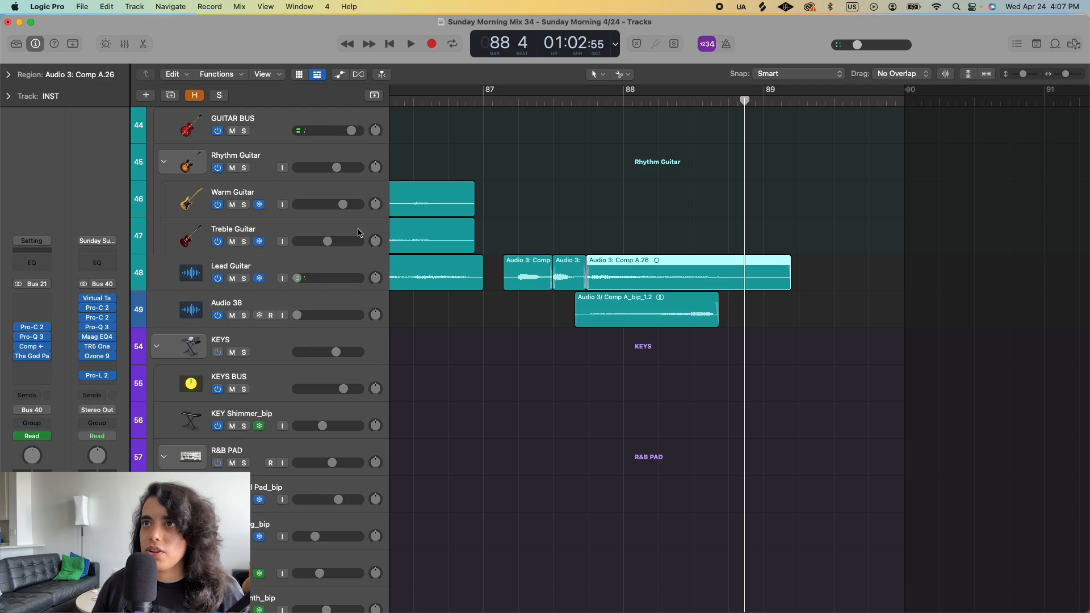
pyautogui.click(510, 100)
pyautogui.press('space')
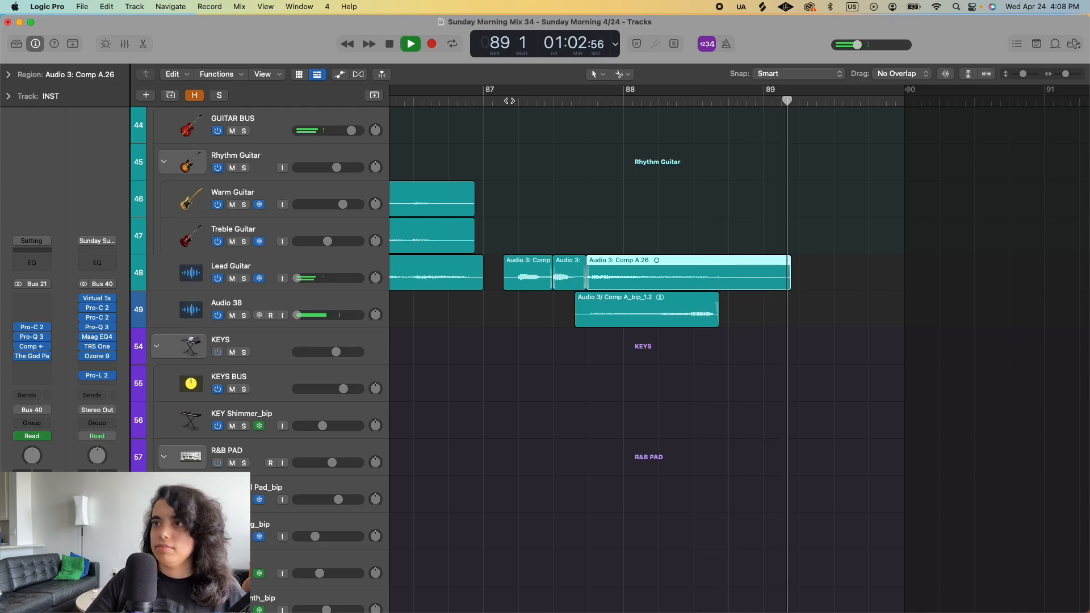
pyautogui.press('space')
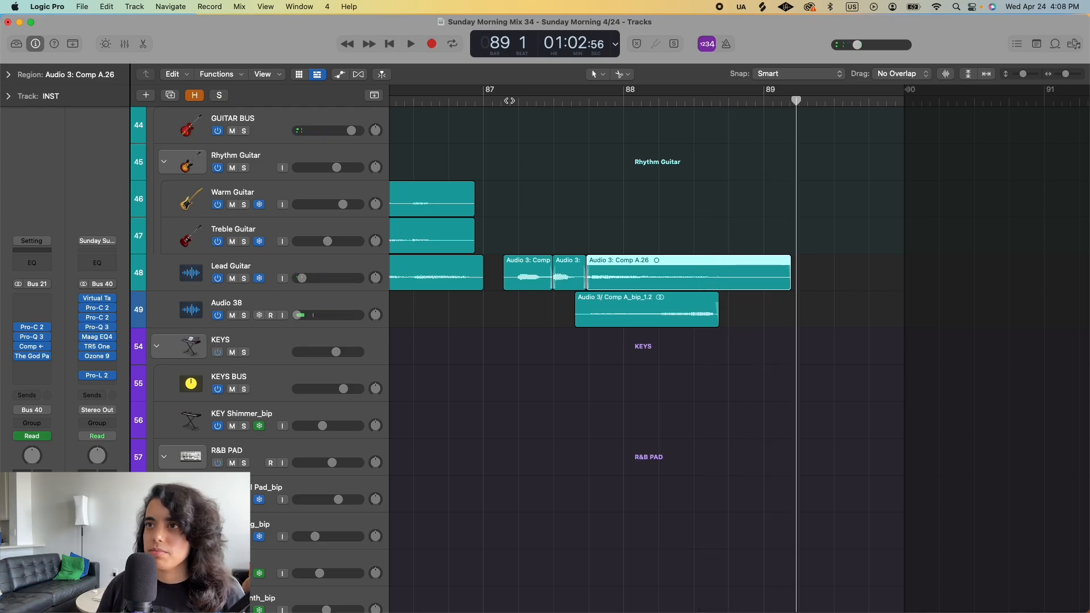
pyautogui.press('super+Left')
pyautogui.press('super+Left')
pyautogui.press('super+Left')
pyautogui.click(526, 401)
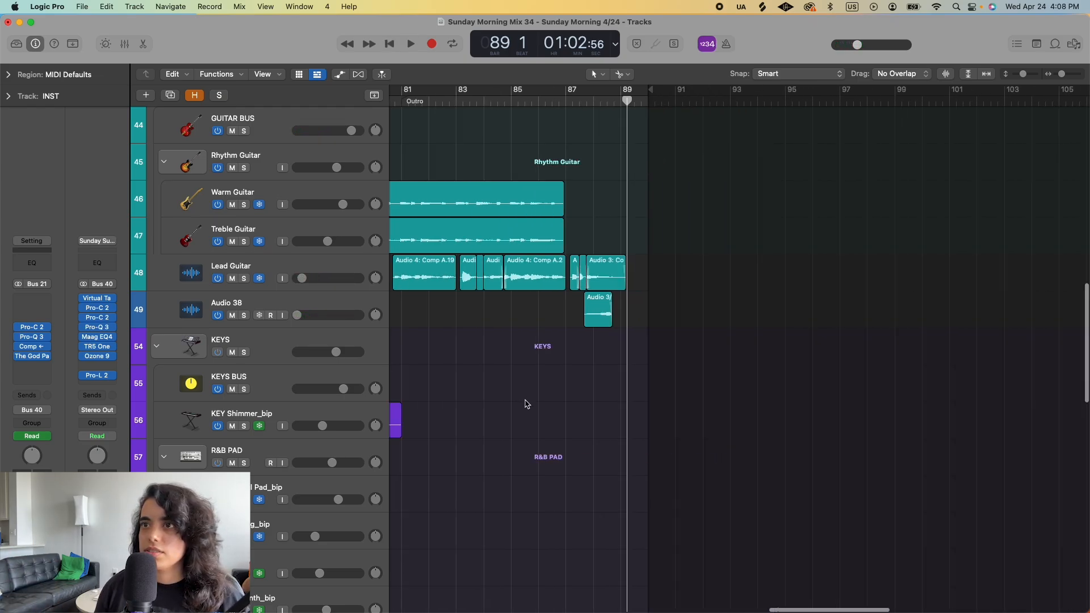
pyautogui.press('super+Right')
pyautogui.press('super+Right')
pyautogui.press('super+Right')
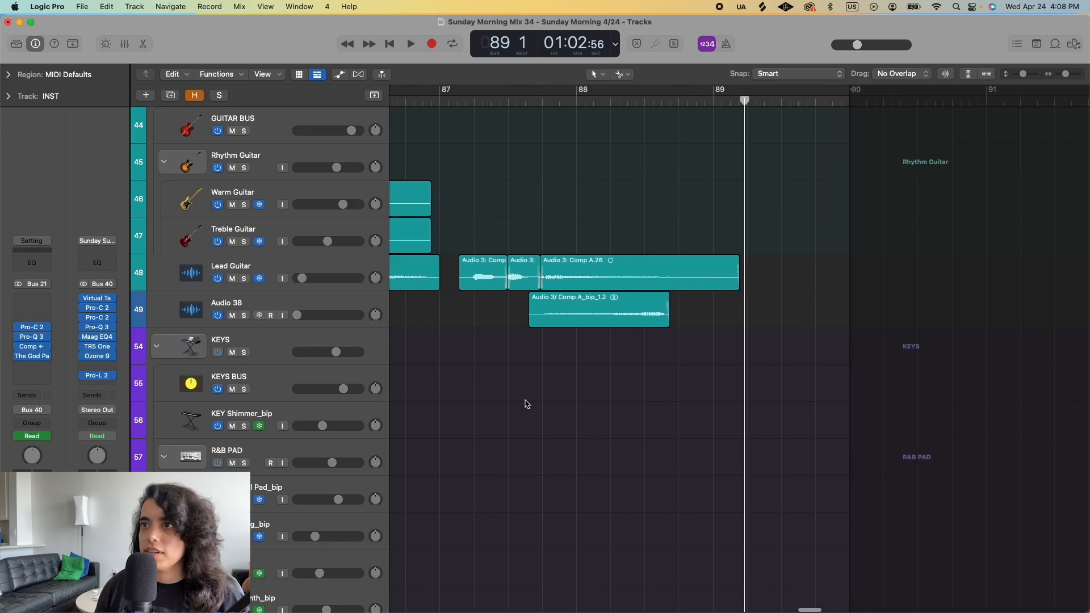